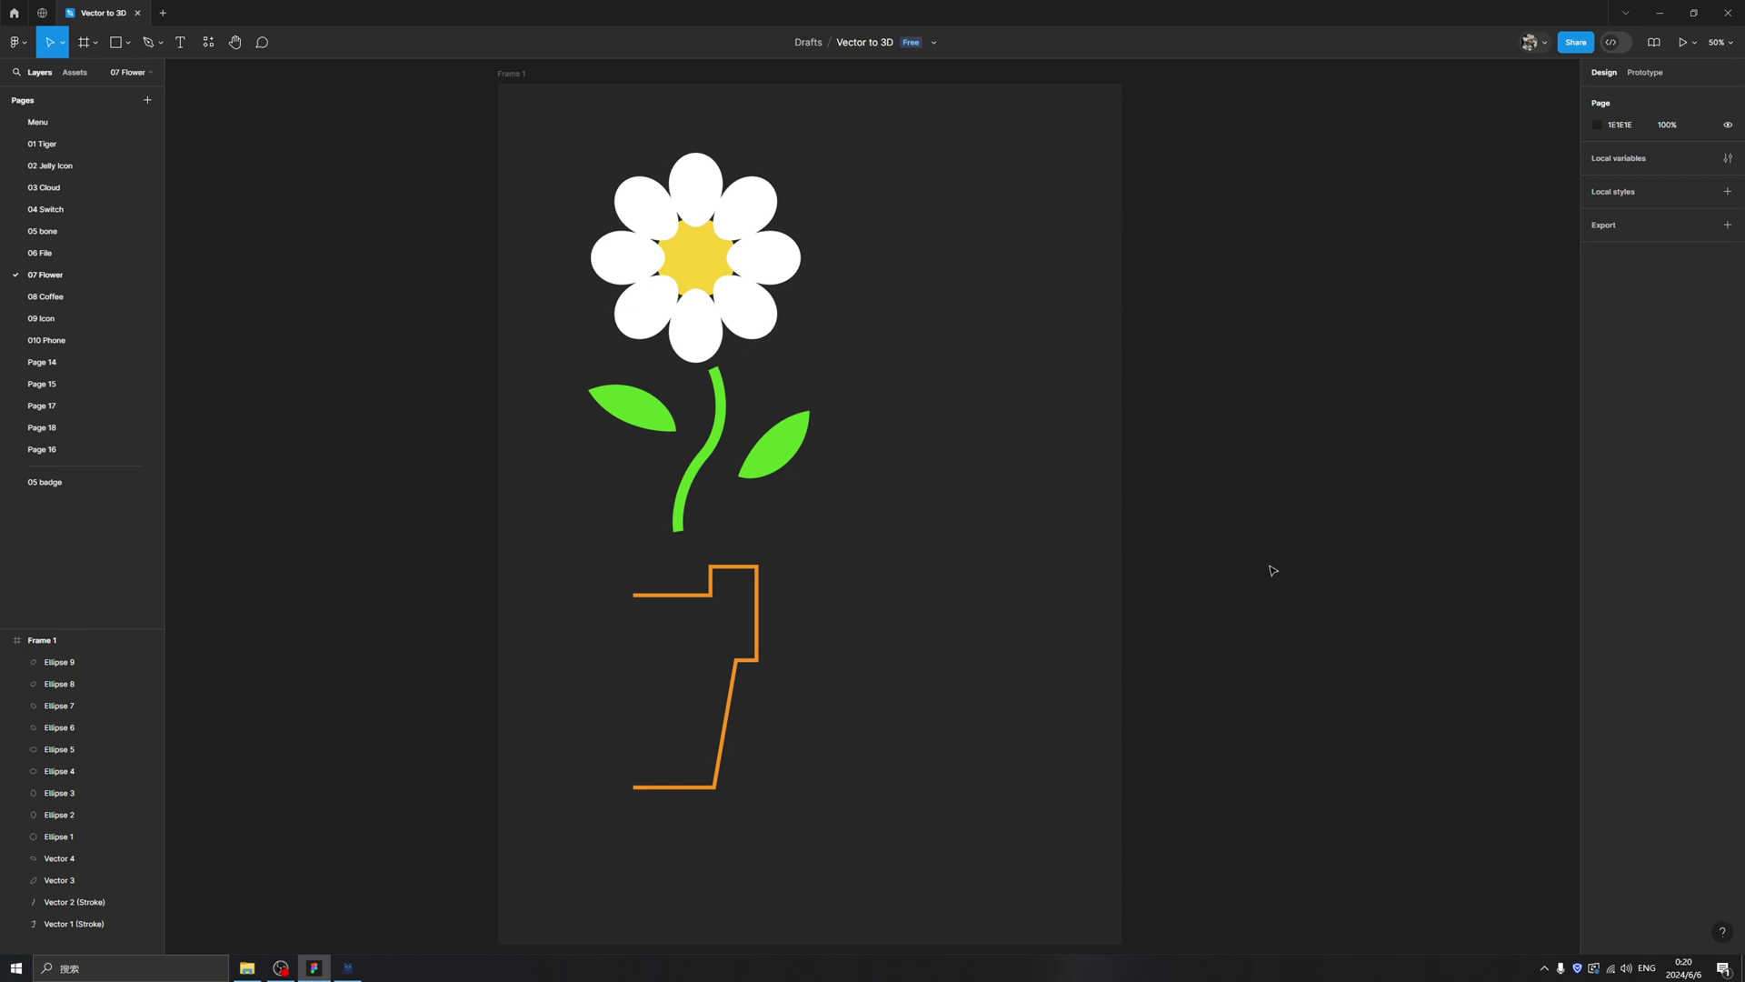
# Step: Look at the Vector to 3D plugin's Community page and return to the flower design
pyautogui.scroll(1, 1267, 569)
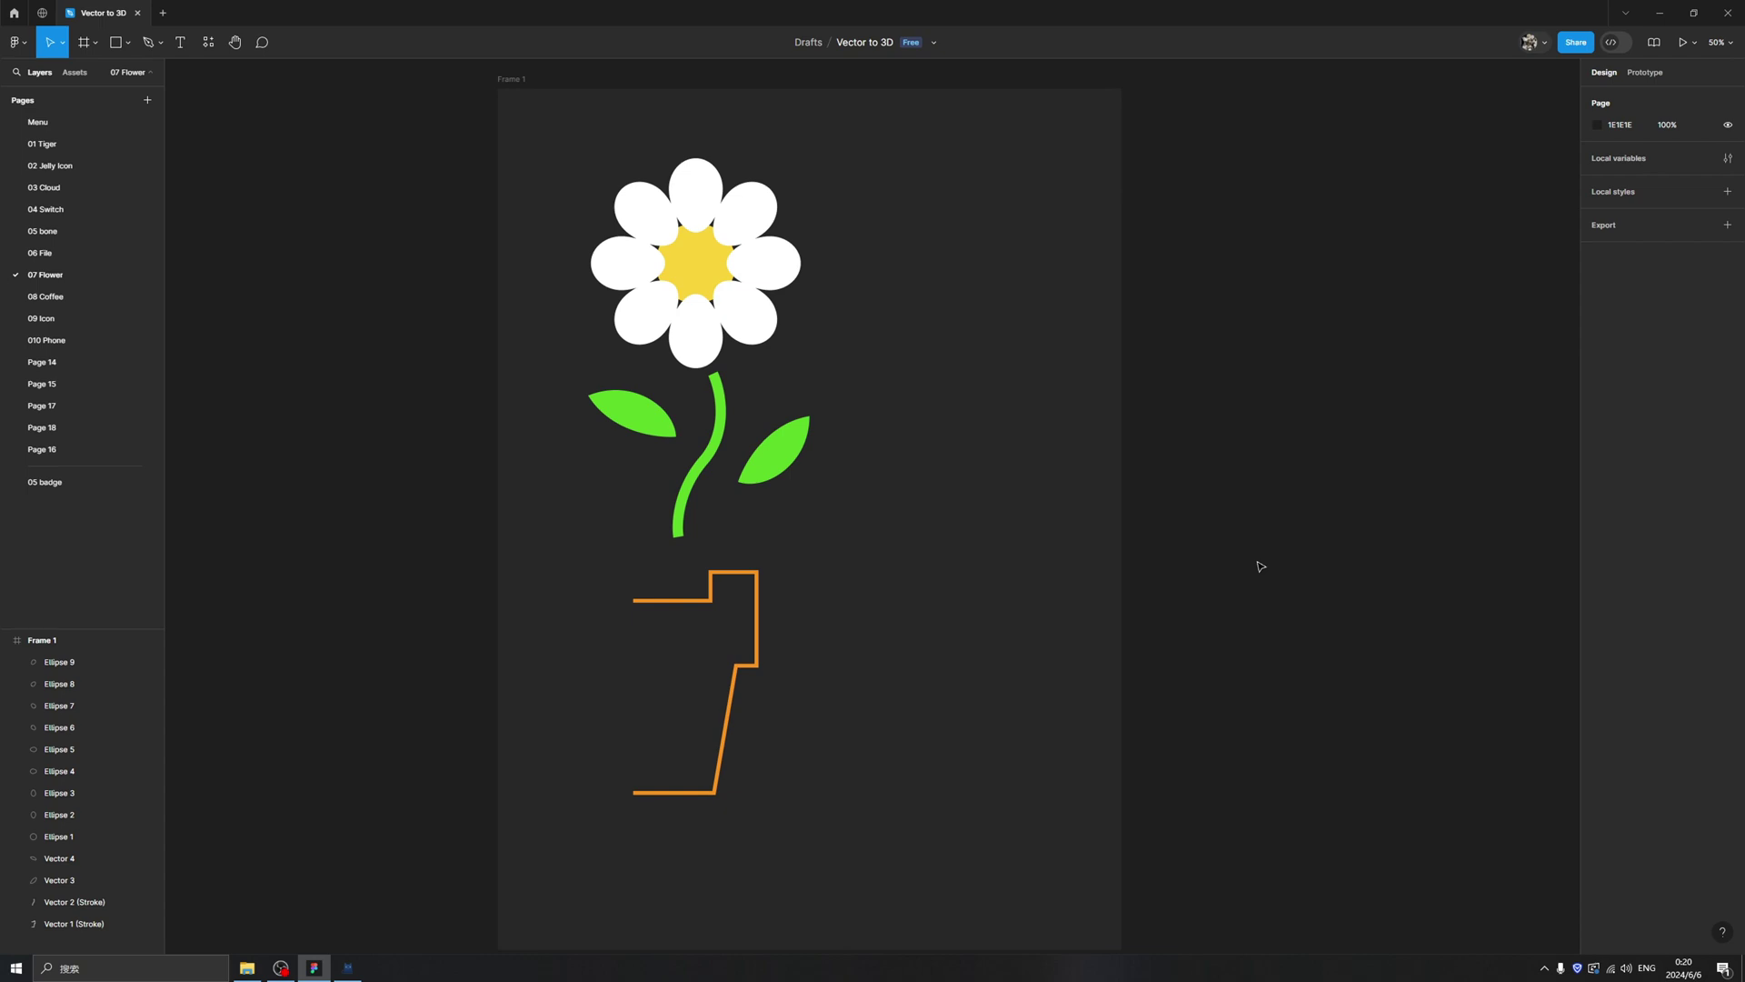
pyautogui.scroll(-1, 1200, 617)
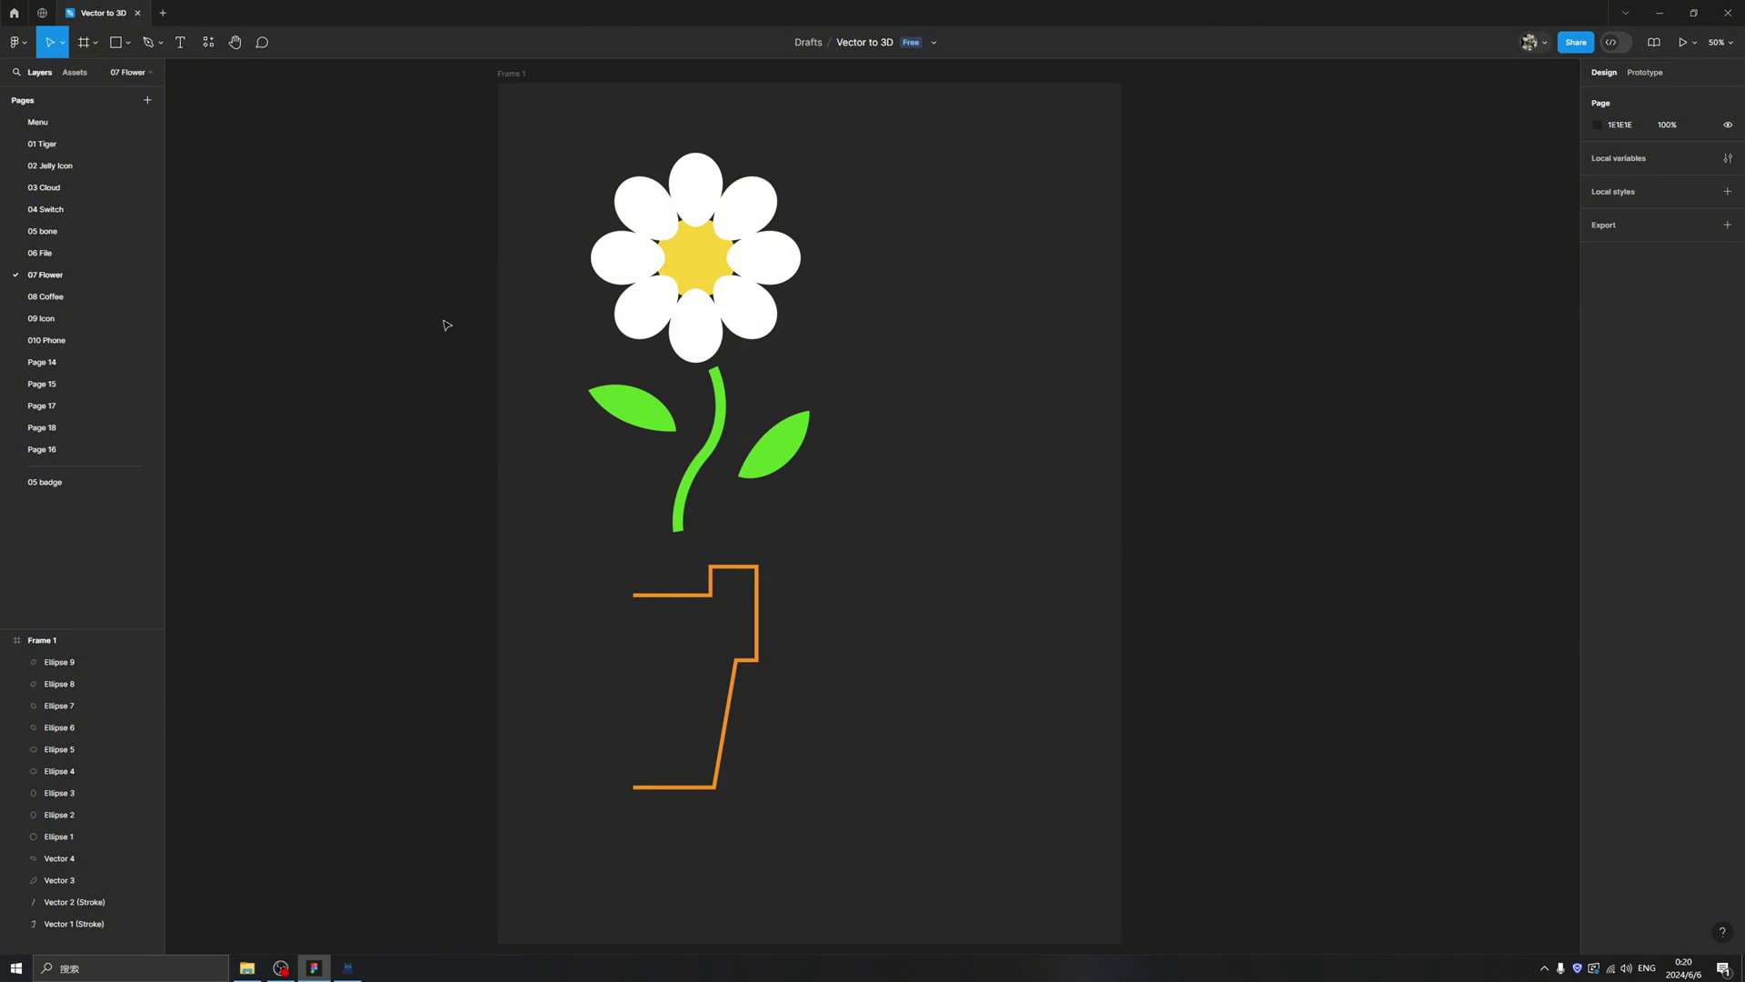
pyautogui.click(41, 14)
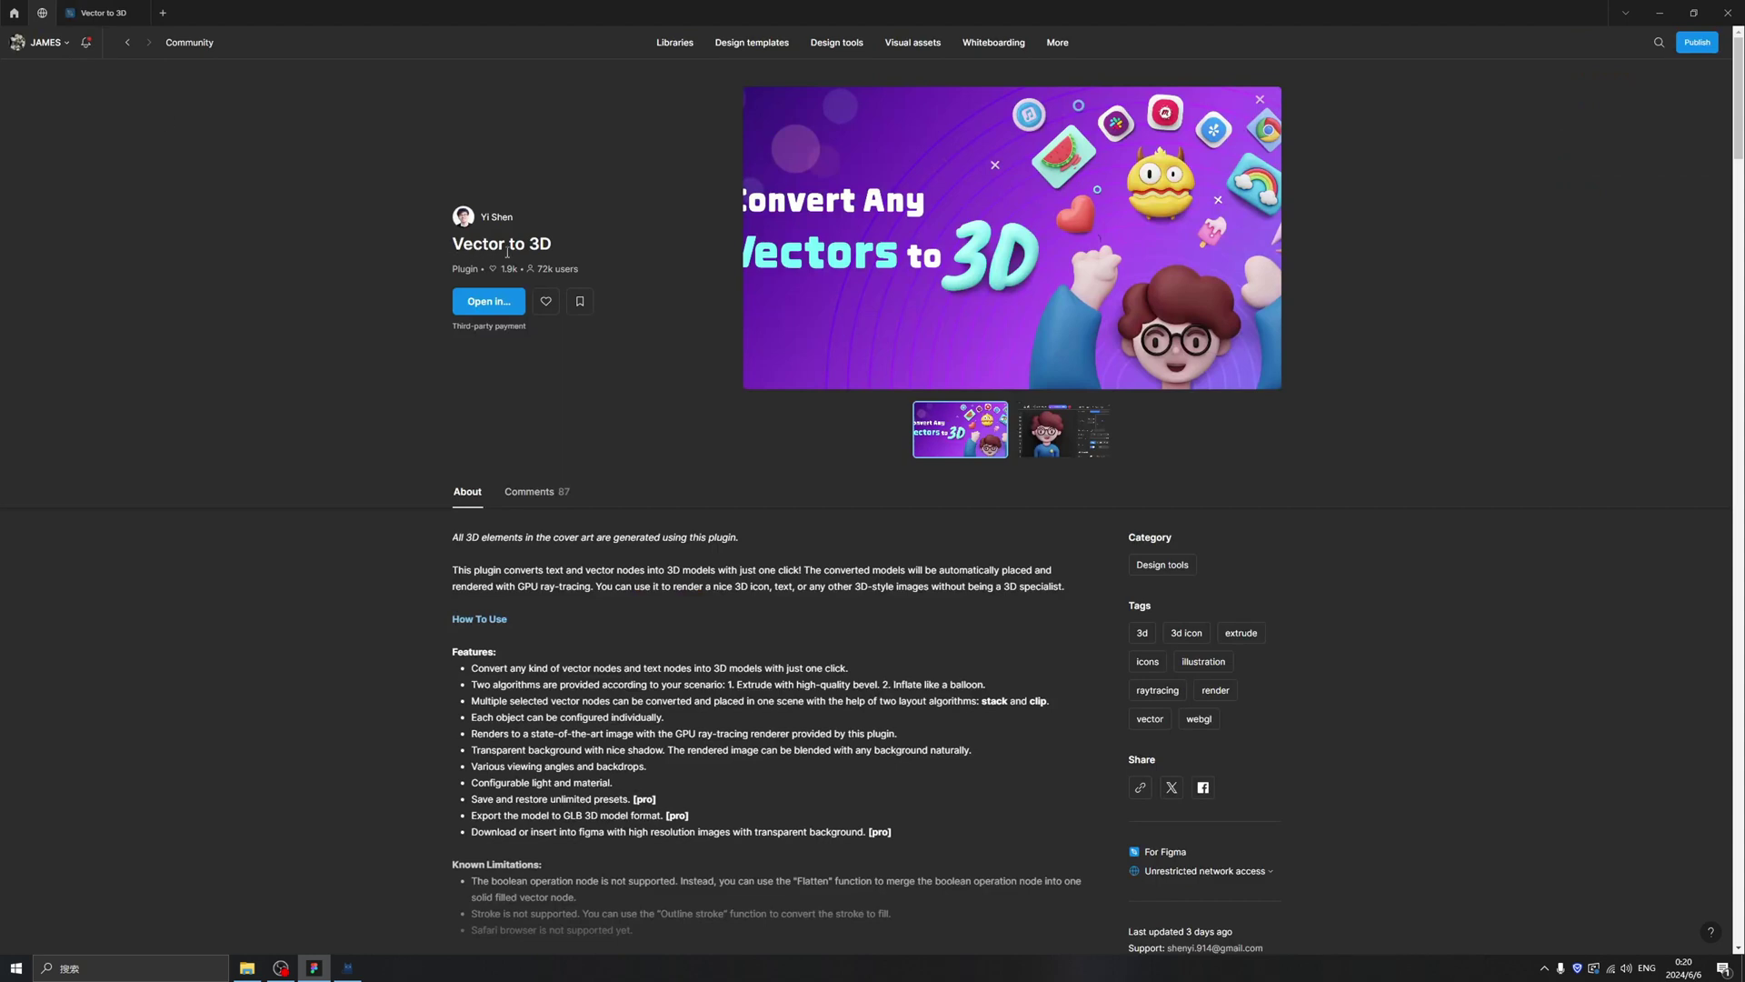
pyautogui.click(100, 13)
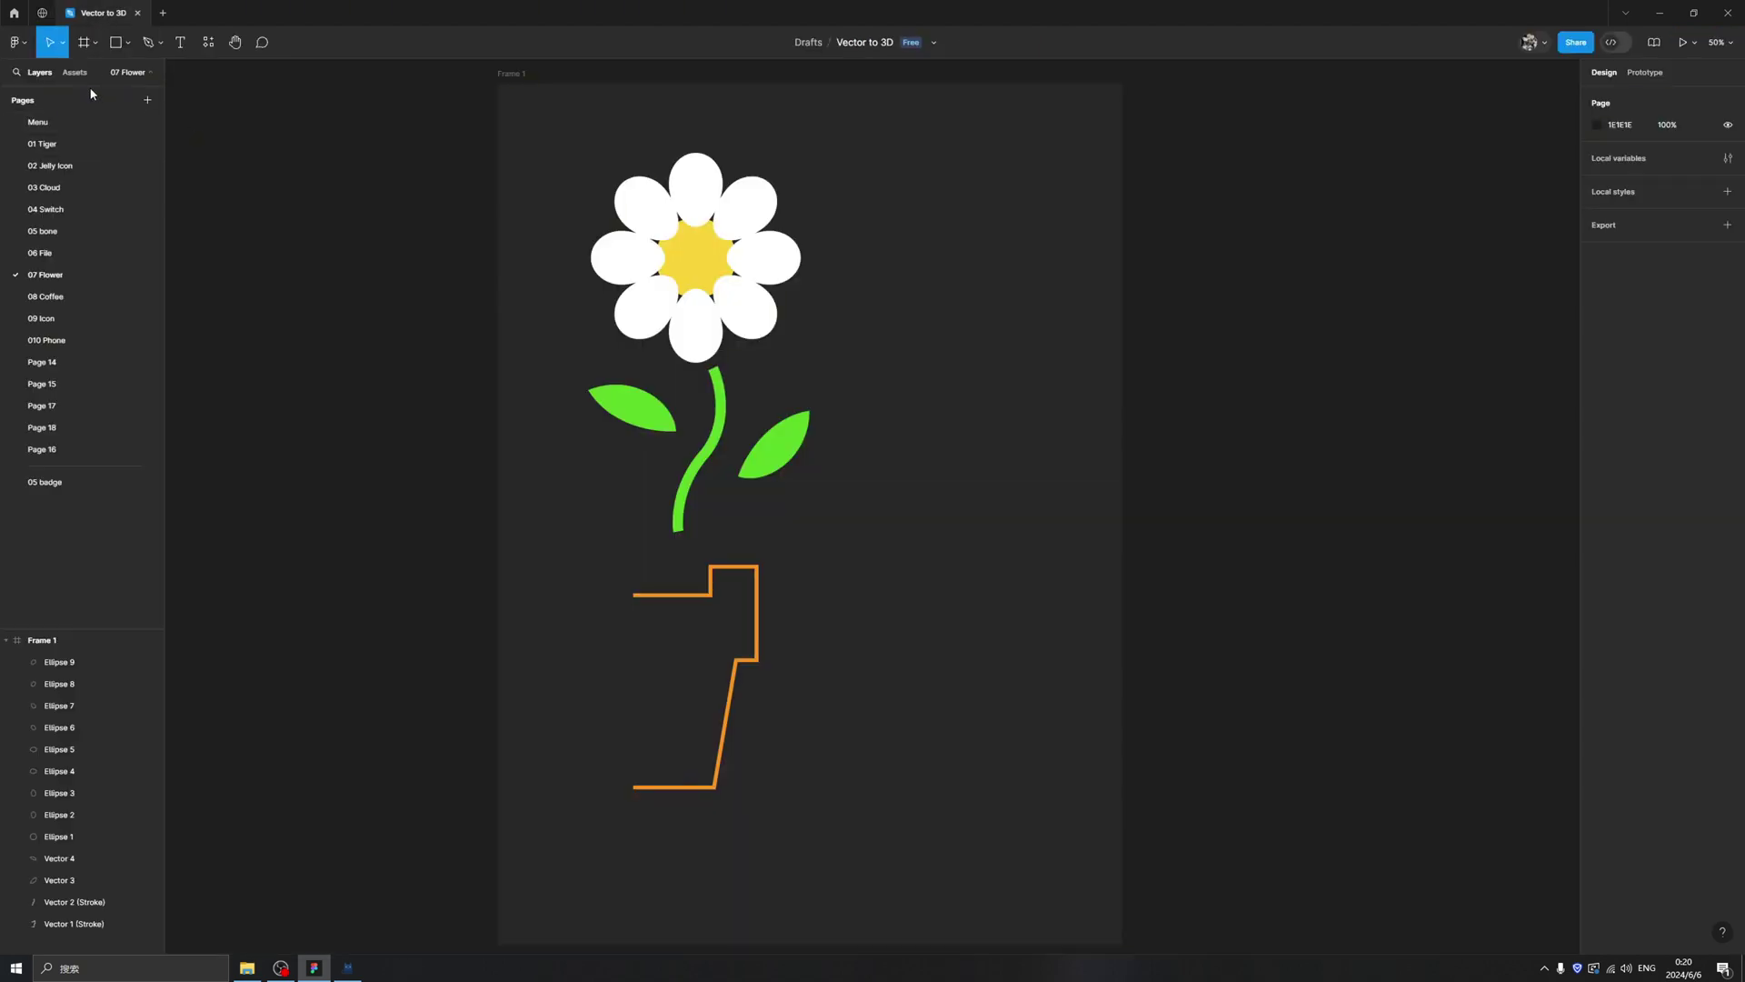
# Step: Run the Vector to 3D plugin on the flower and pot artwork
pyautogui.click(22, 46)
pyautogui.moveTo(95, 236)
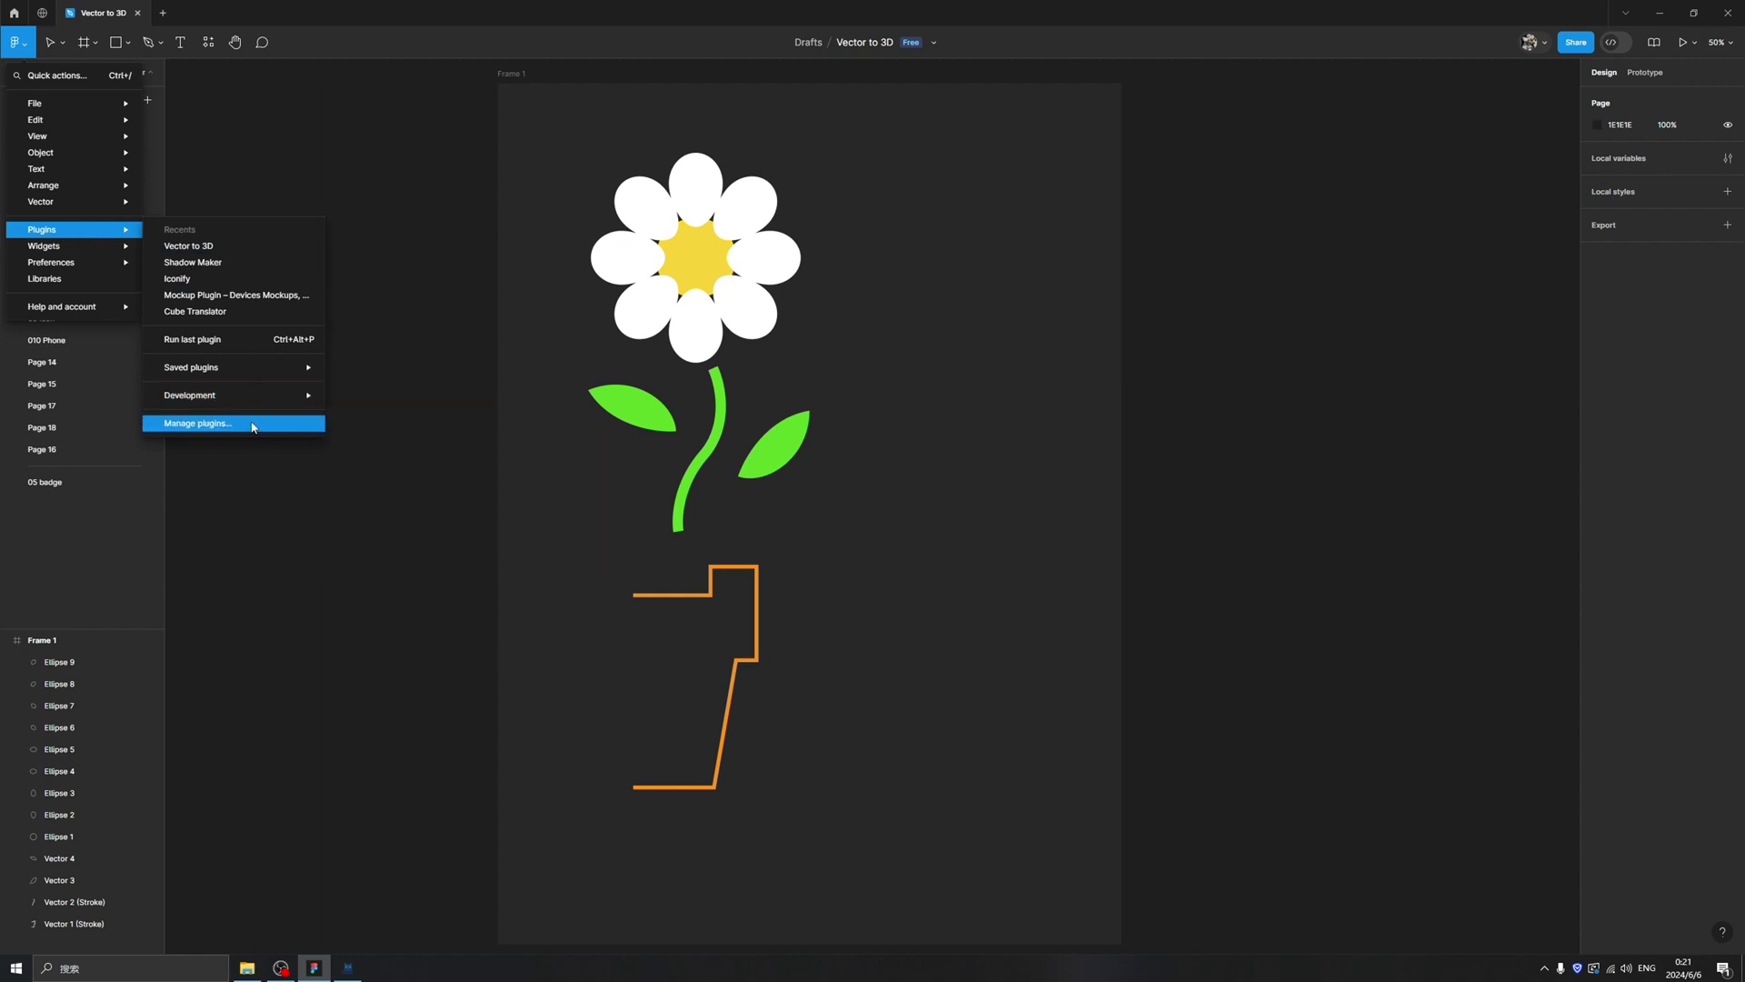
pyautogui.click(228, 246)
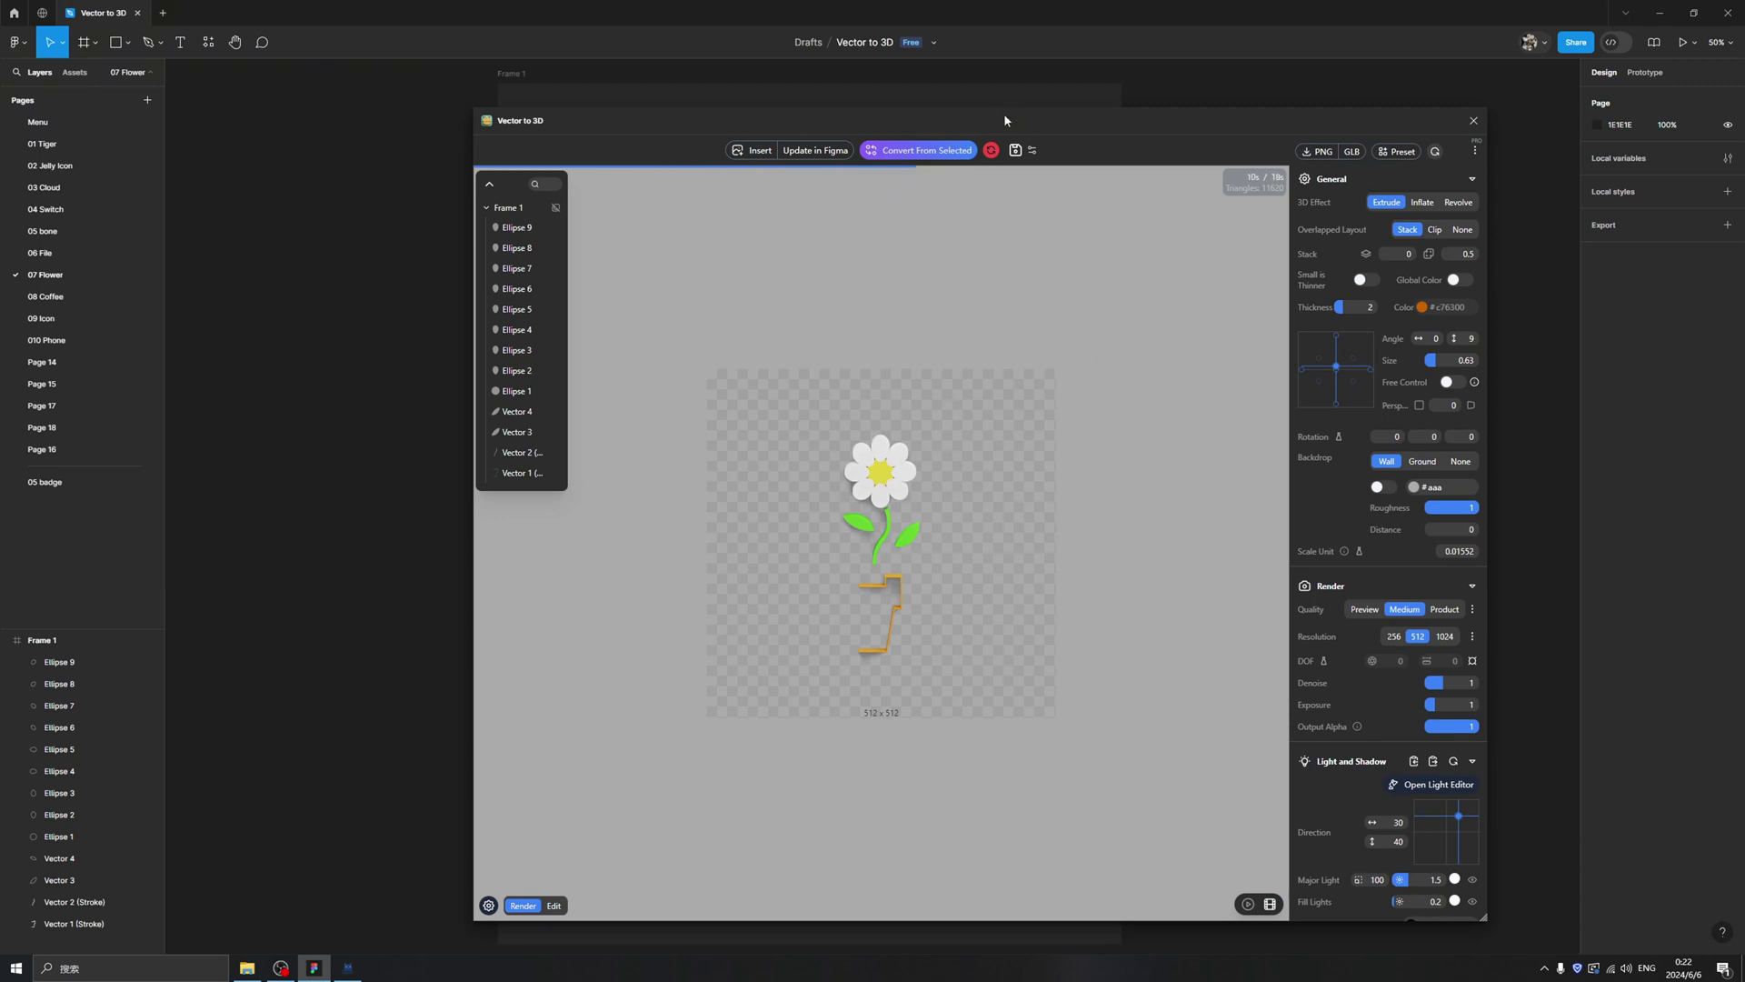
# Step: Reposition the plugin window and set the render quality to Product and the resolution to 1024
pyautogui.moveTo(1004, 120)
pyautogui.mouseDown()
pyautogui.moveTo(892, 326)
pyautogui.moveTo(909, 416)
pyautogui.moveTo(880, 379)
pyautogui.moveTo(1045, 224)
pyautogui.moveTo(1027, 100)
pyautogui.moveTo(983, 110)
pyautogui.mouseUp()
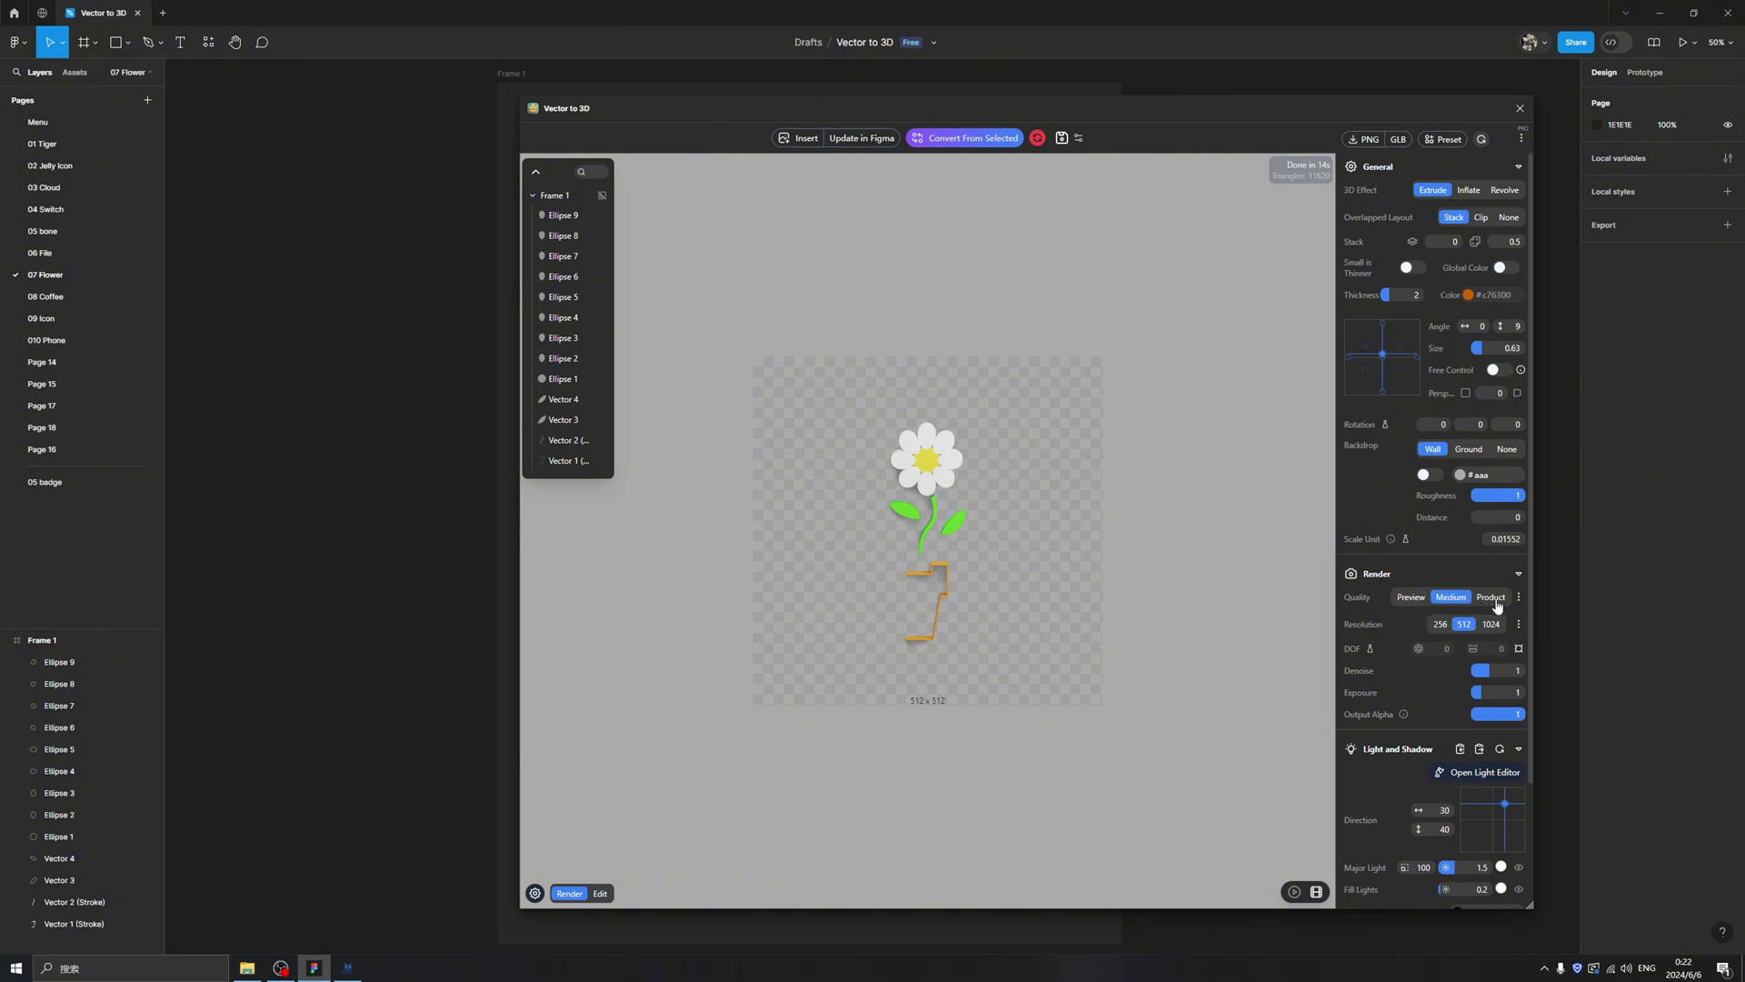
pyautogui.click(1491, 597)
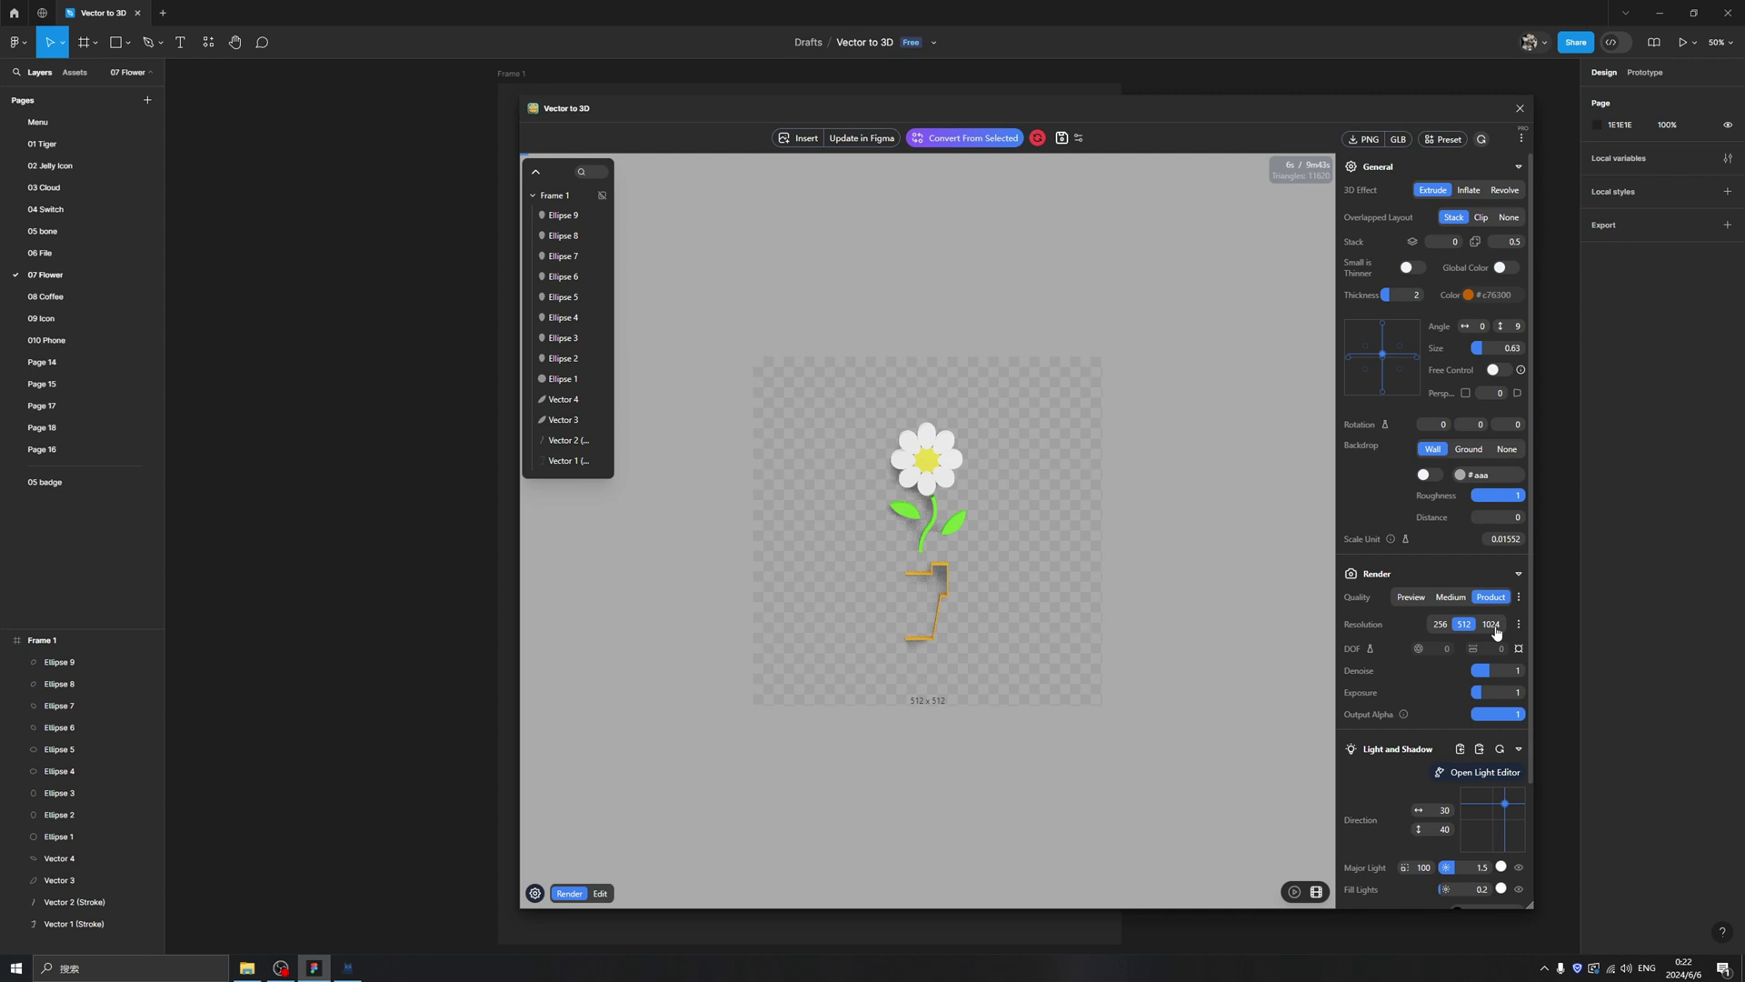
pyautogui.click(1491, 625)
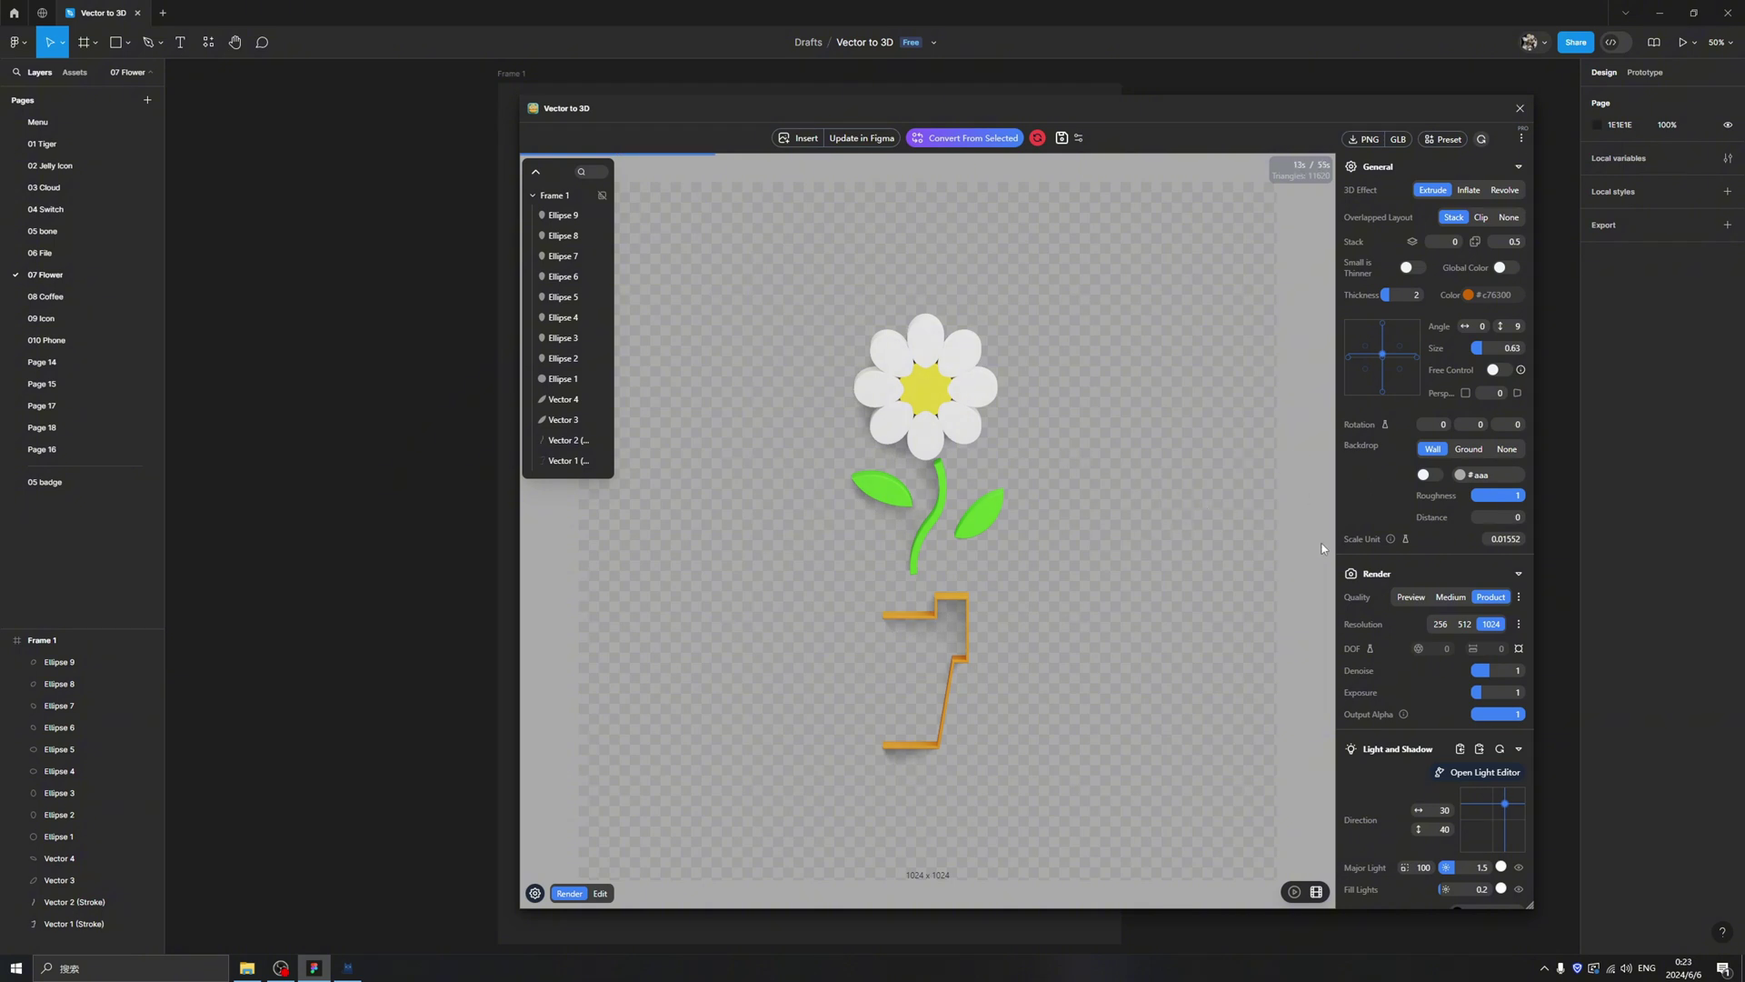
# Step: Enable the backdrop colour and set it to orange #dc7f17
pyautogui.click(1426, 475)
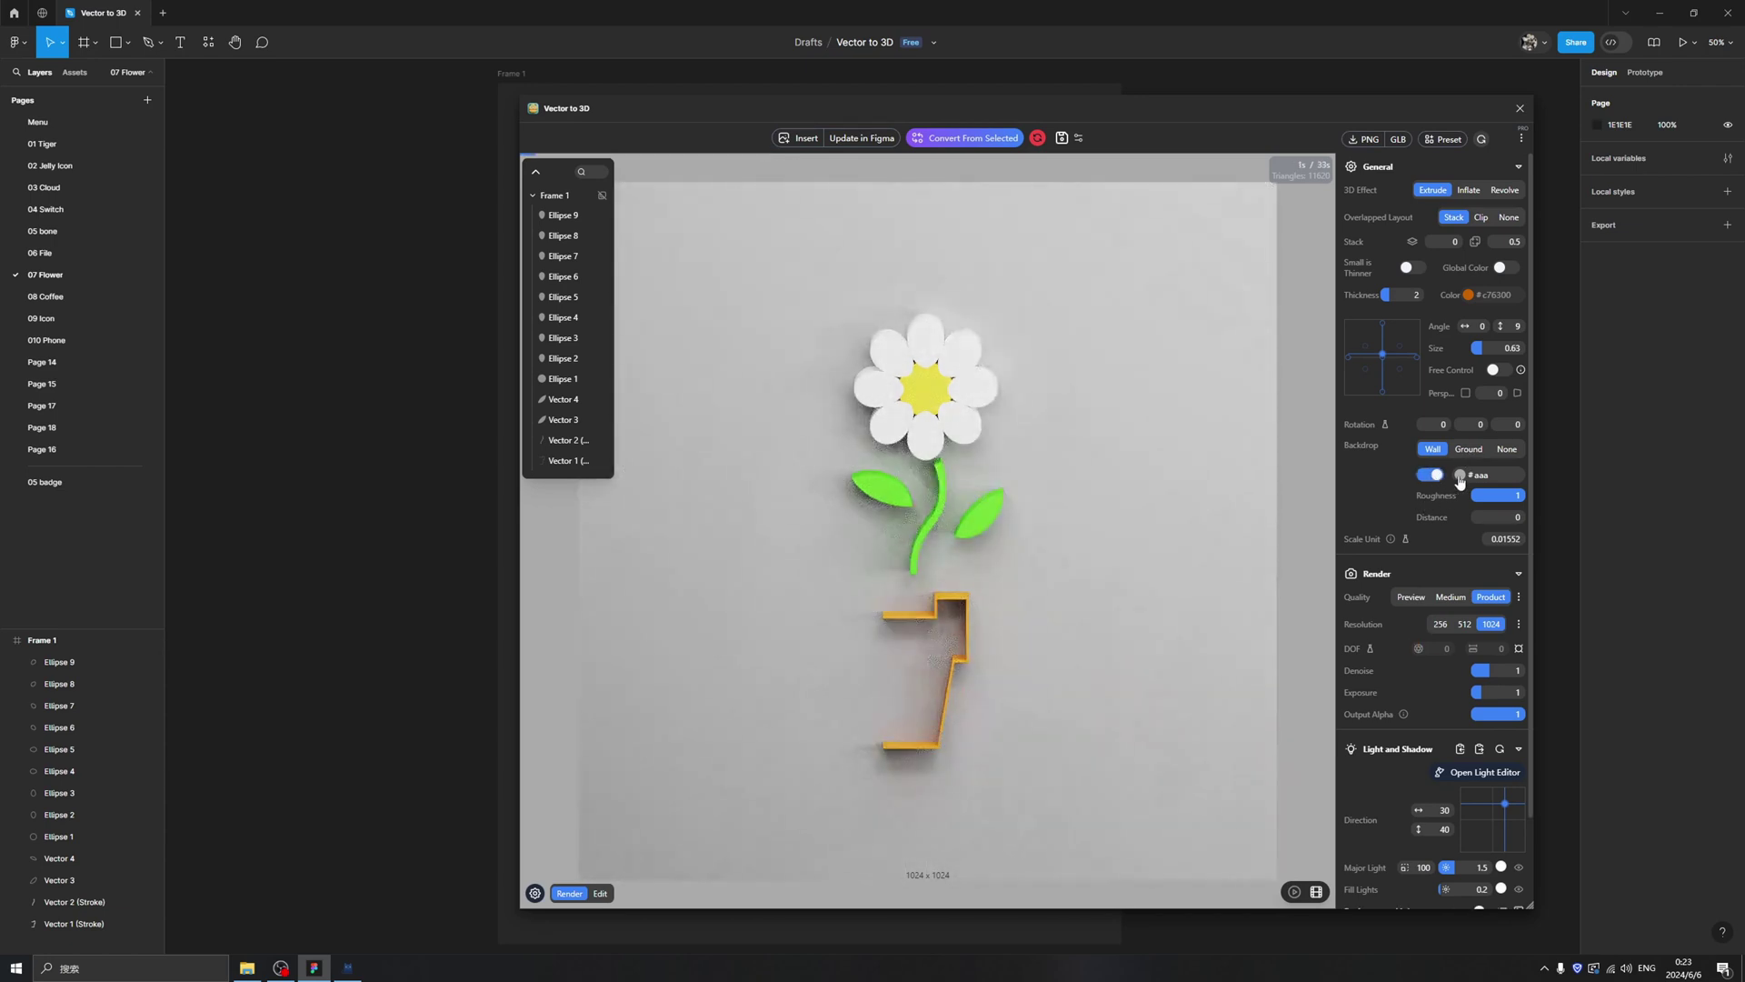
pyautogui.click(1460, 476)
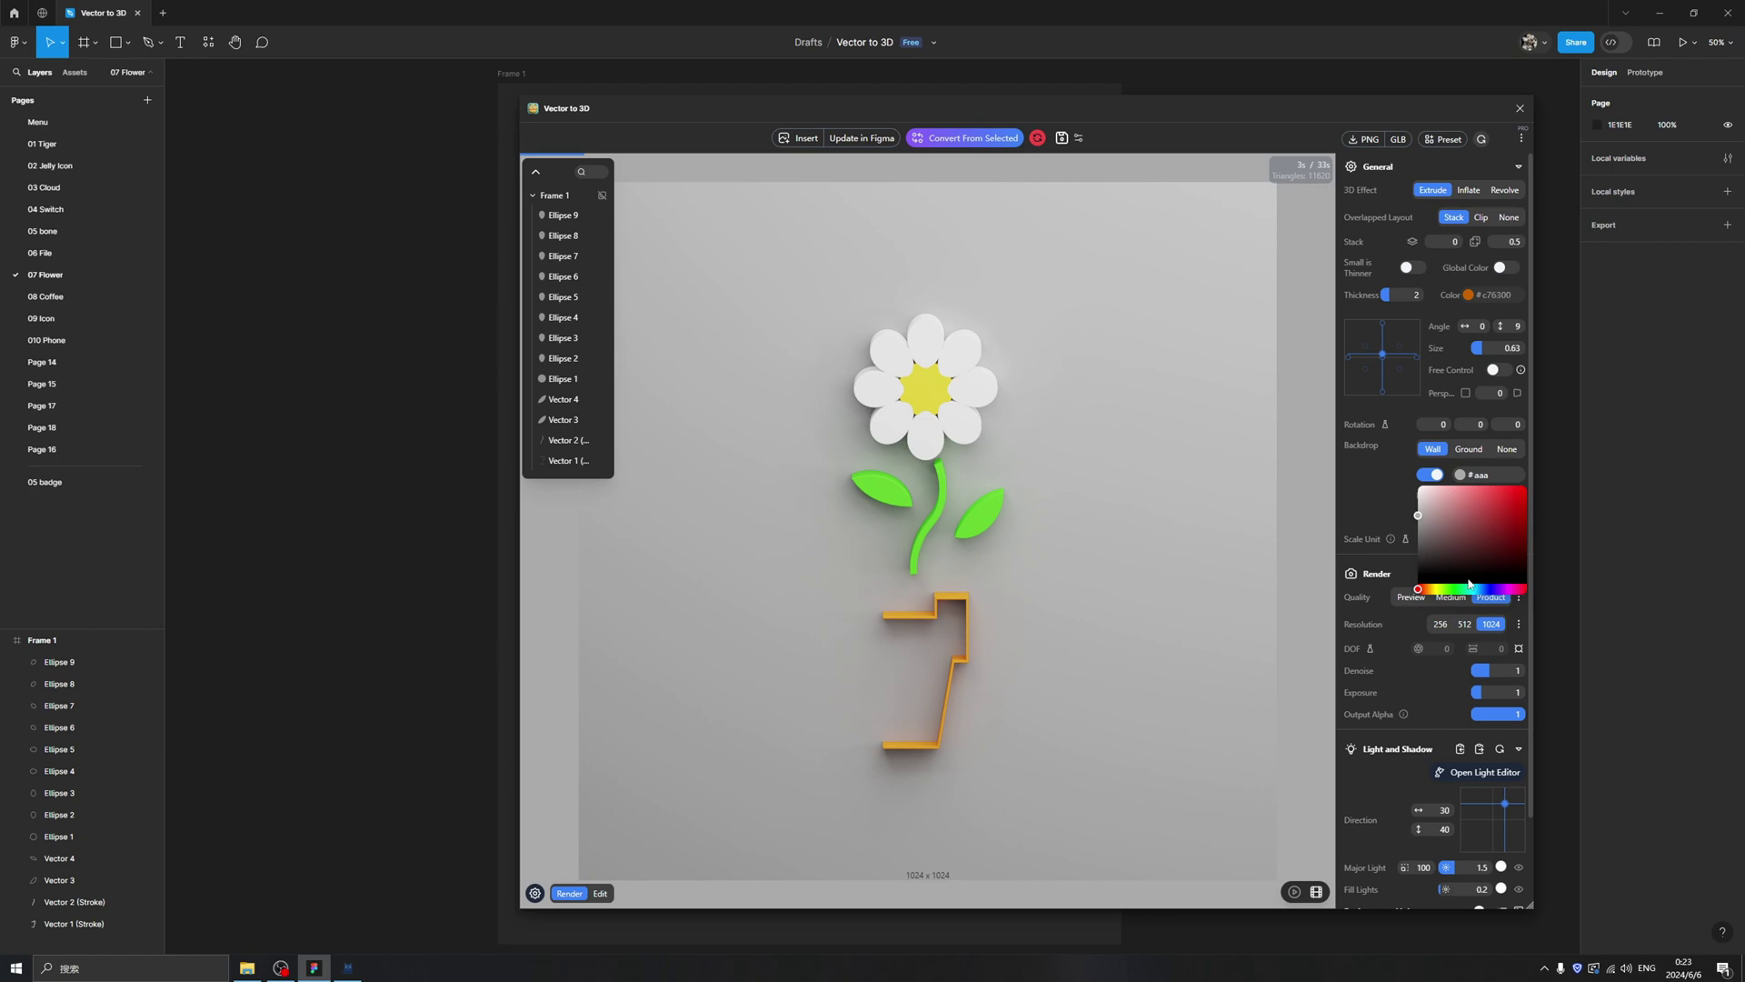
pyautogui.click(1432, 589)
pyautogui.click(1513, 493)
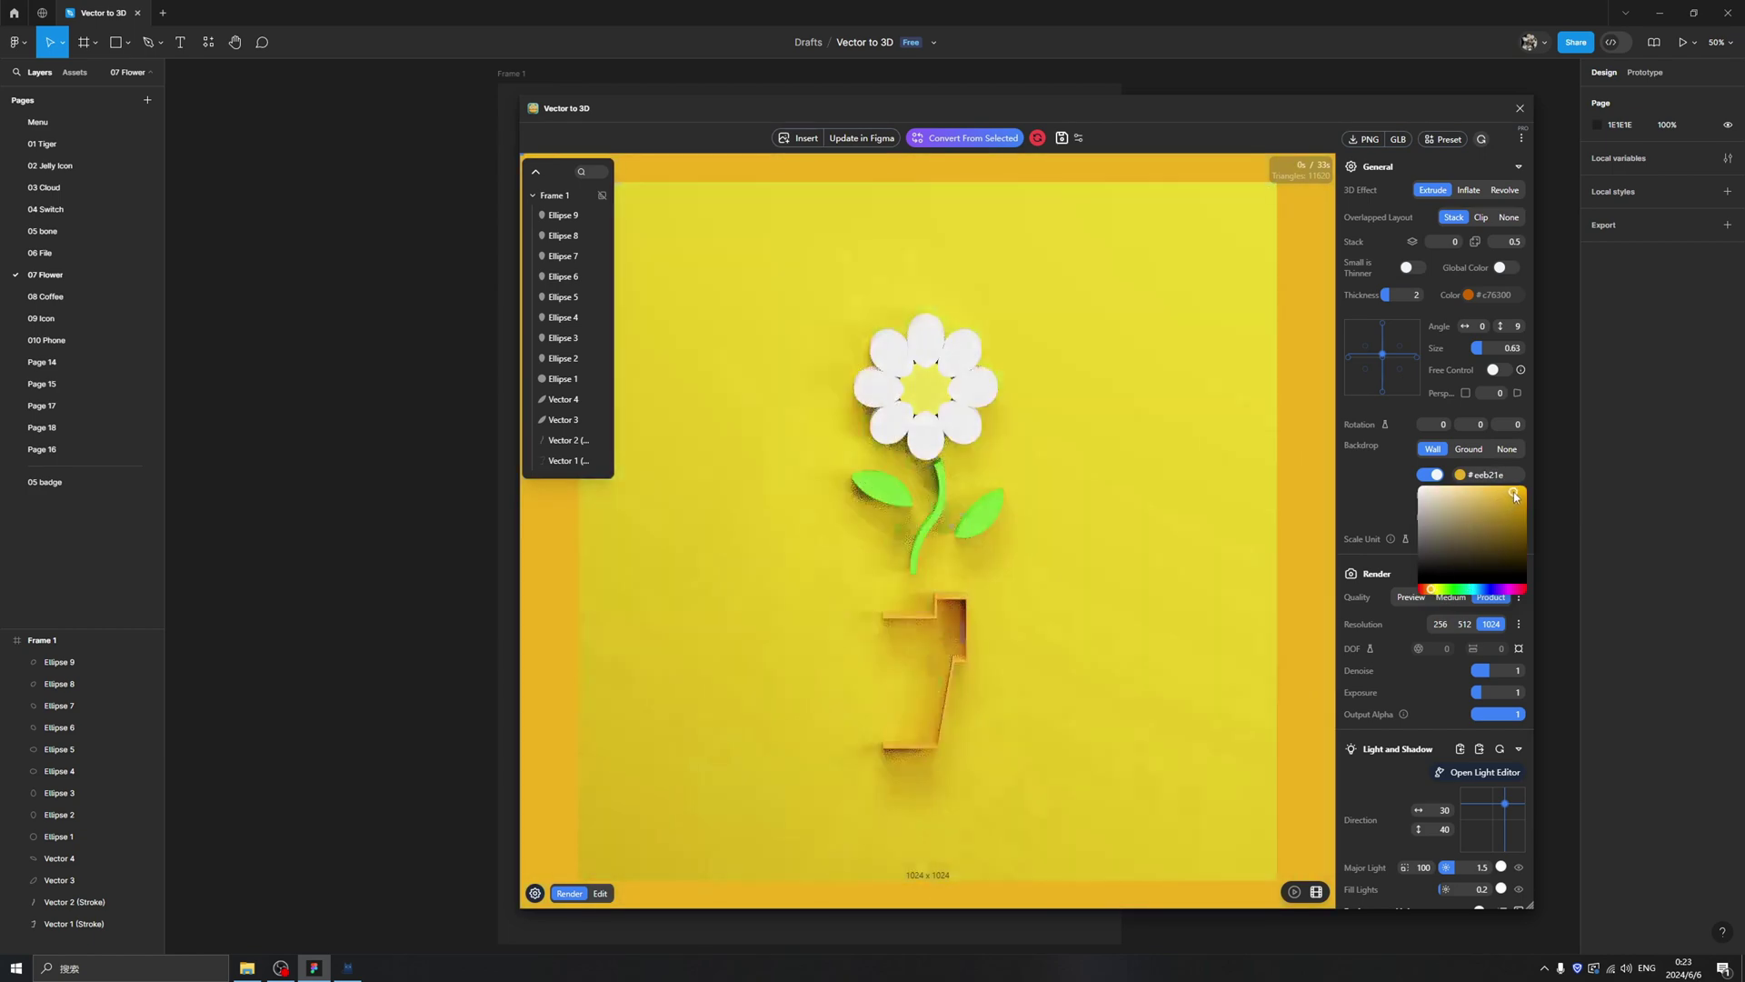
pyautogui.click(1516, 500)
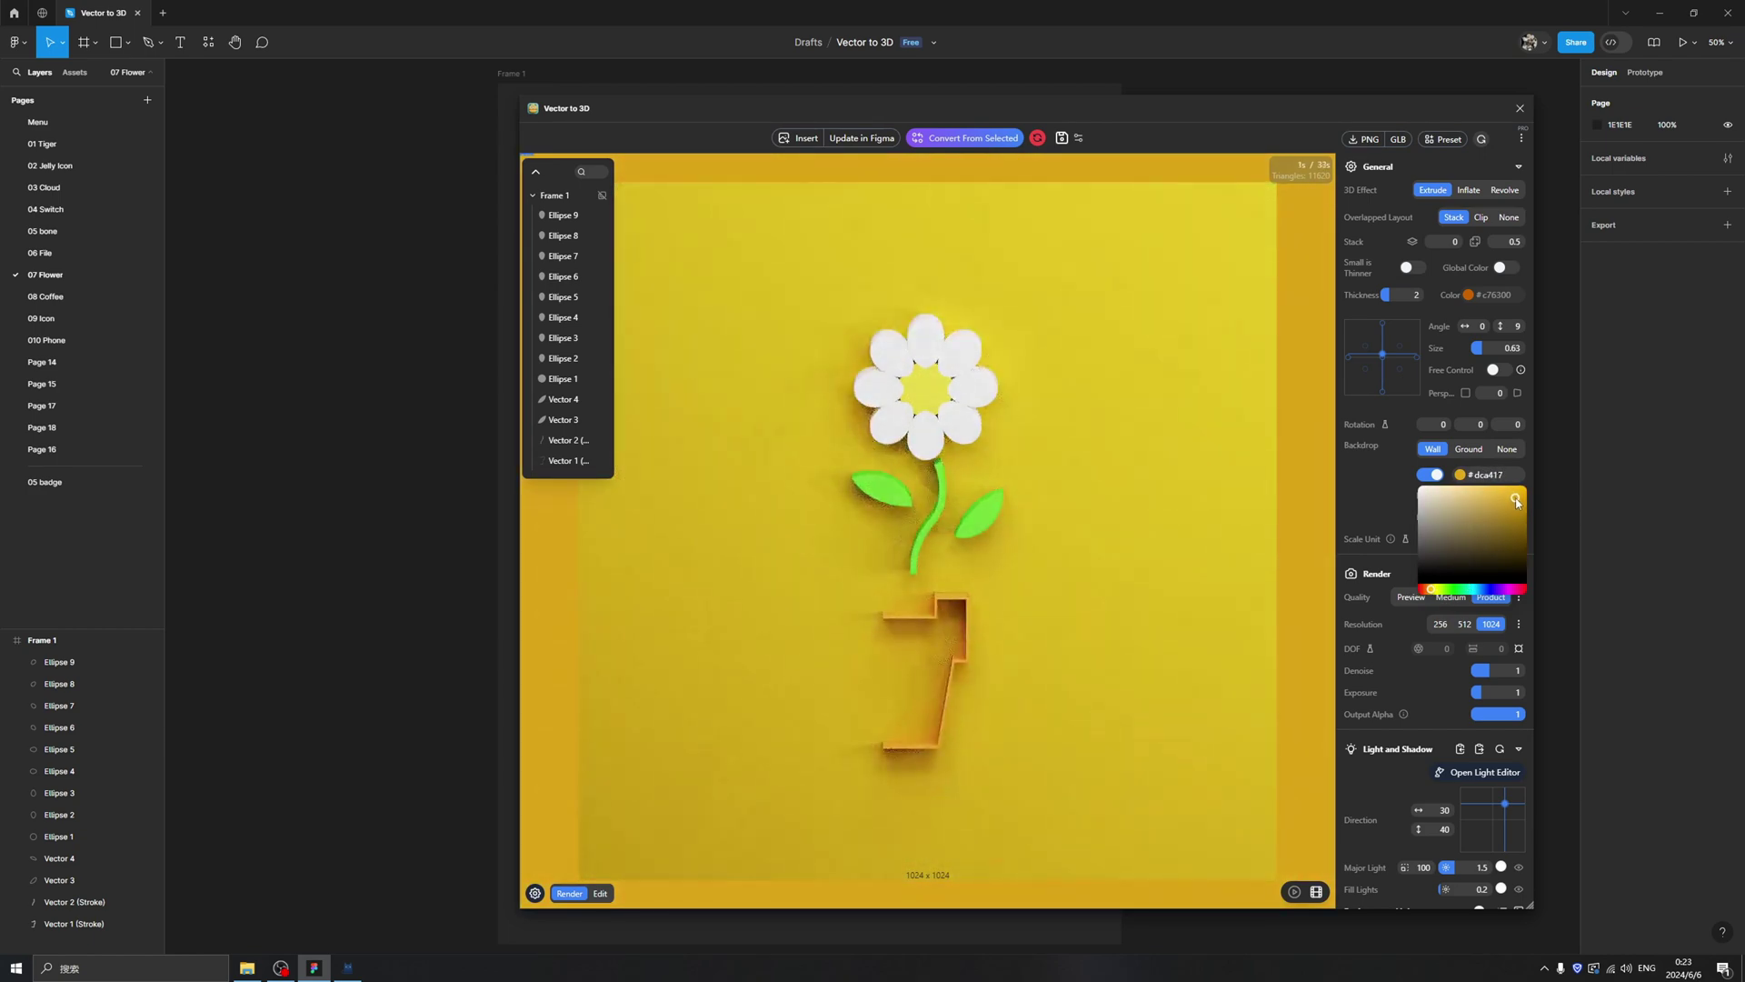
pyautogui.click(1426, 589)
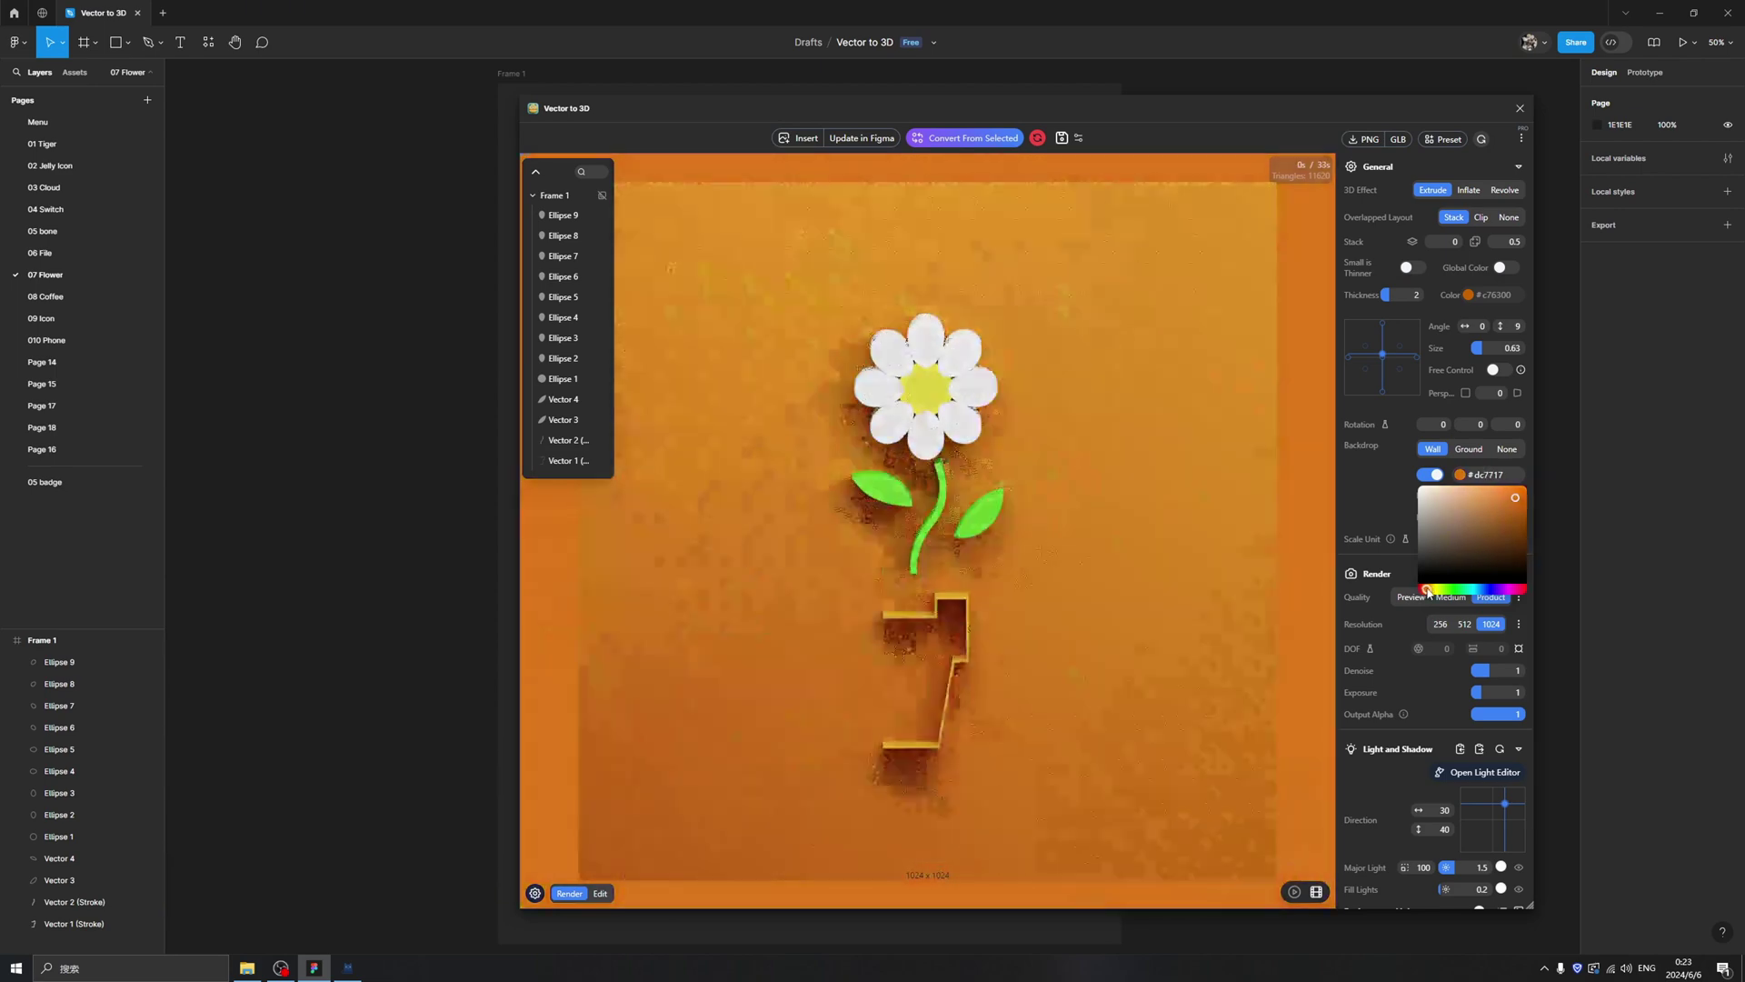
pyautogui.click(1428, 589)
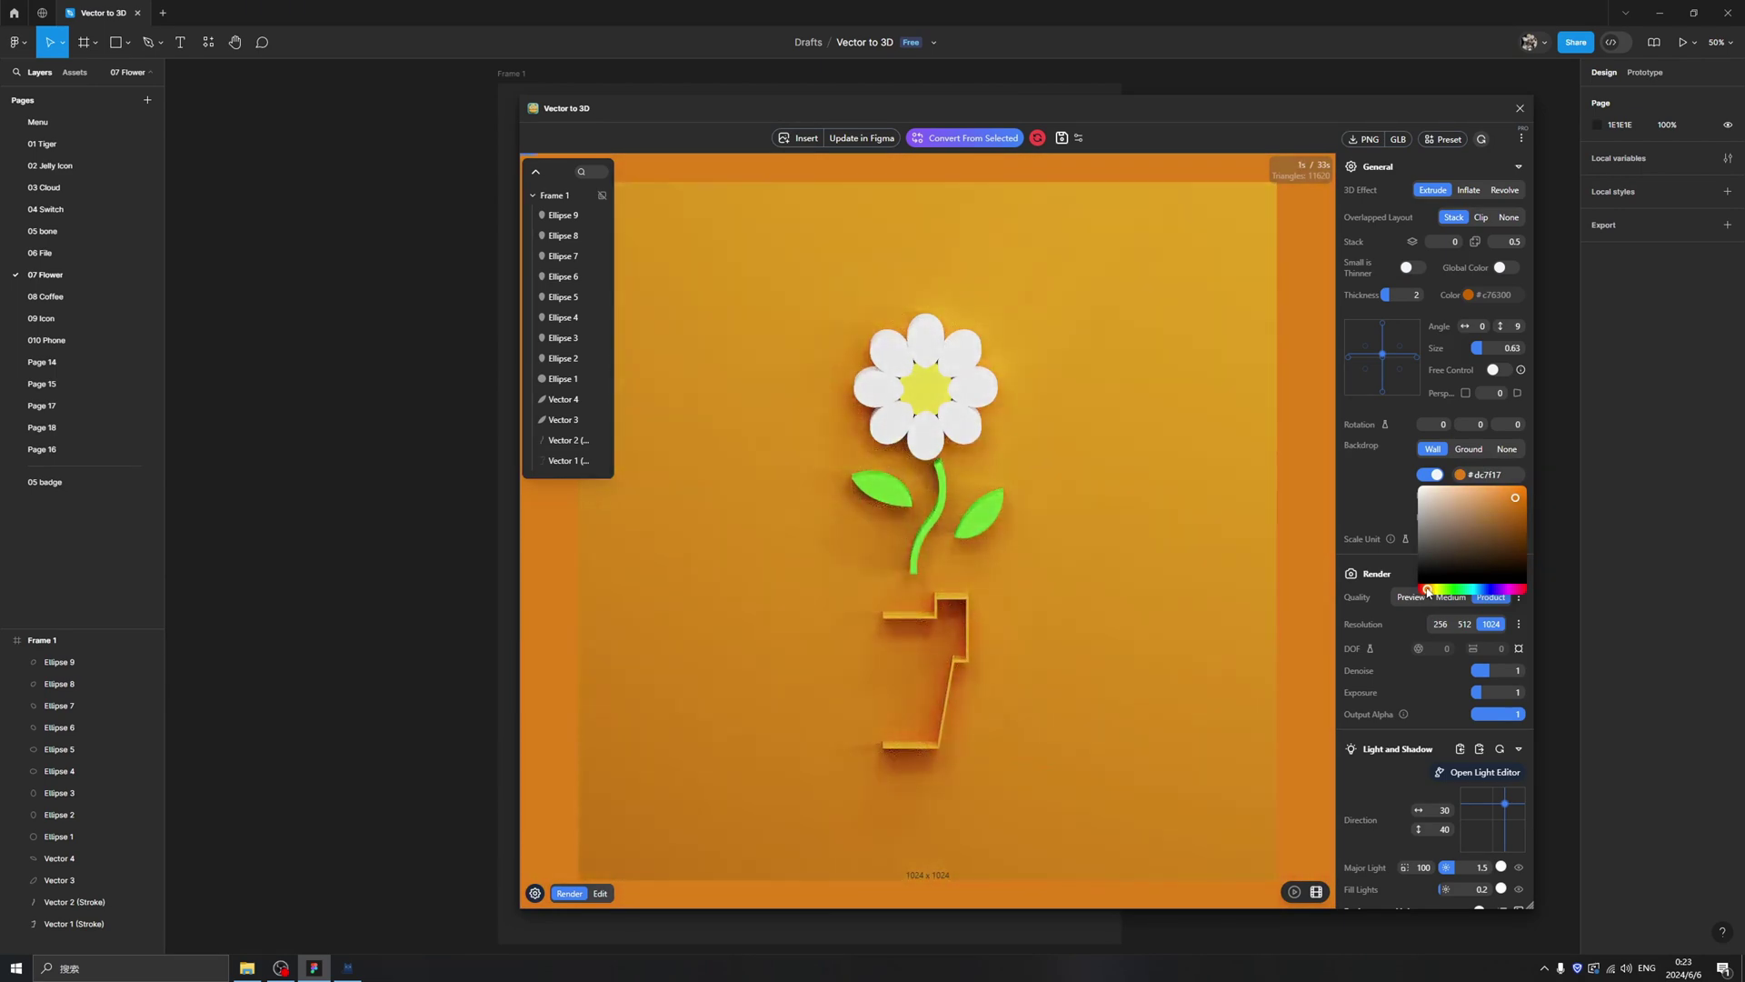
pyautogui.click(1439, 465)
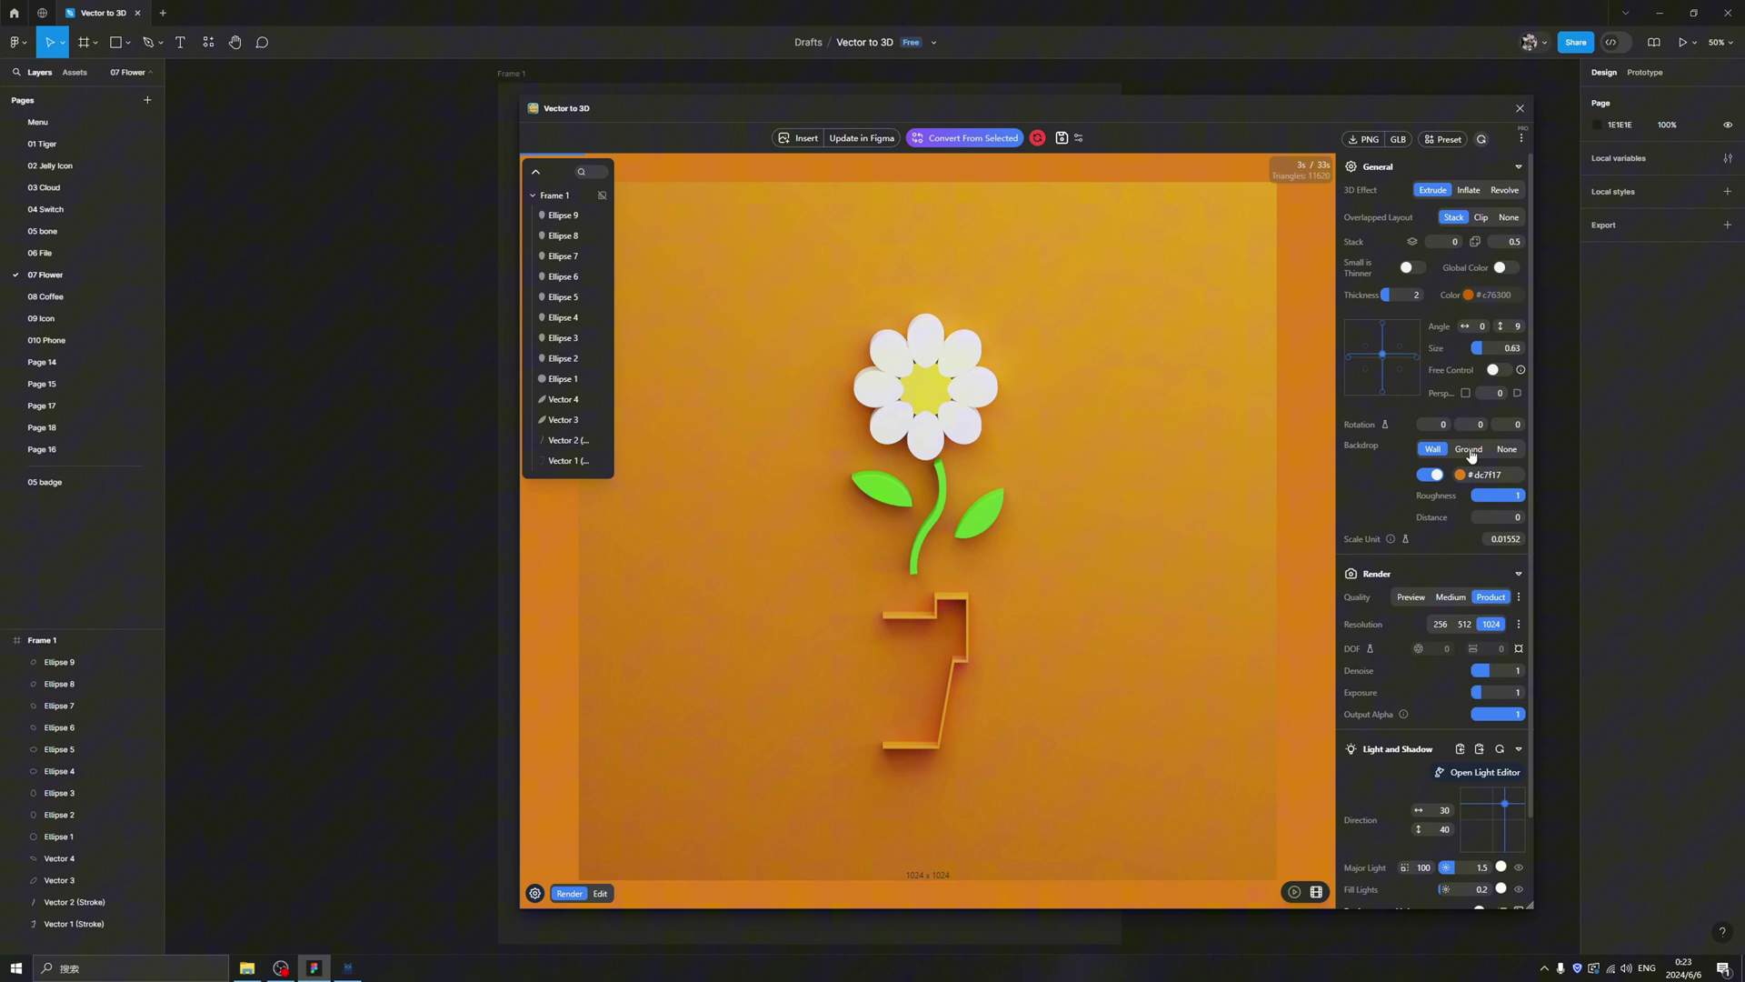
# Step: Change the scene's backdrop type to Ground
pyautogui.click(1469, 451)
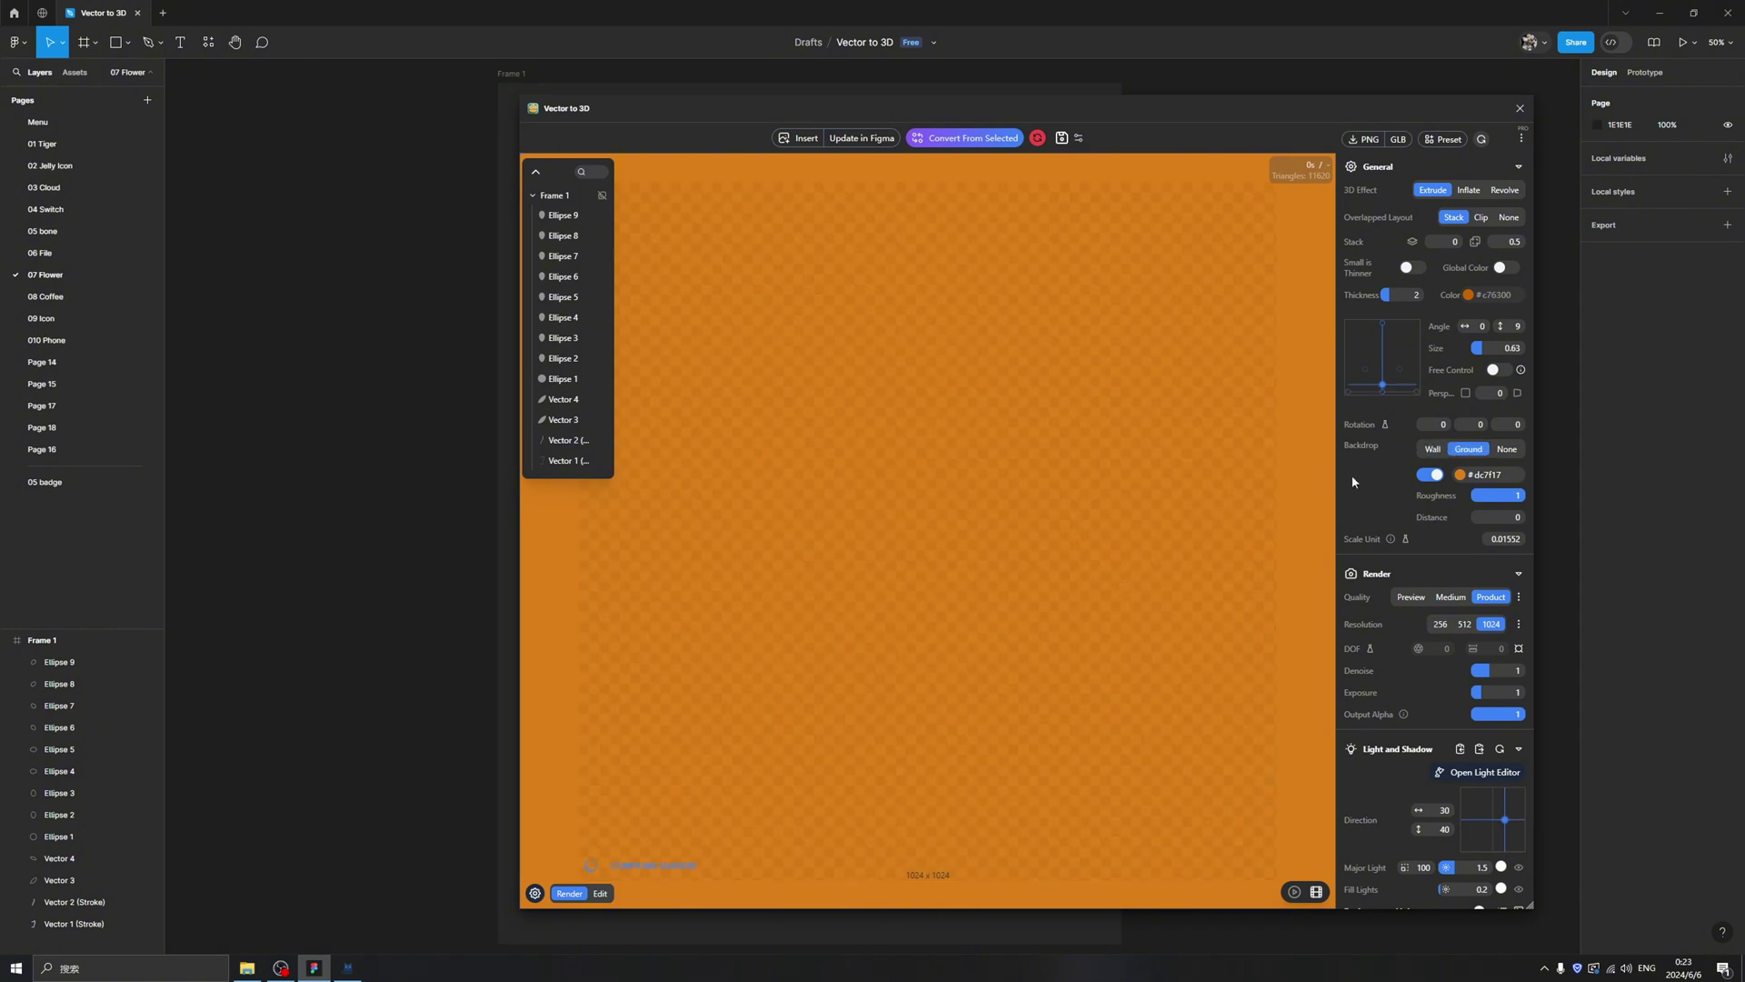
pyautogui.click(1433, 449)
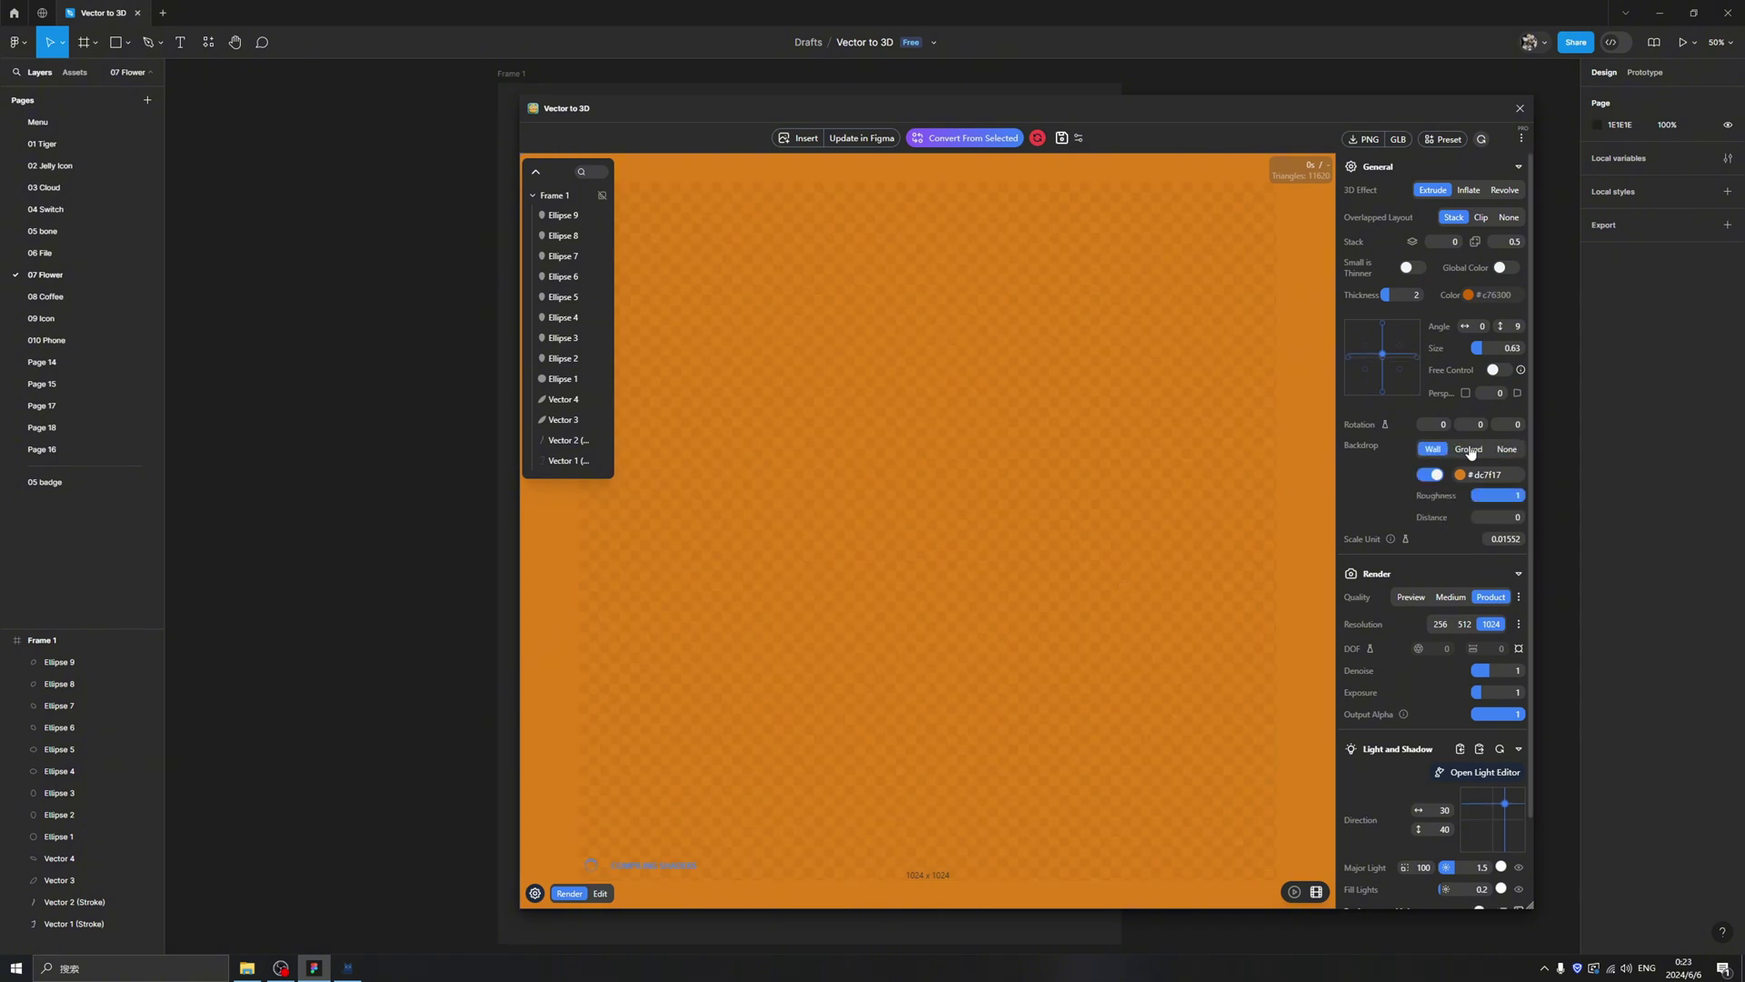
pyautogui.click(1470, 450)
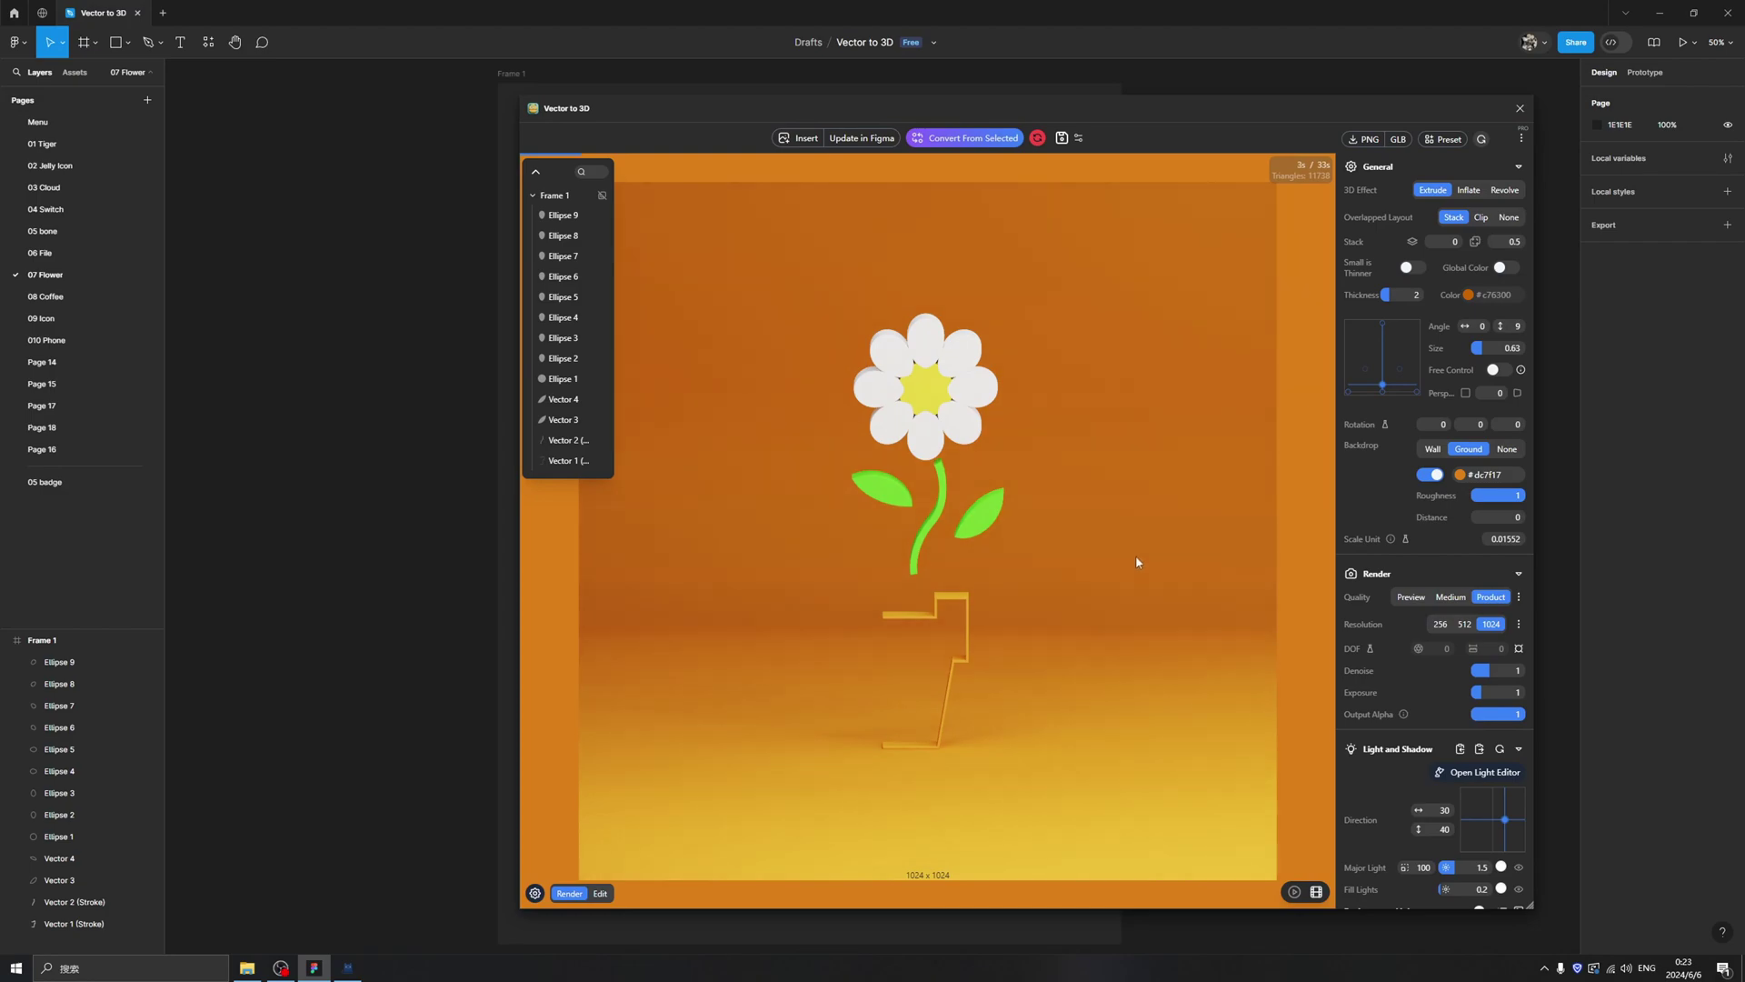
# Step: Set the 3D effect of the orange pot outline to Revolve
pyautogui.moveTo(1136, 562); pyautogui.dragTo(1046, 600)
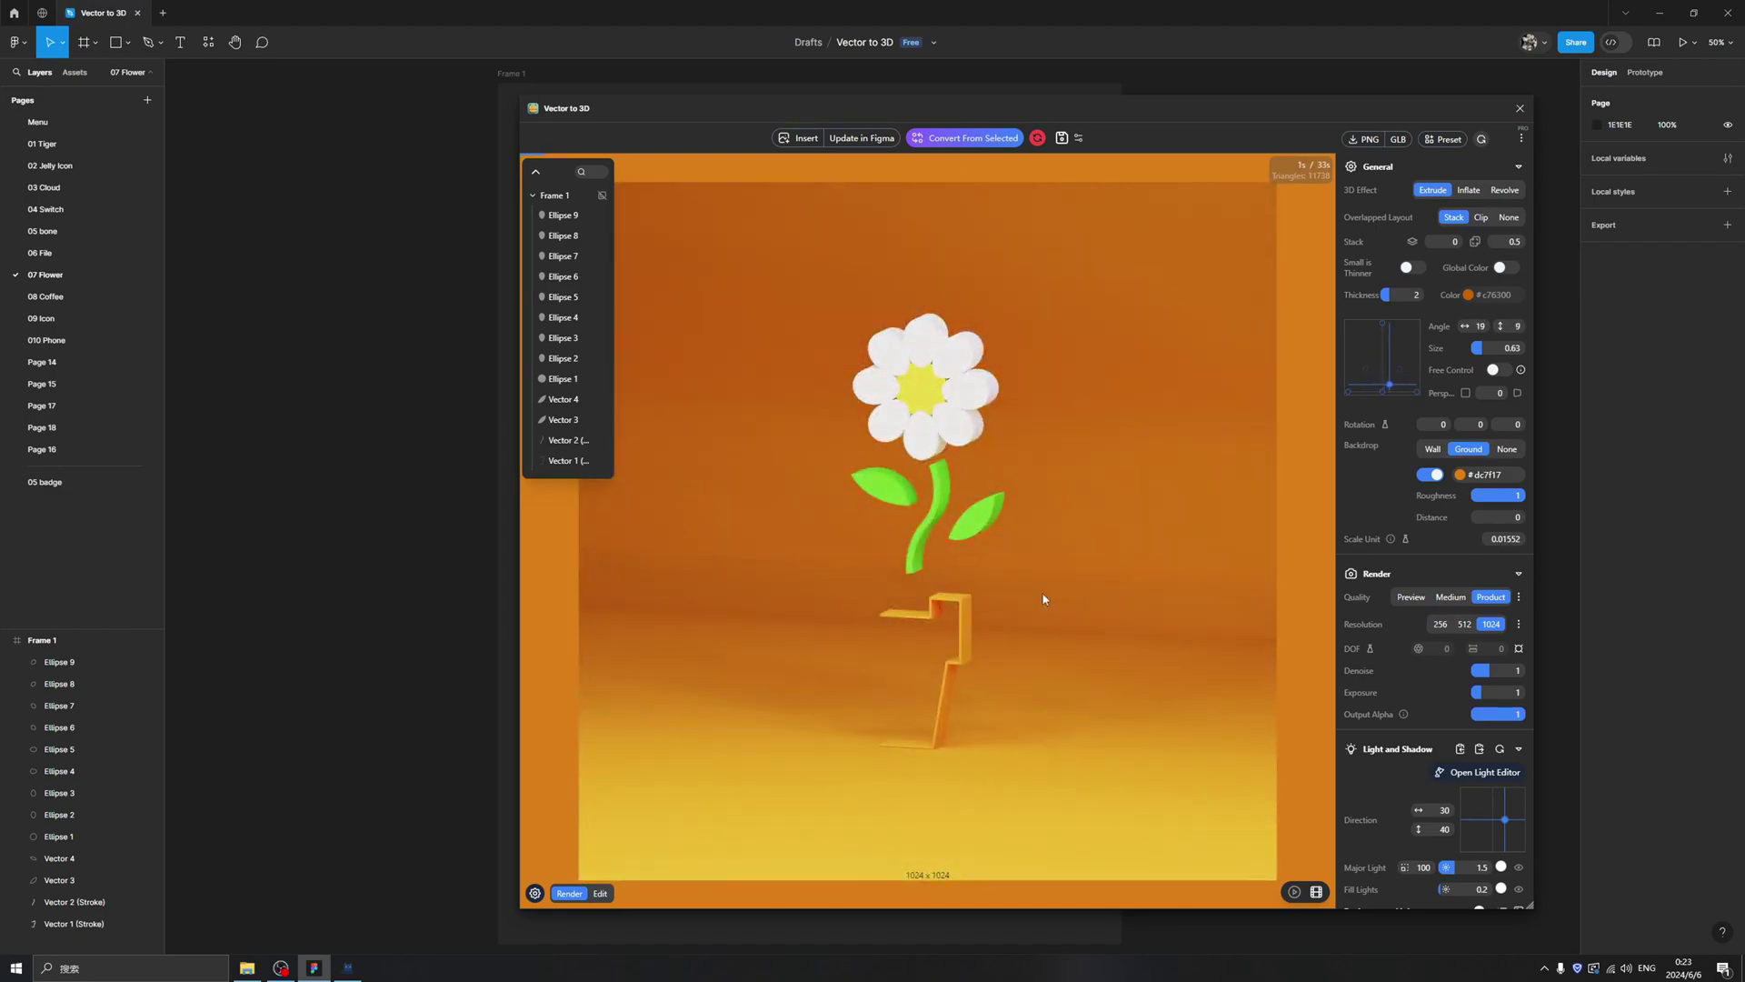
pyautogui.moveTo(1070, 620); pyautogui.dragTo(1142, 646)
pyautogui.moveTo(949, 516); pyautogui.dragTo(1060, 604)
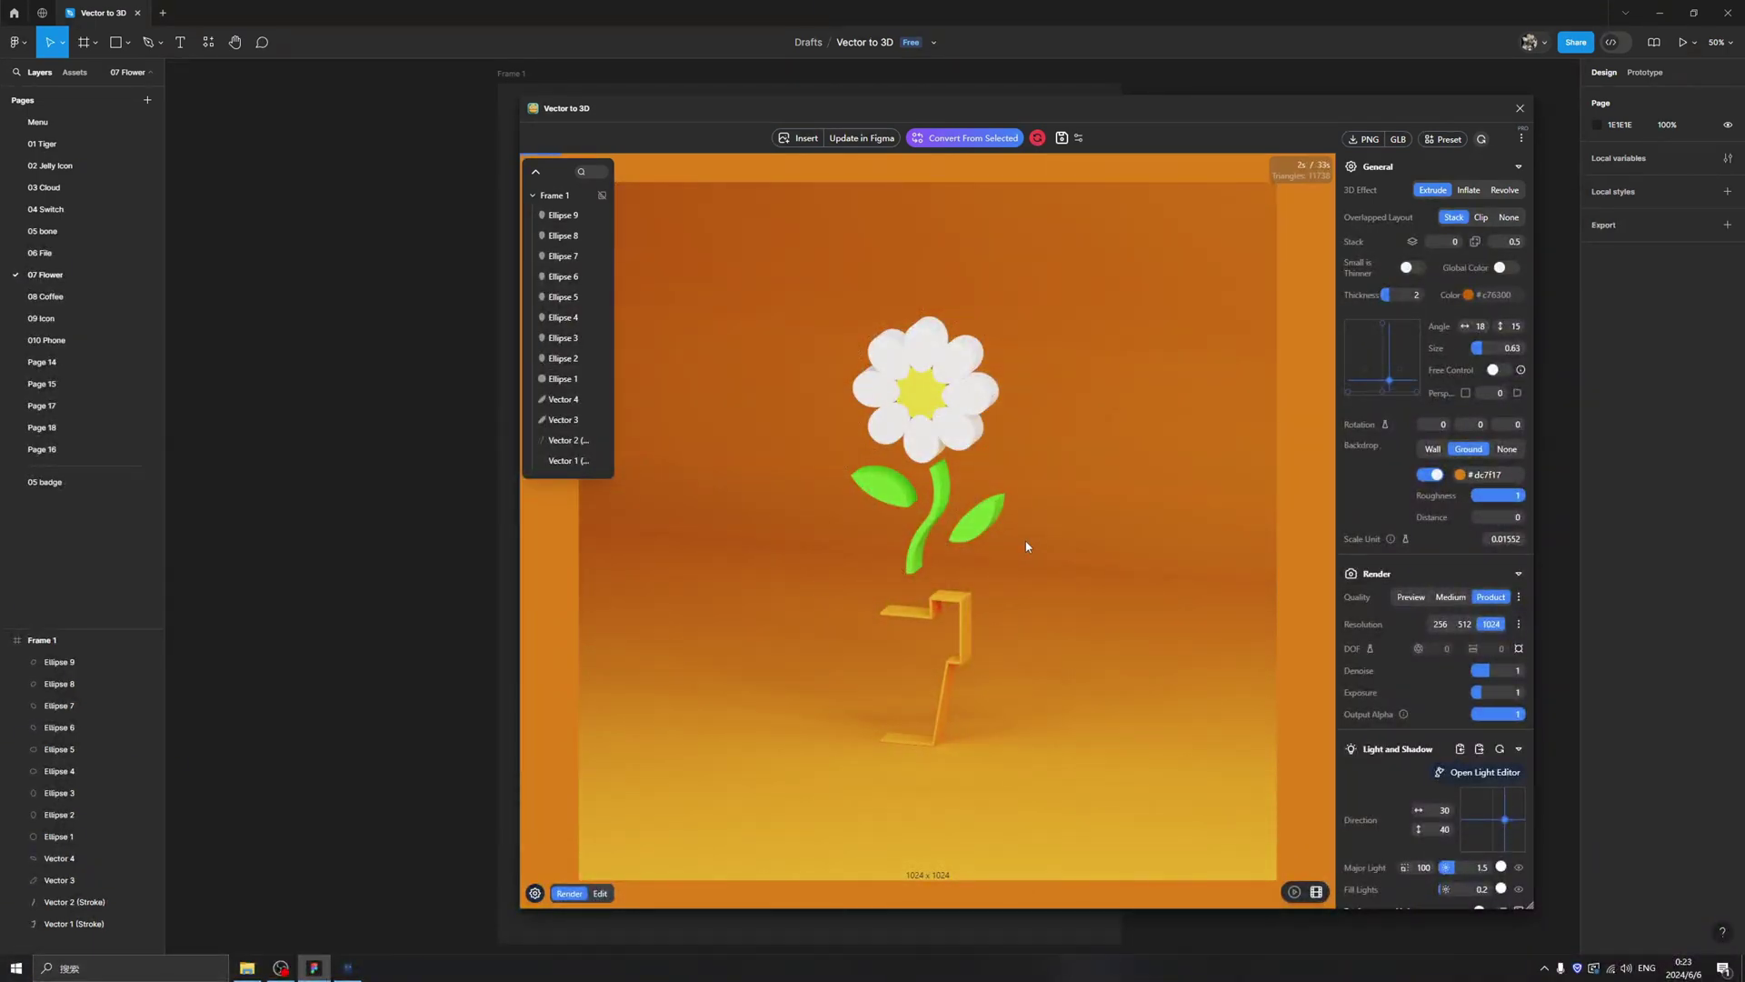
pyautogui.moveTo(1016, 584); pyautogui.dragTo(1062, 505)
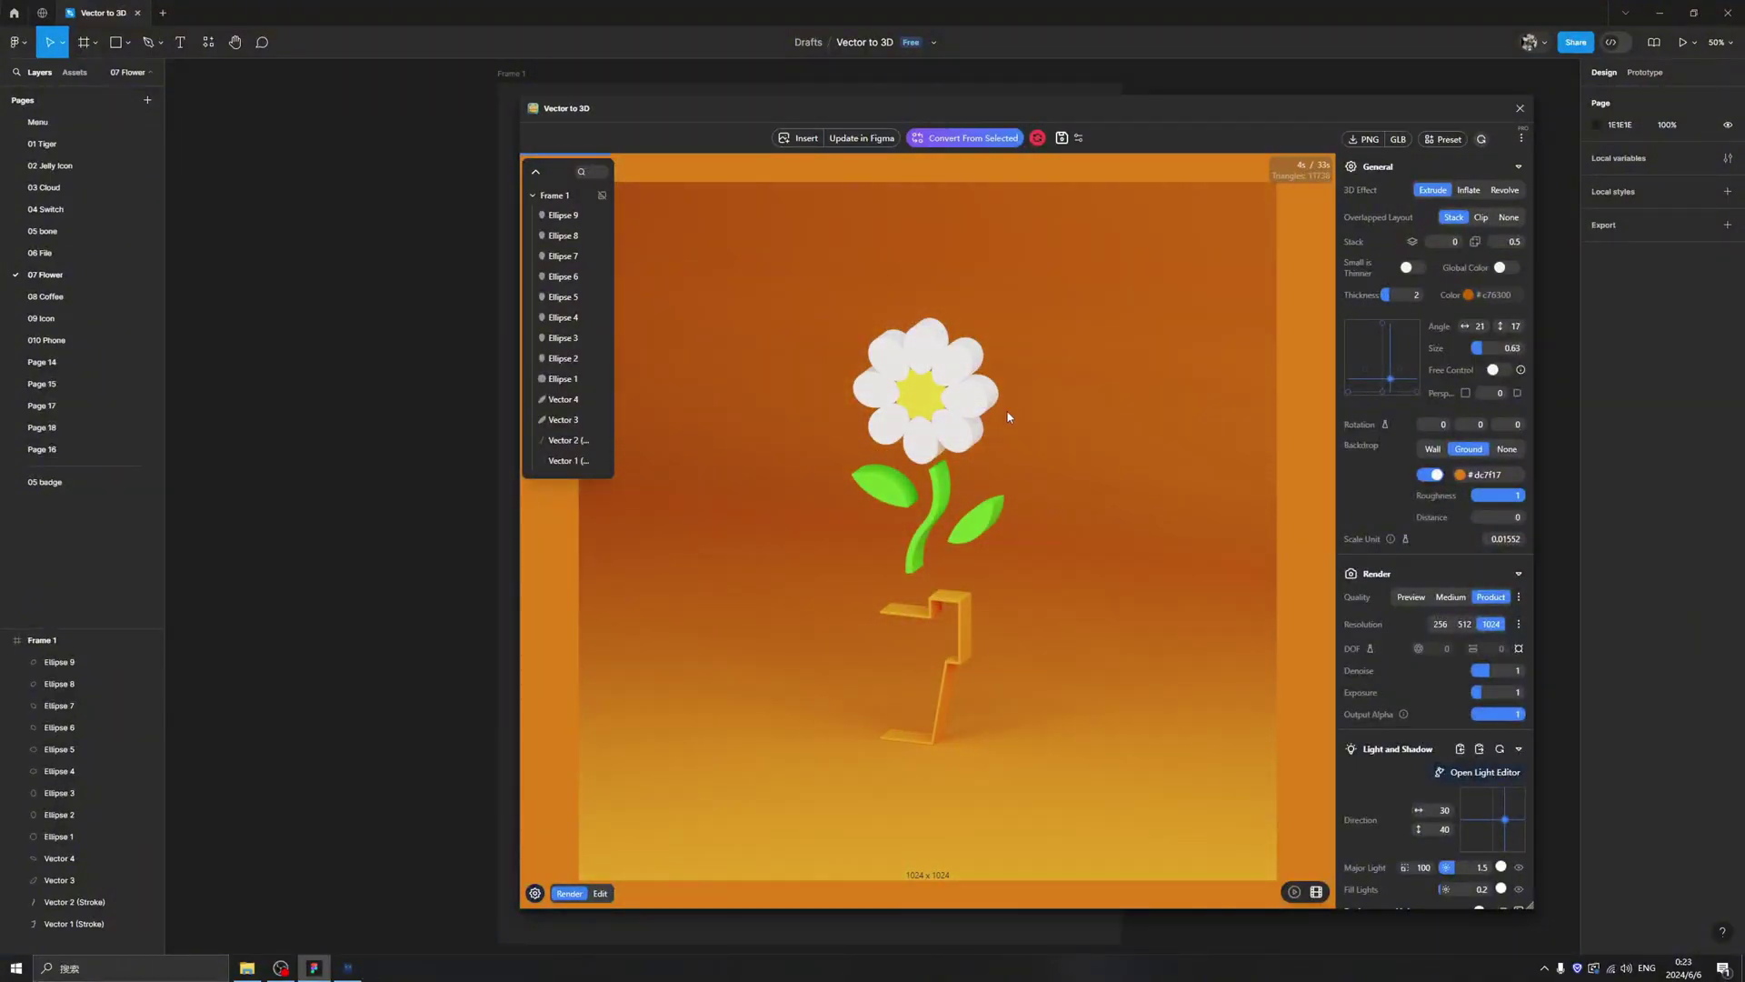
pyautogui.moveTo(1008, 418); pyautogui.dragTo(1122, 475)
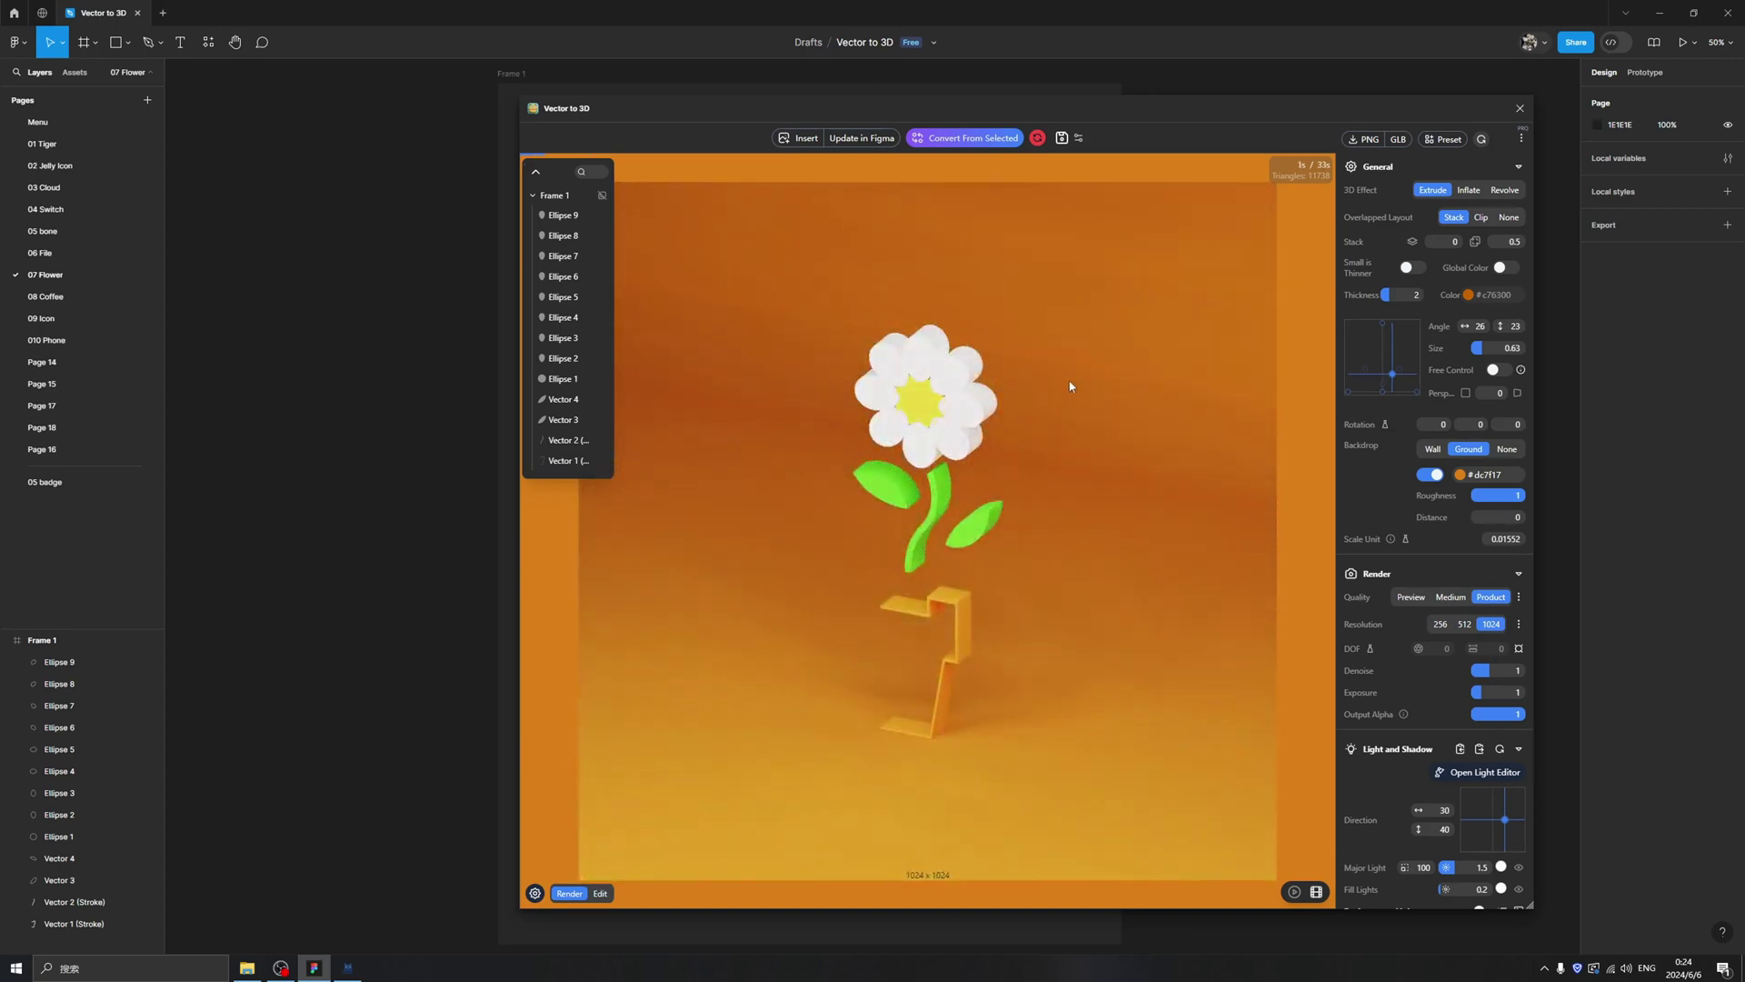
pyautogui.click(960, 625)
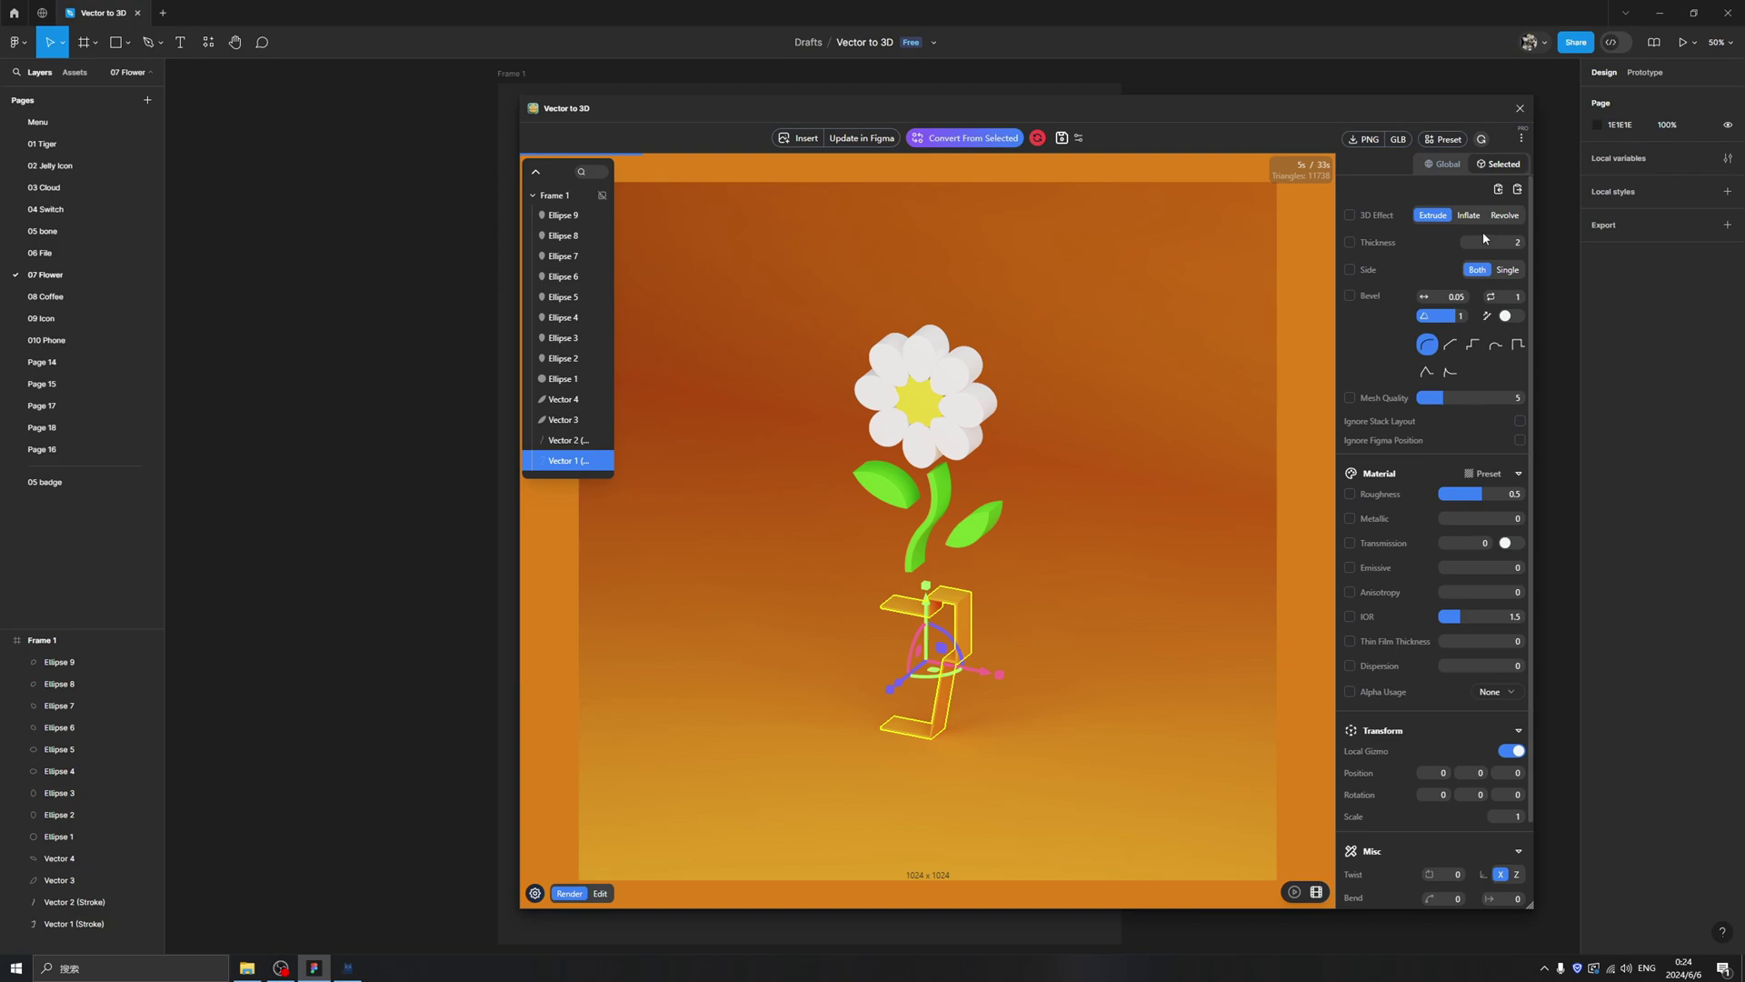
pyautogui.click(1505, 217)
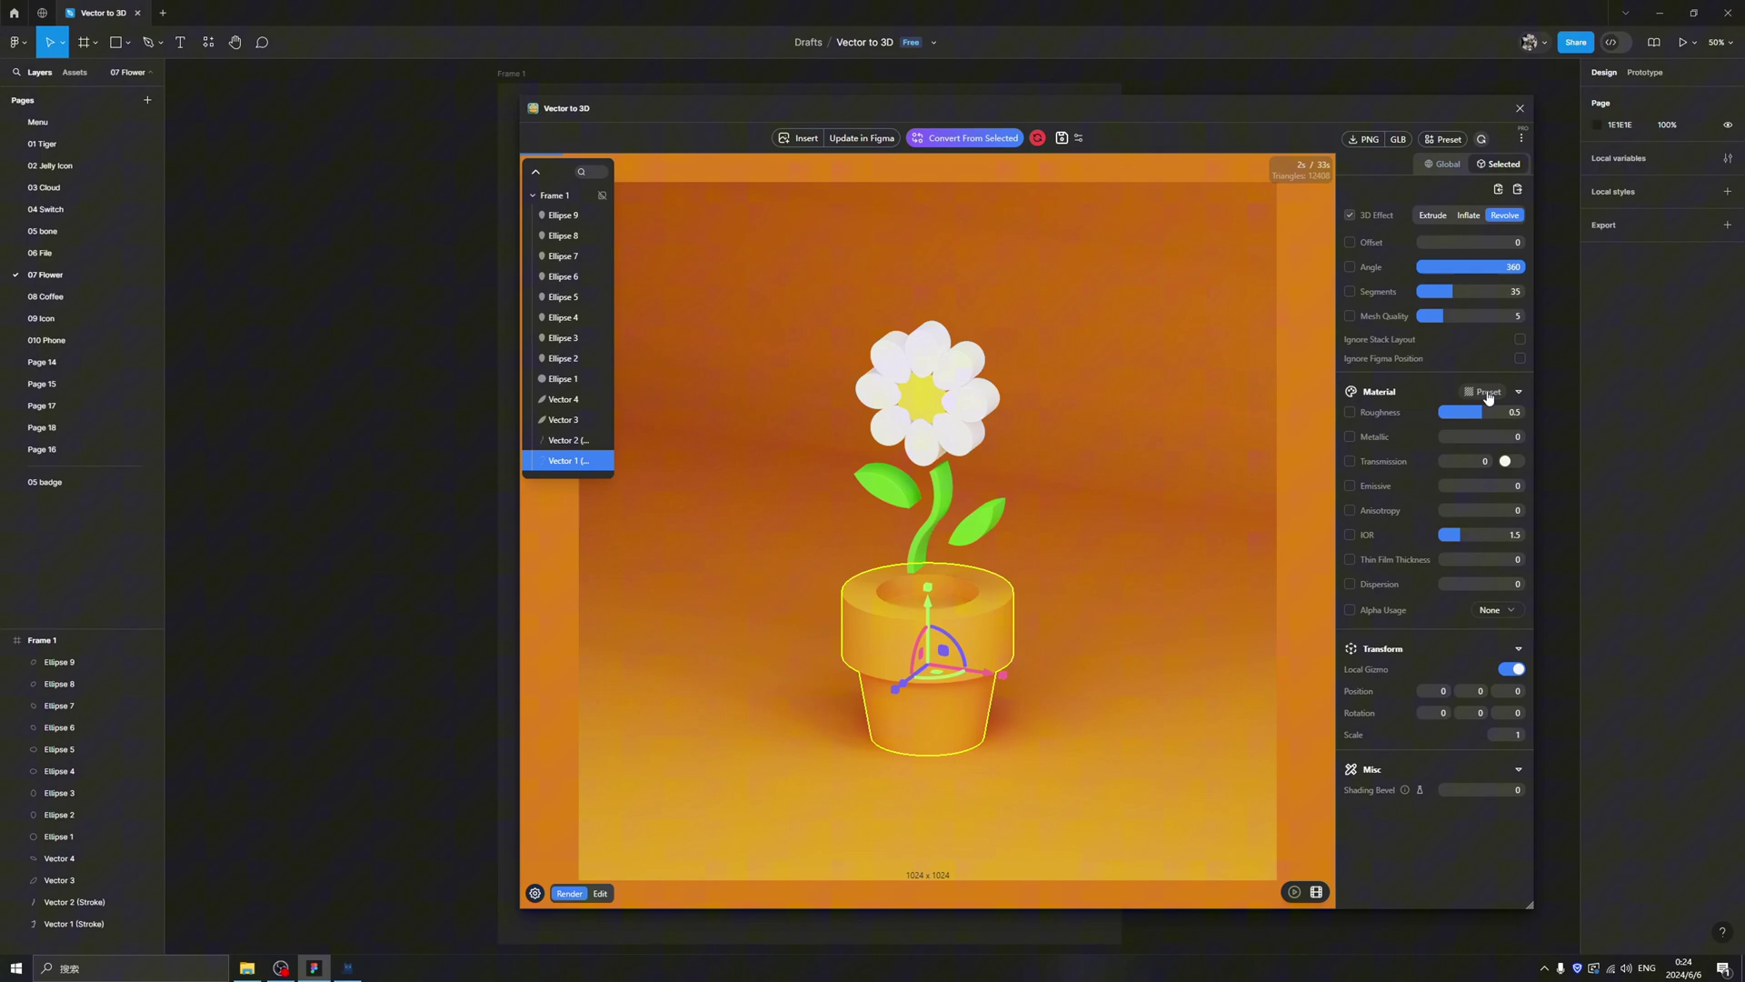
# Step: Try the Glossy Metal material preset on the pot and set its Metallic value to 0.29
pyautogui.click(1469, 398)
pyautogui.click(1400, 302)
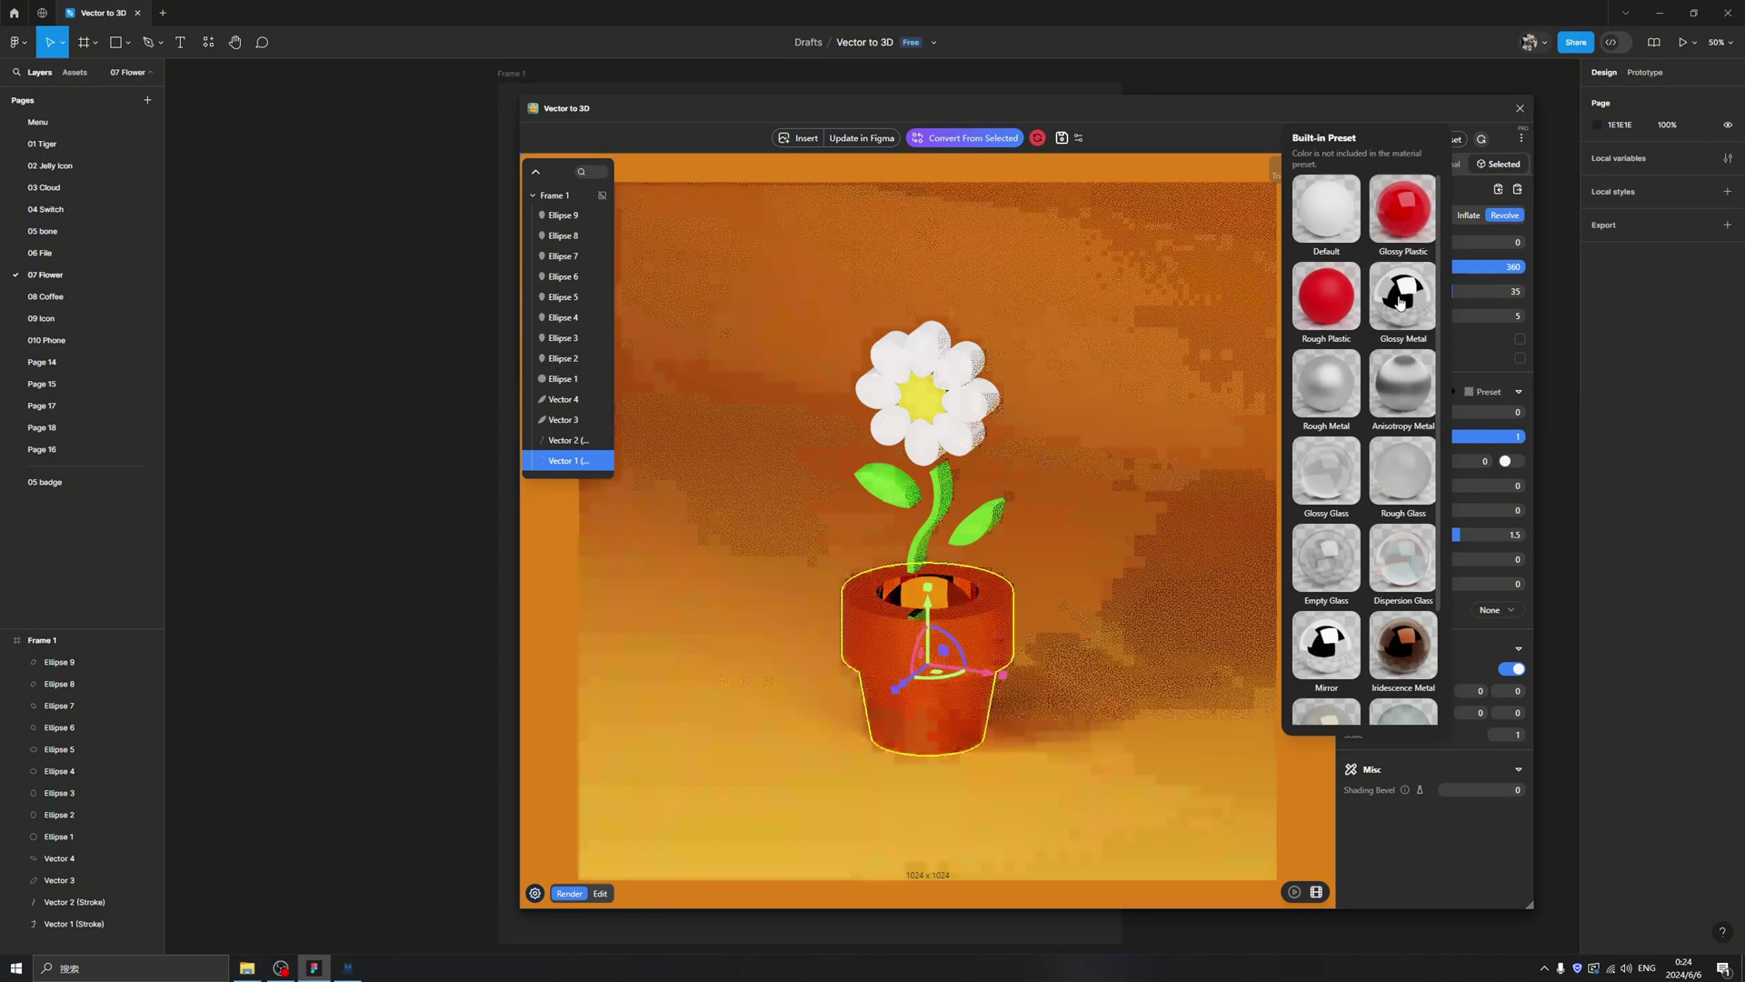
pyautogui.click(1073, 637)
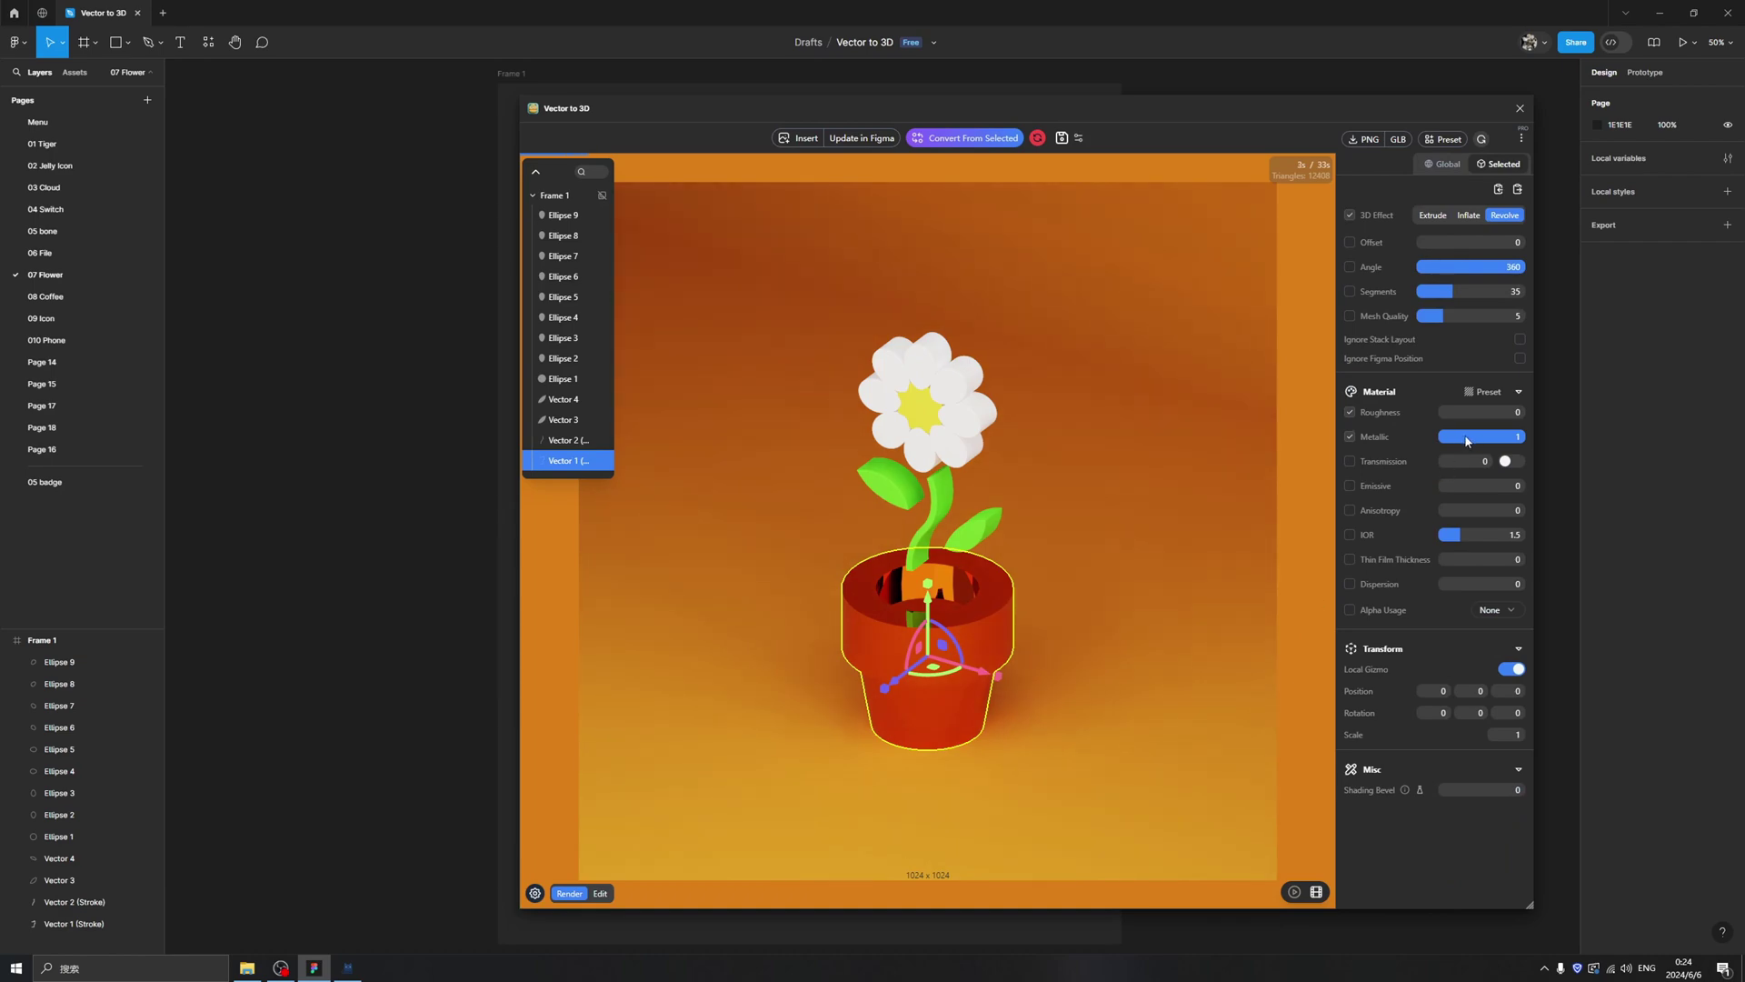
pyautogui.moveTo(1464, 445); pyautogui.dragTo(1373, 444)
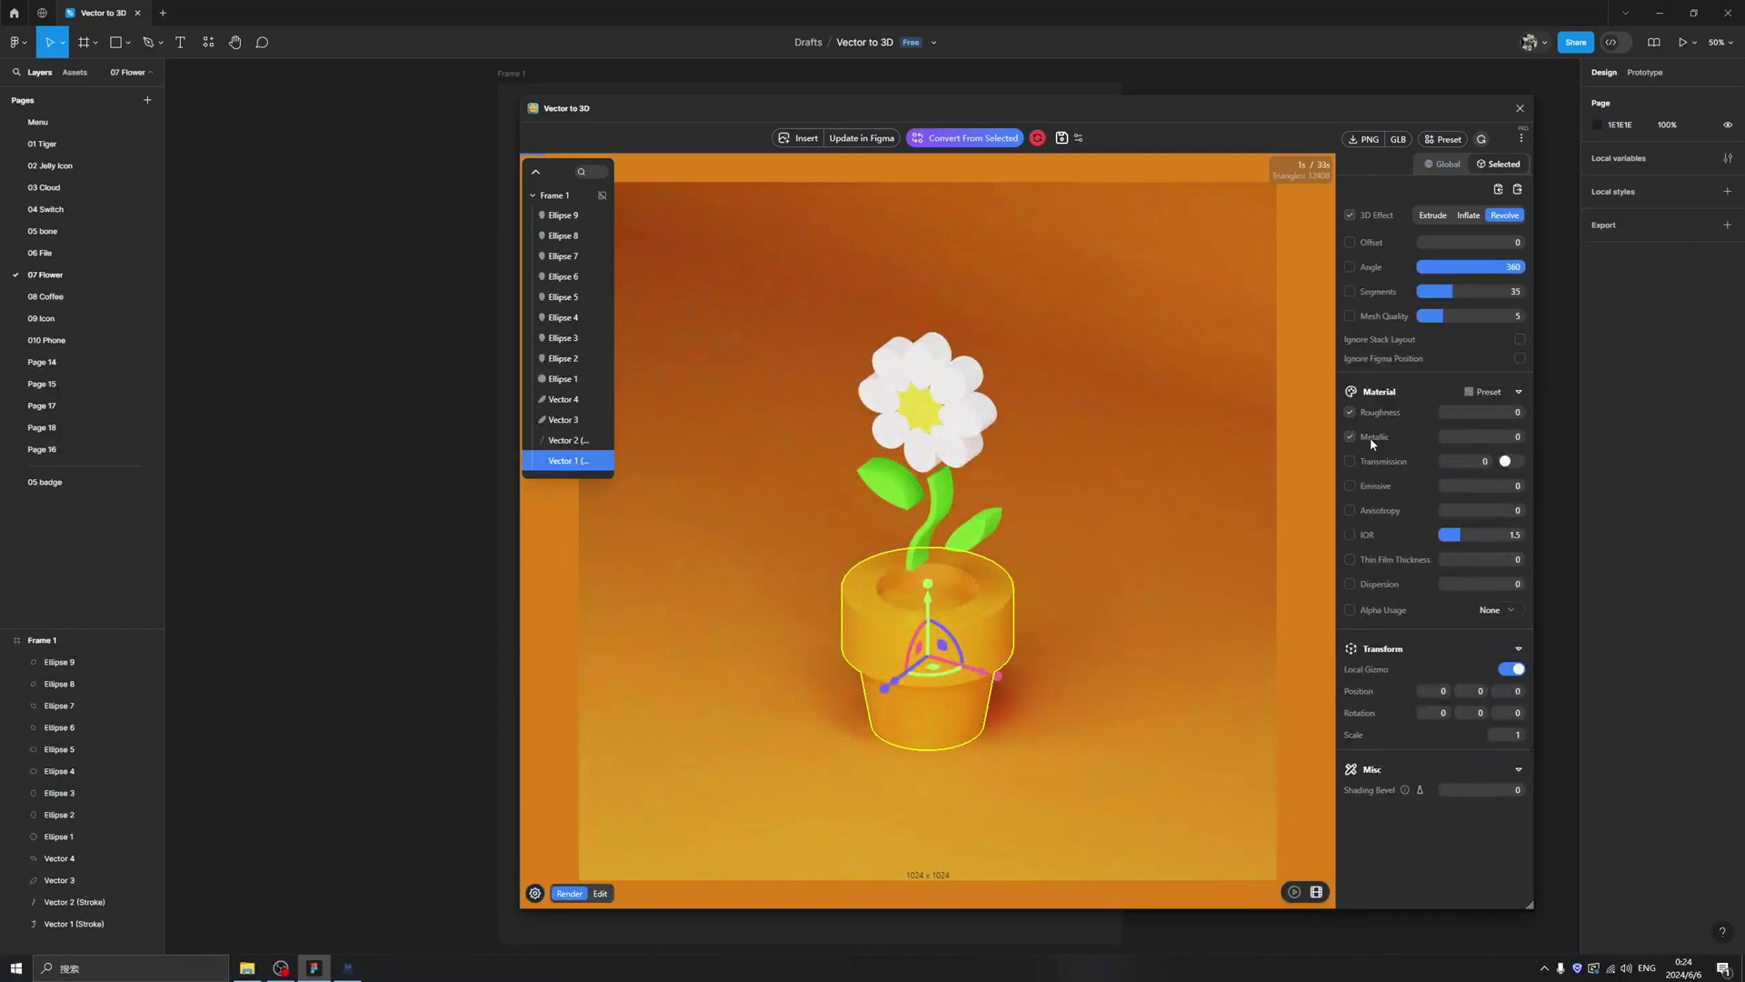
pyautogui.moveTo(1407, 439); pyautogui.dragTo(1417, 441)
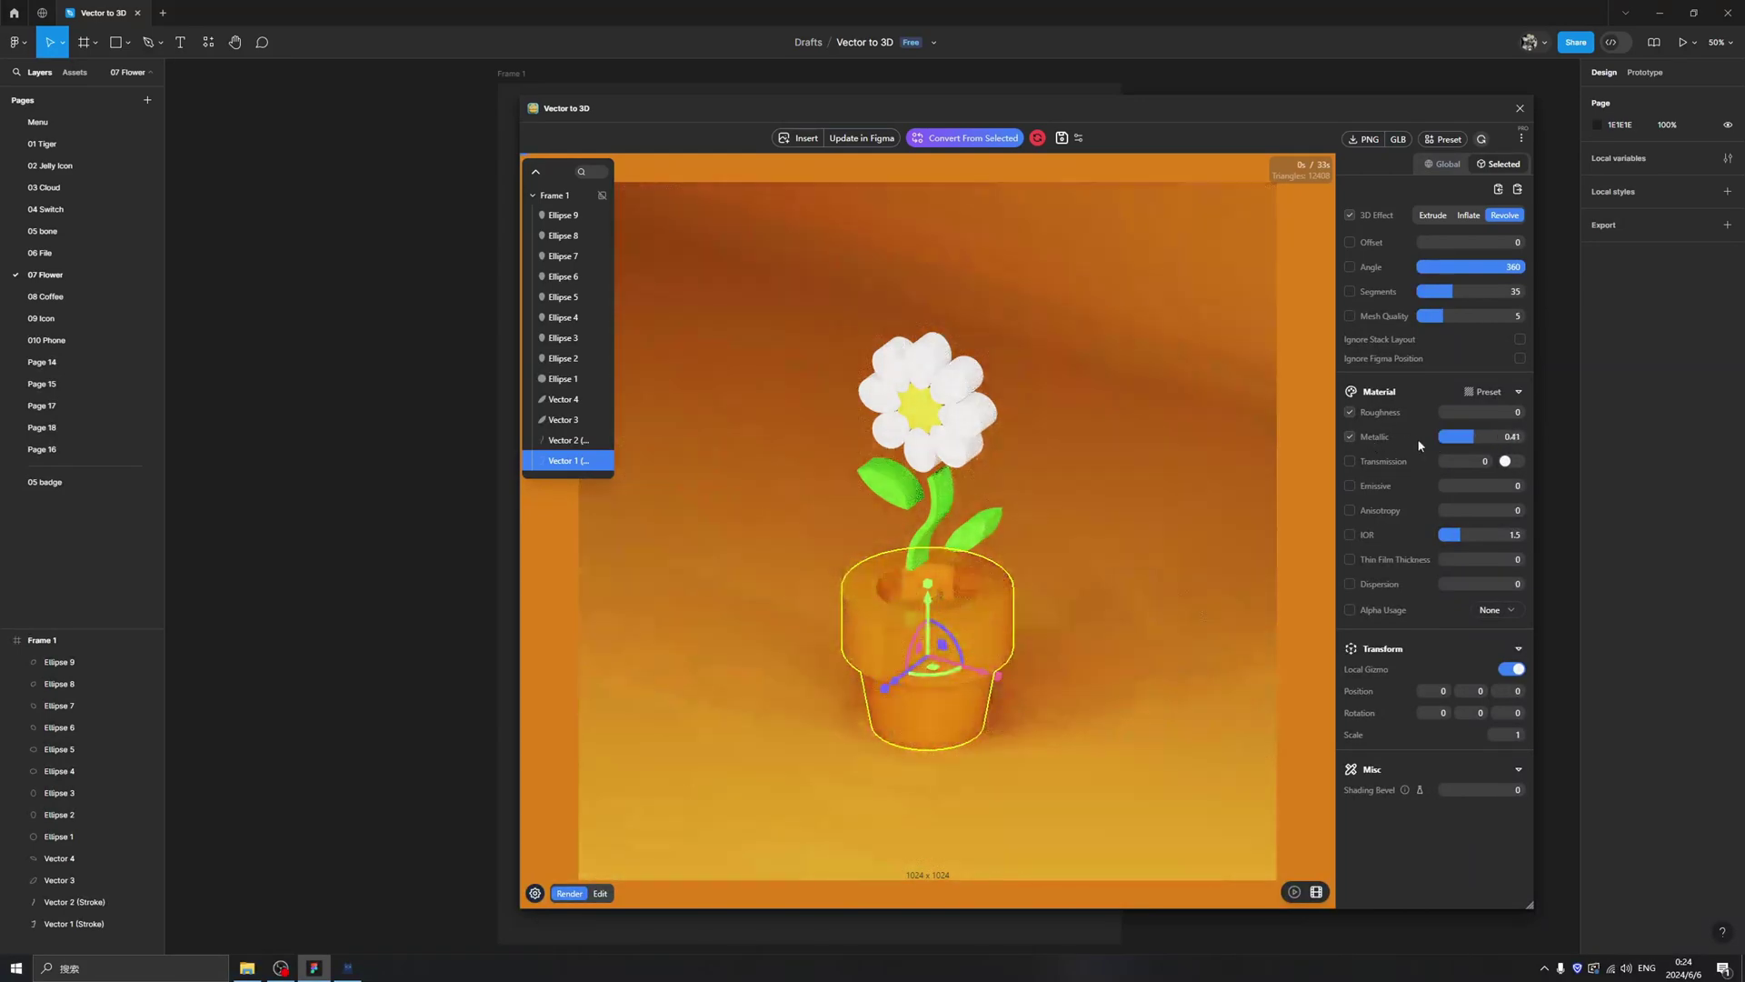
pyautogui.click(1464, 438)
# Step: Apply the Glossy Plastic material preset to the pot
pyautogui.click(1498, 391)
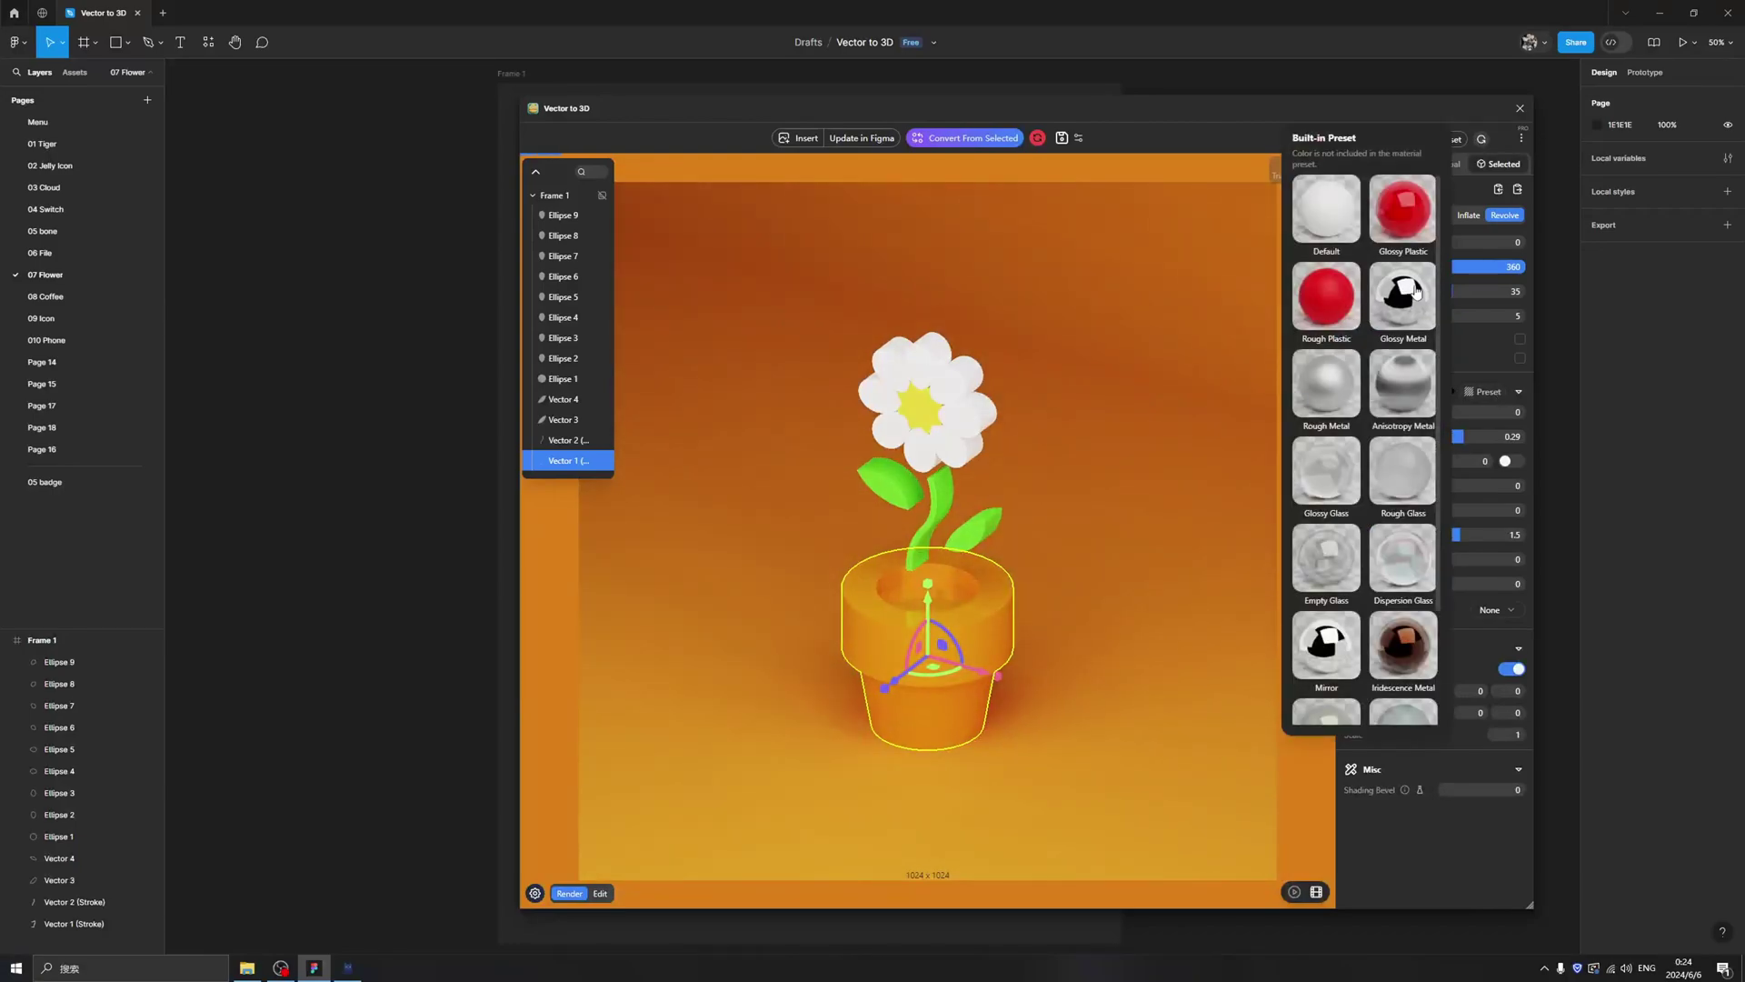
pyautogui.click(1404, 231)
pyautogui.moveTo(1078, 682); pyautogui.dragTo(1106, 629)
pyautogui.click(1083, 635)
# Step: Set the flower stem's 3D effect to Inflate and lower it into the pot, to a Y position of -2.96
pyautogui.click(941, 495)
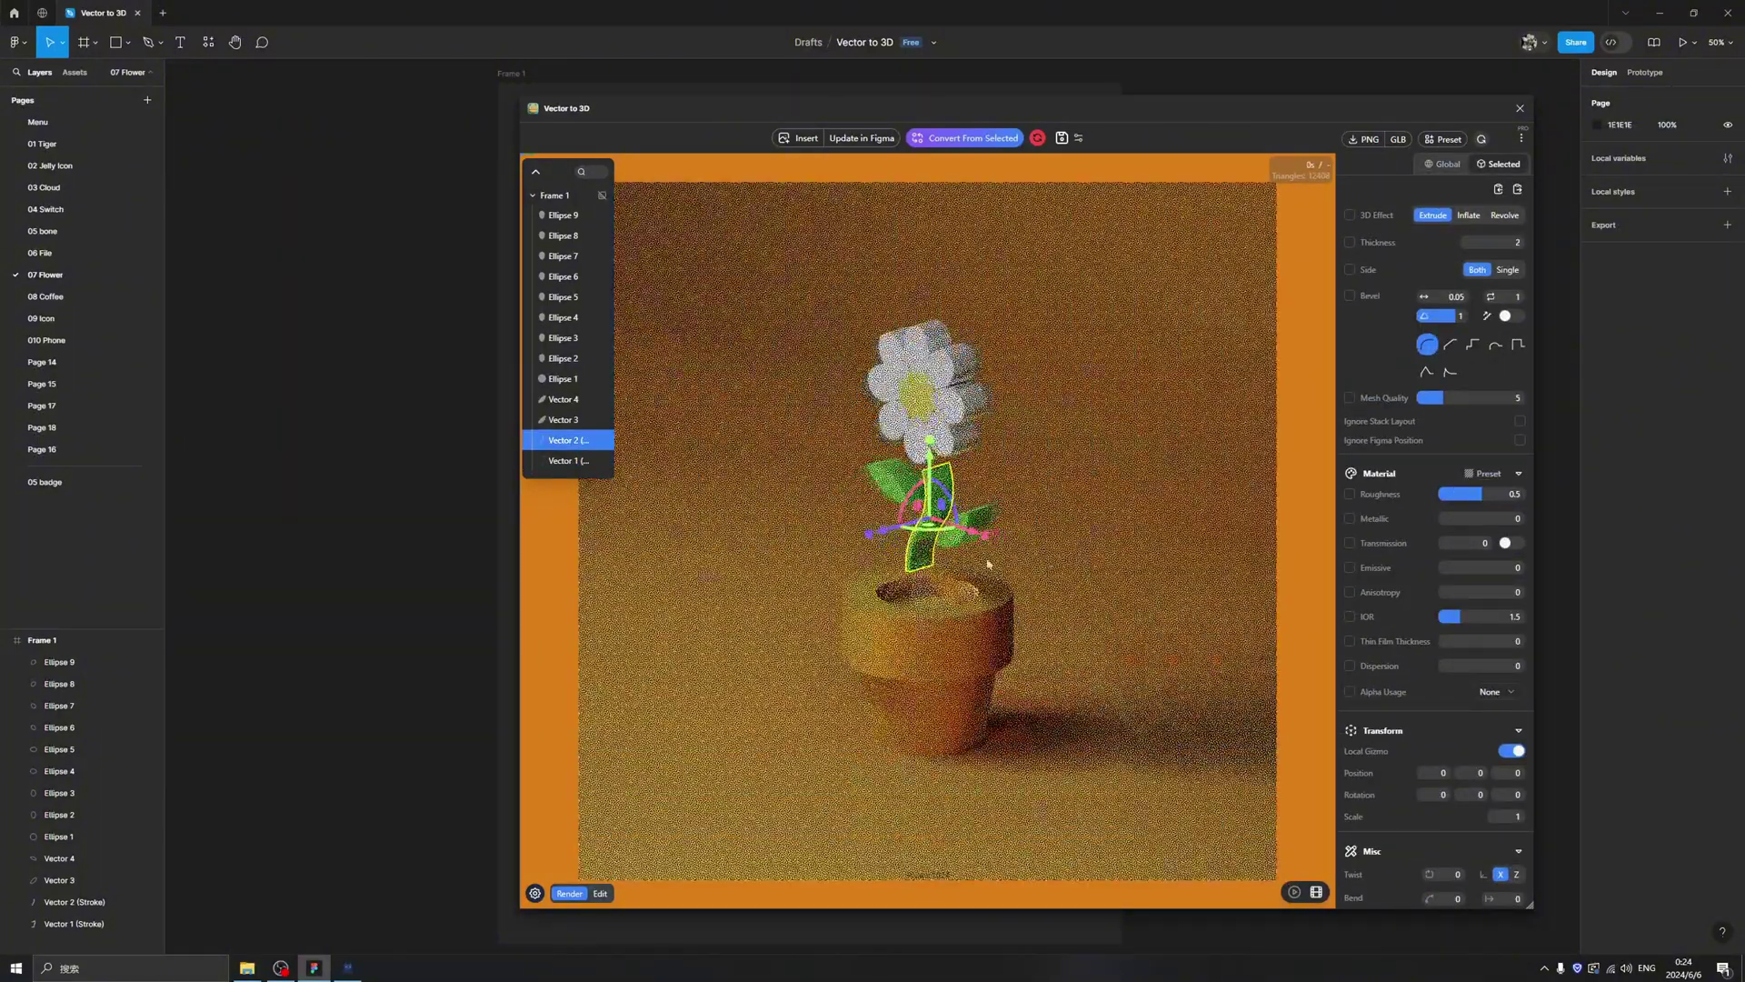
pyautogui.click(1470, 216)
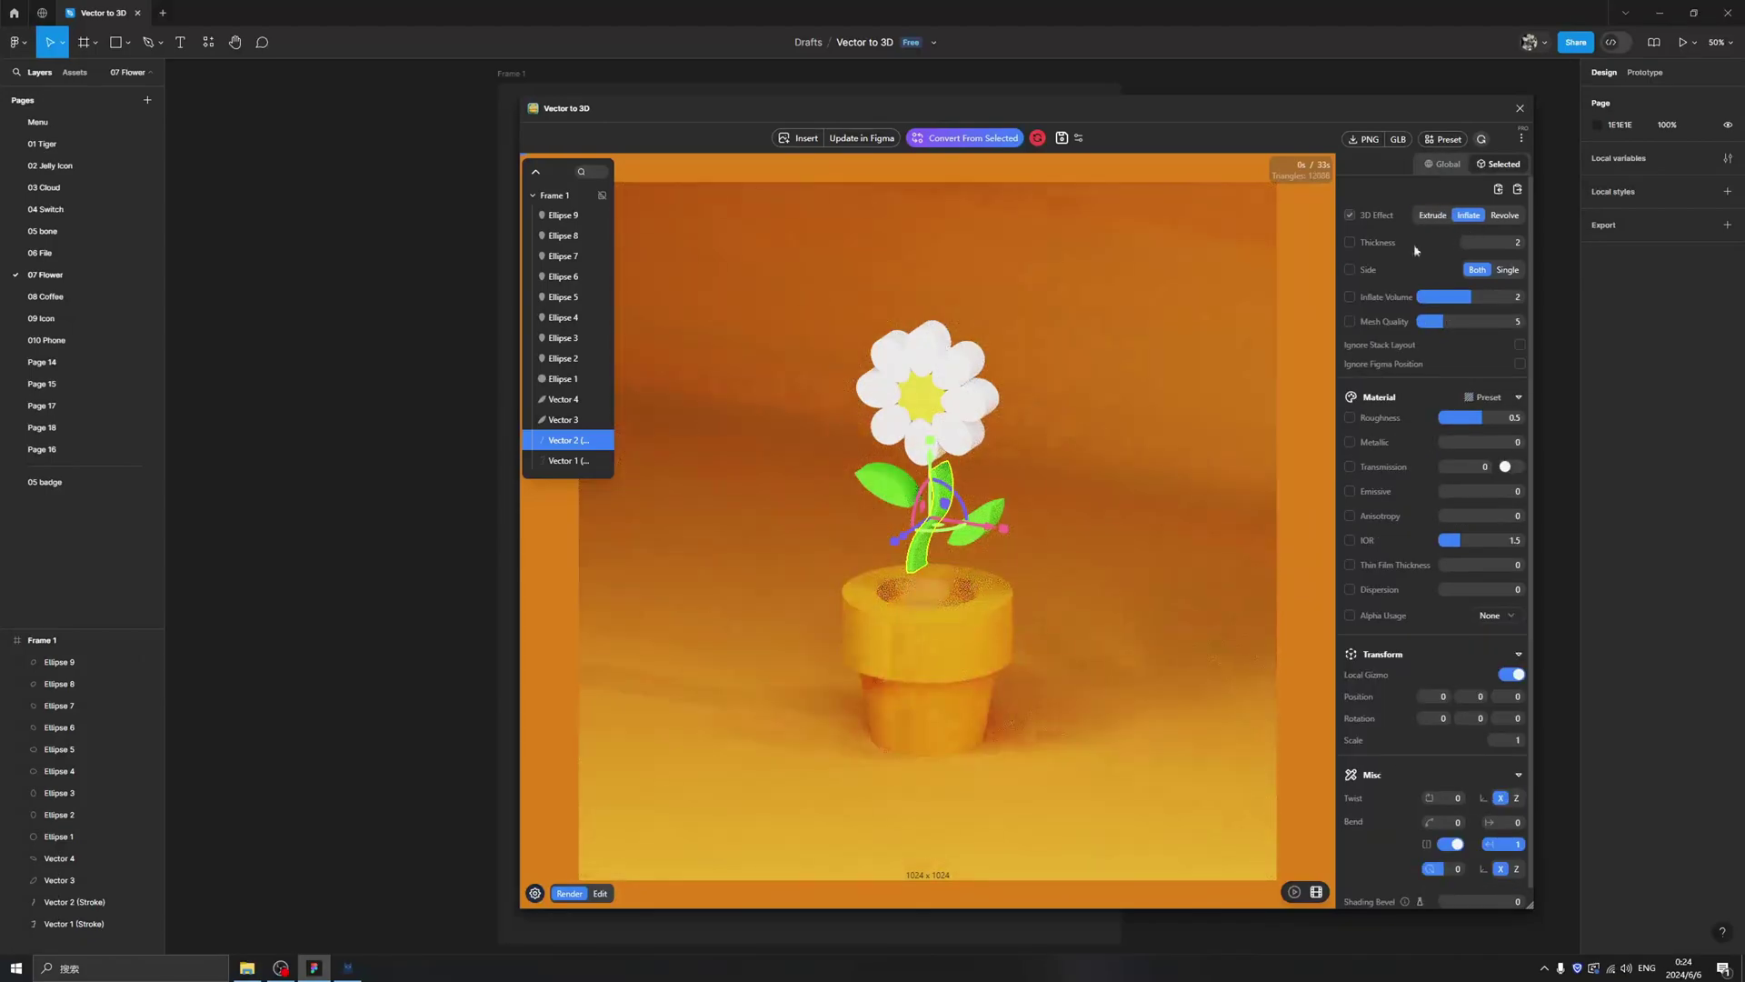
pyautogui.moveTo(931, 456); pyautogui.dragTo(931, 483)
pyautogui.moveTo(995, 725); pyautogui.dragTo(952, 729)
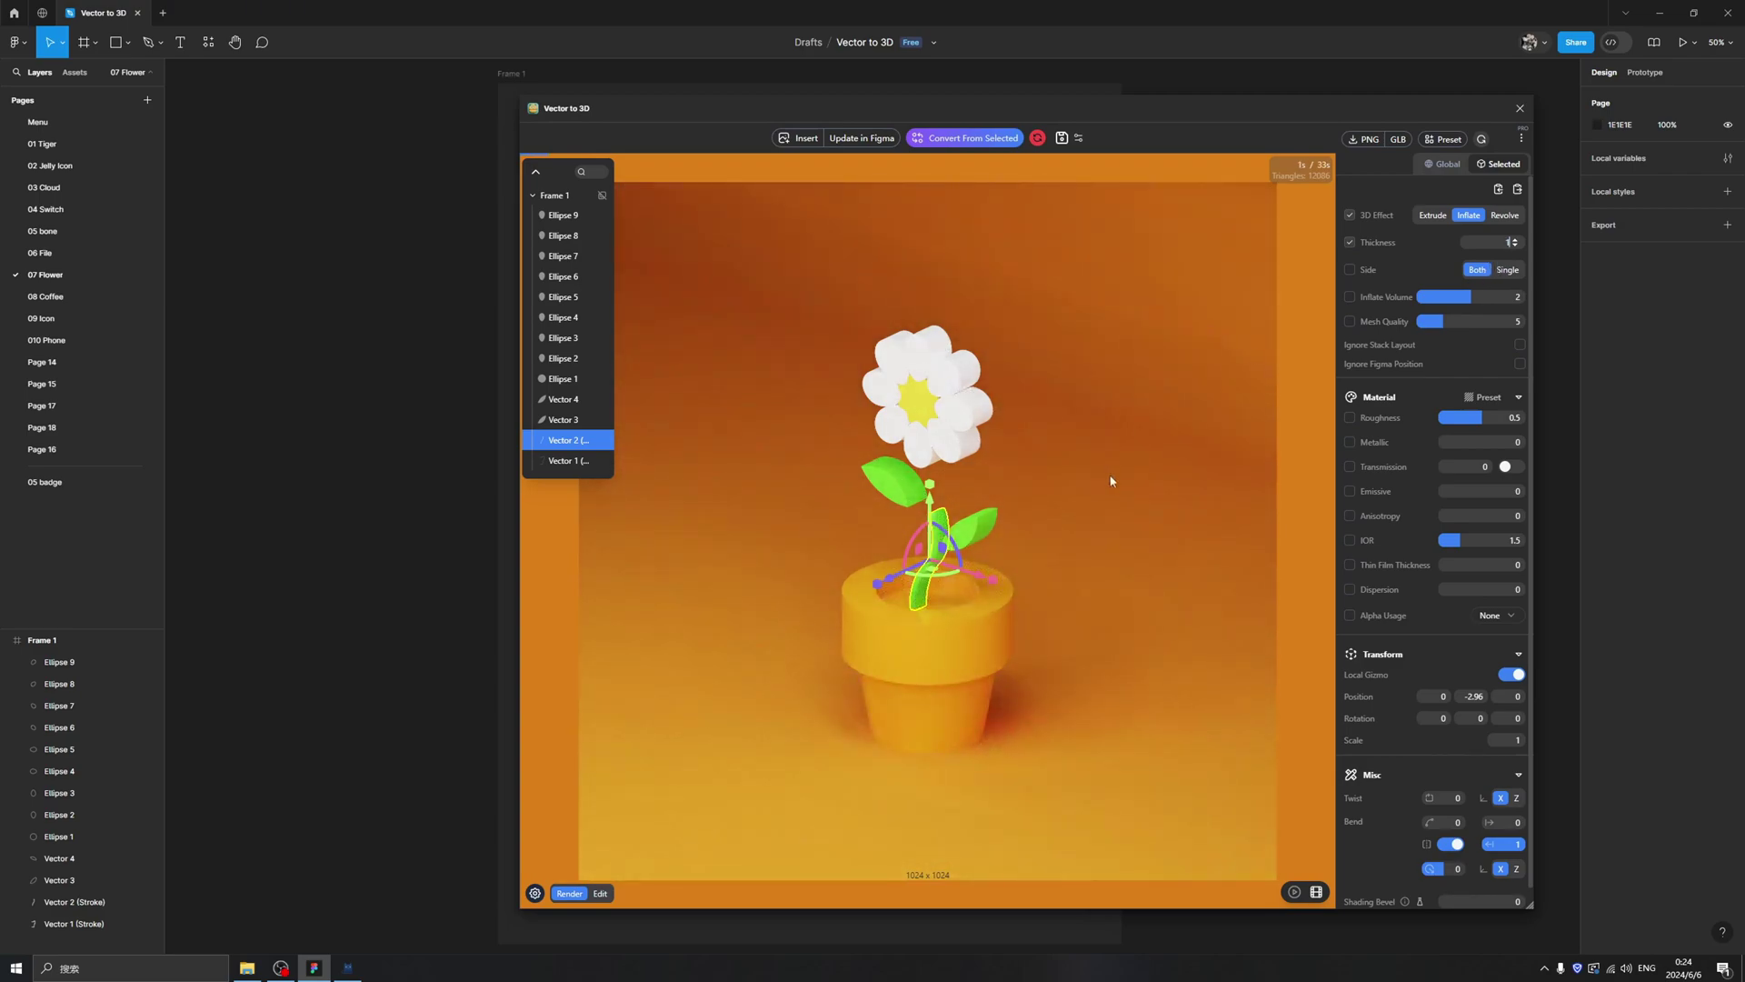
pyautogui.click(1042, 648)
# Step: Set the thickness of both green leaves to 0.5
pyautogui.click(987, 536)
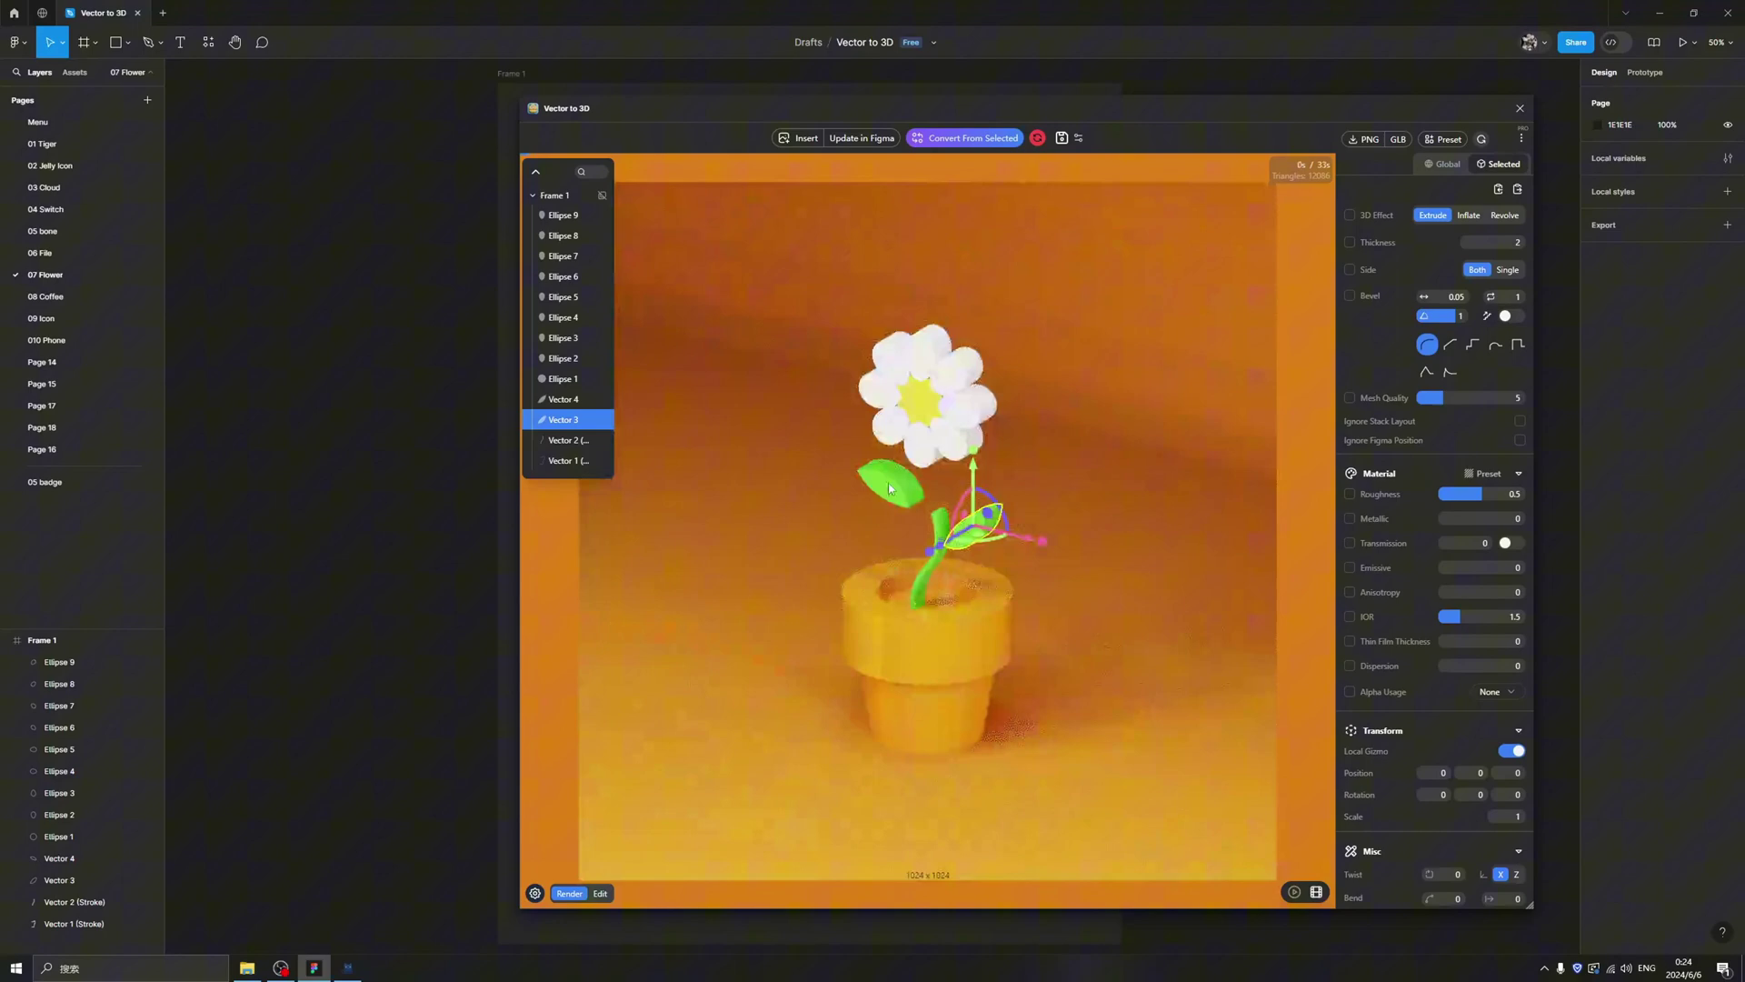
pyautogui.keyDown('shift'); pyautogui.click(892, 487); pyautogui.keyUp('shift')
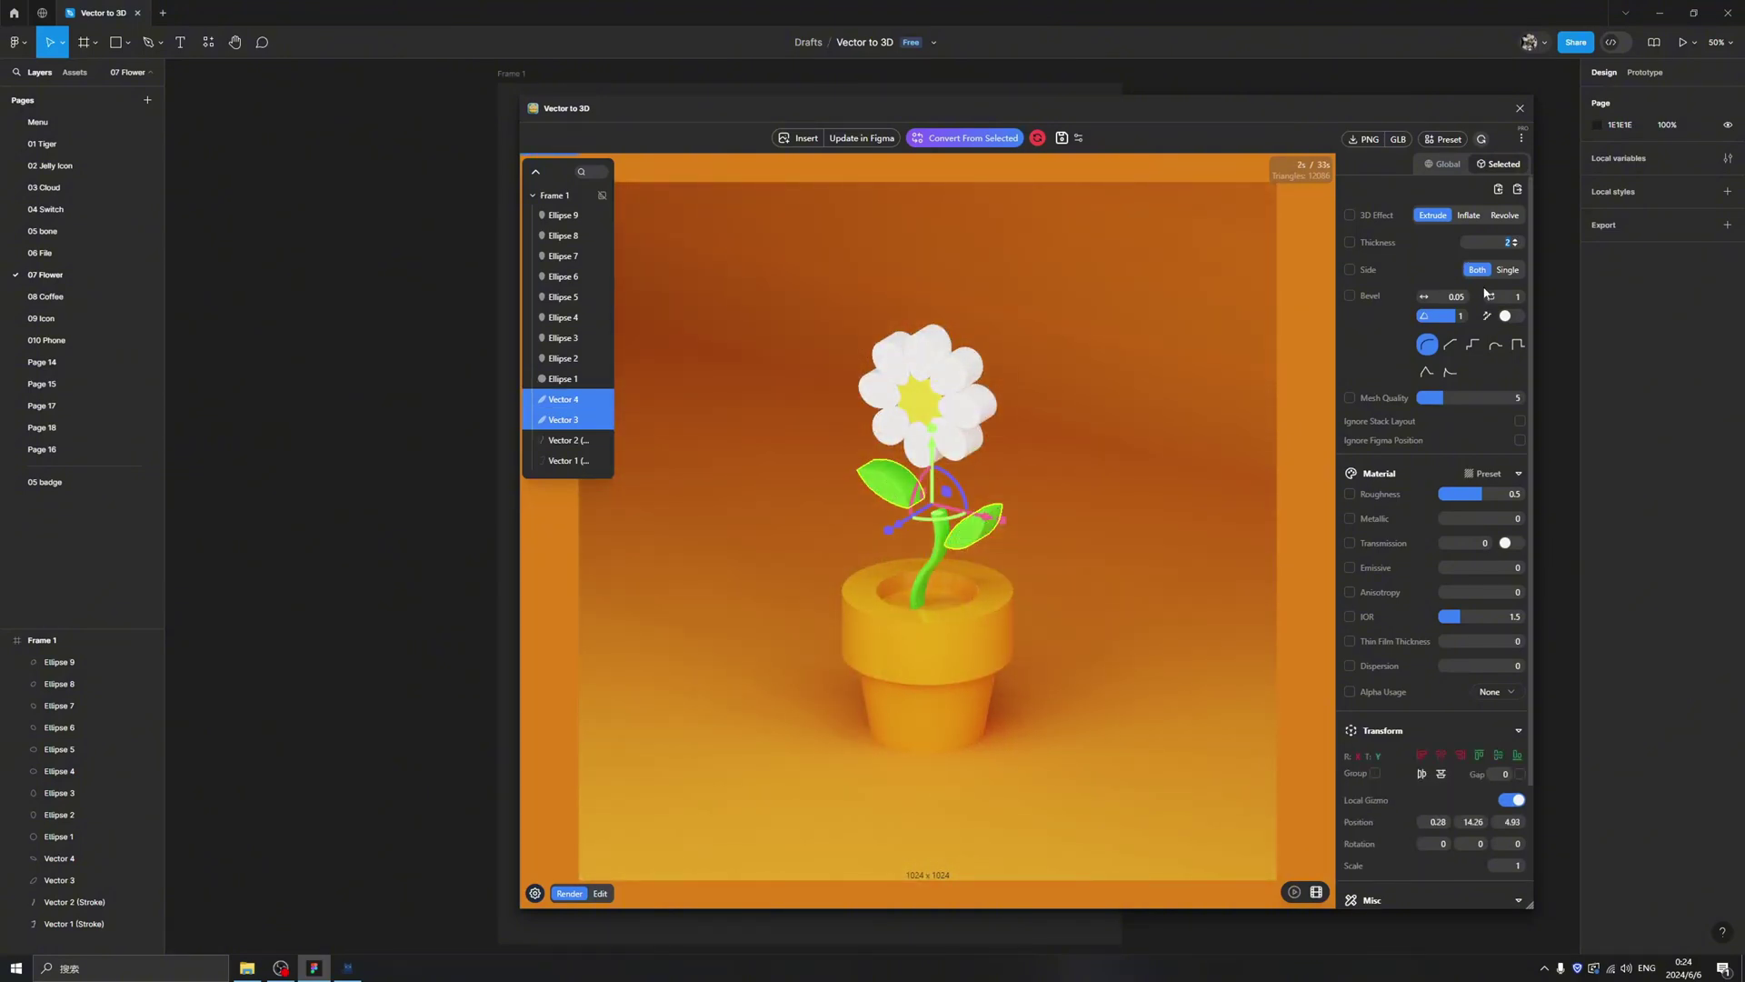
pyautogui.press('BackSpace')
pyautogui.write('.')
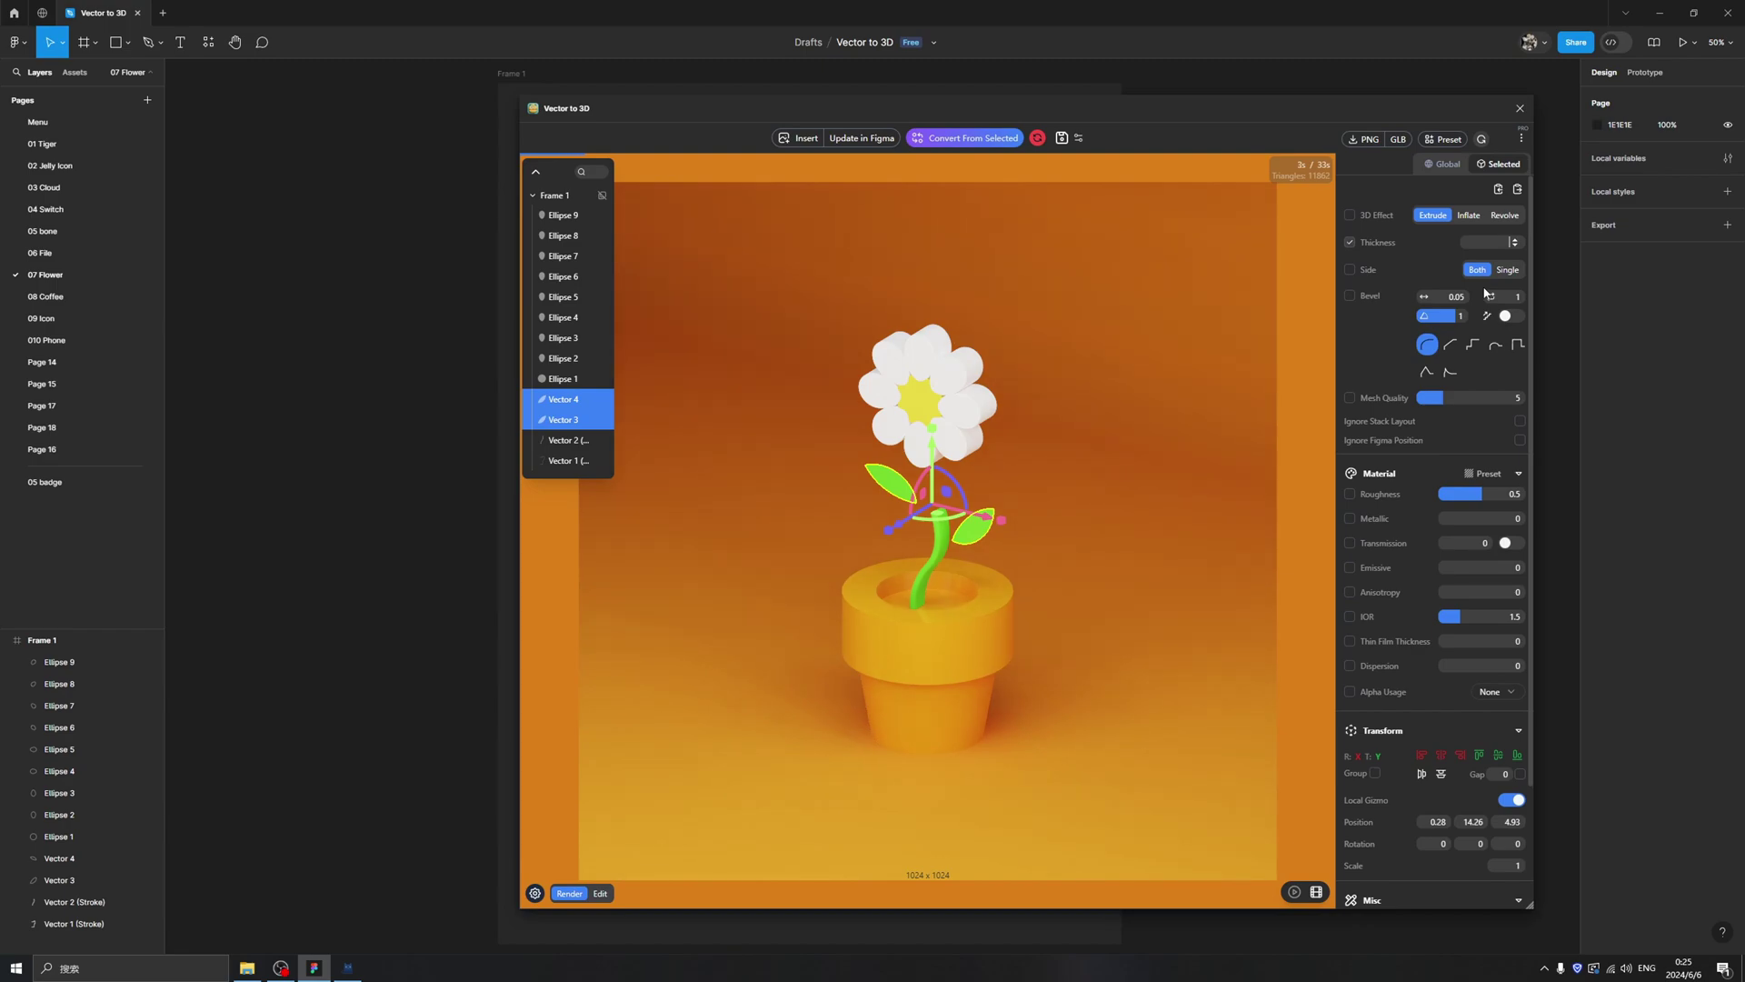
pyautogui.write('5')
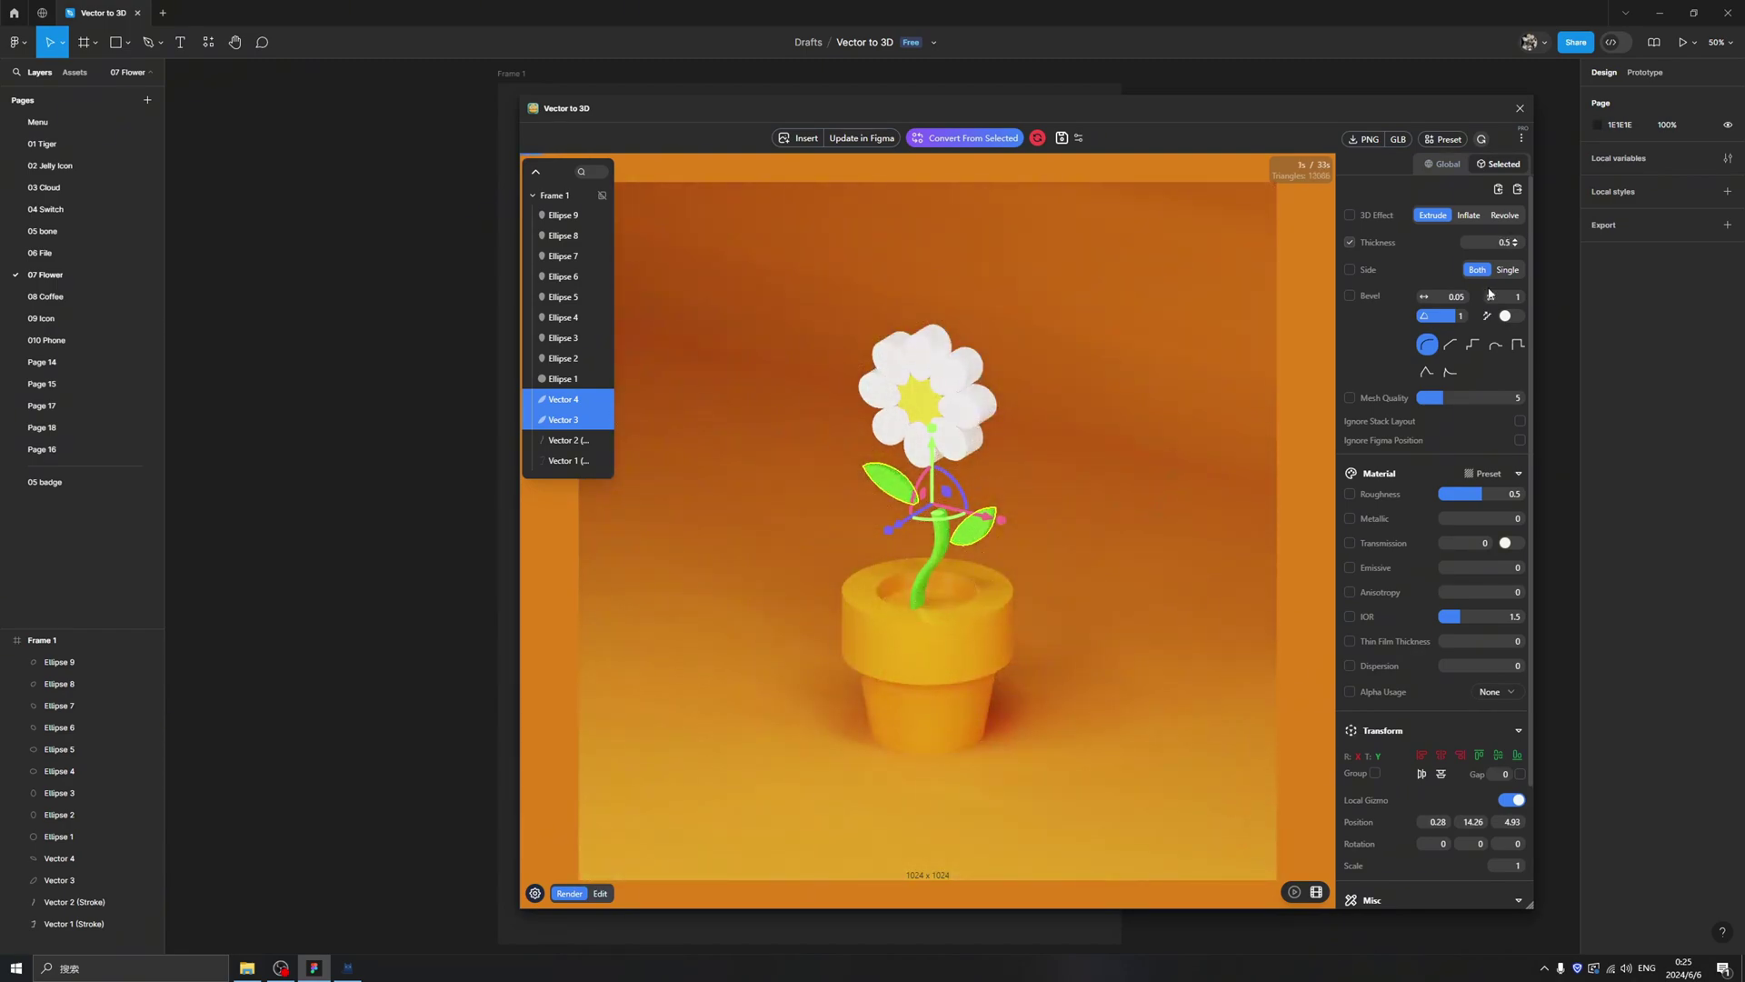
# Step: Rotate the right leaf to -22 degrees about Z and move it to X -0.46, Y -1.13 so it meets the stem
pyautogui.click(1020, 536)
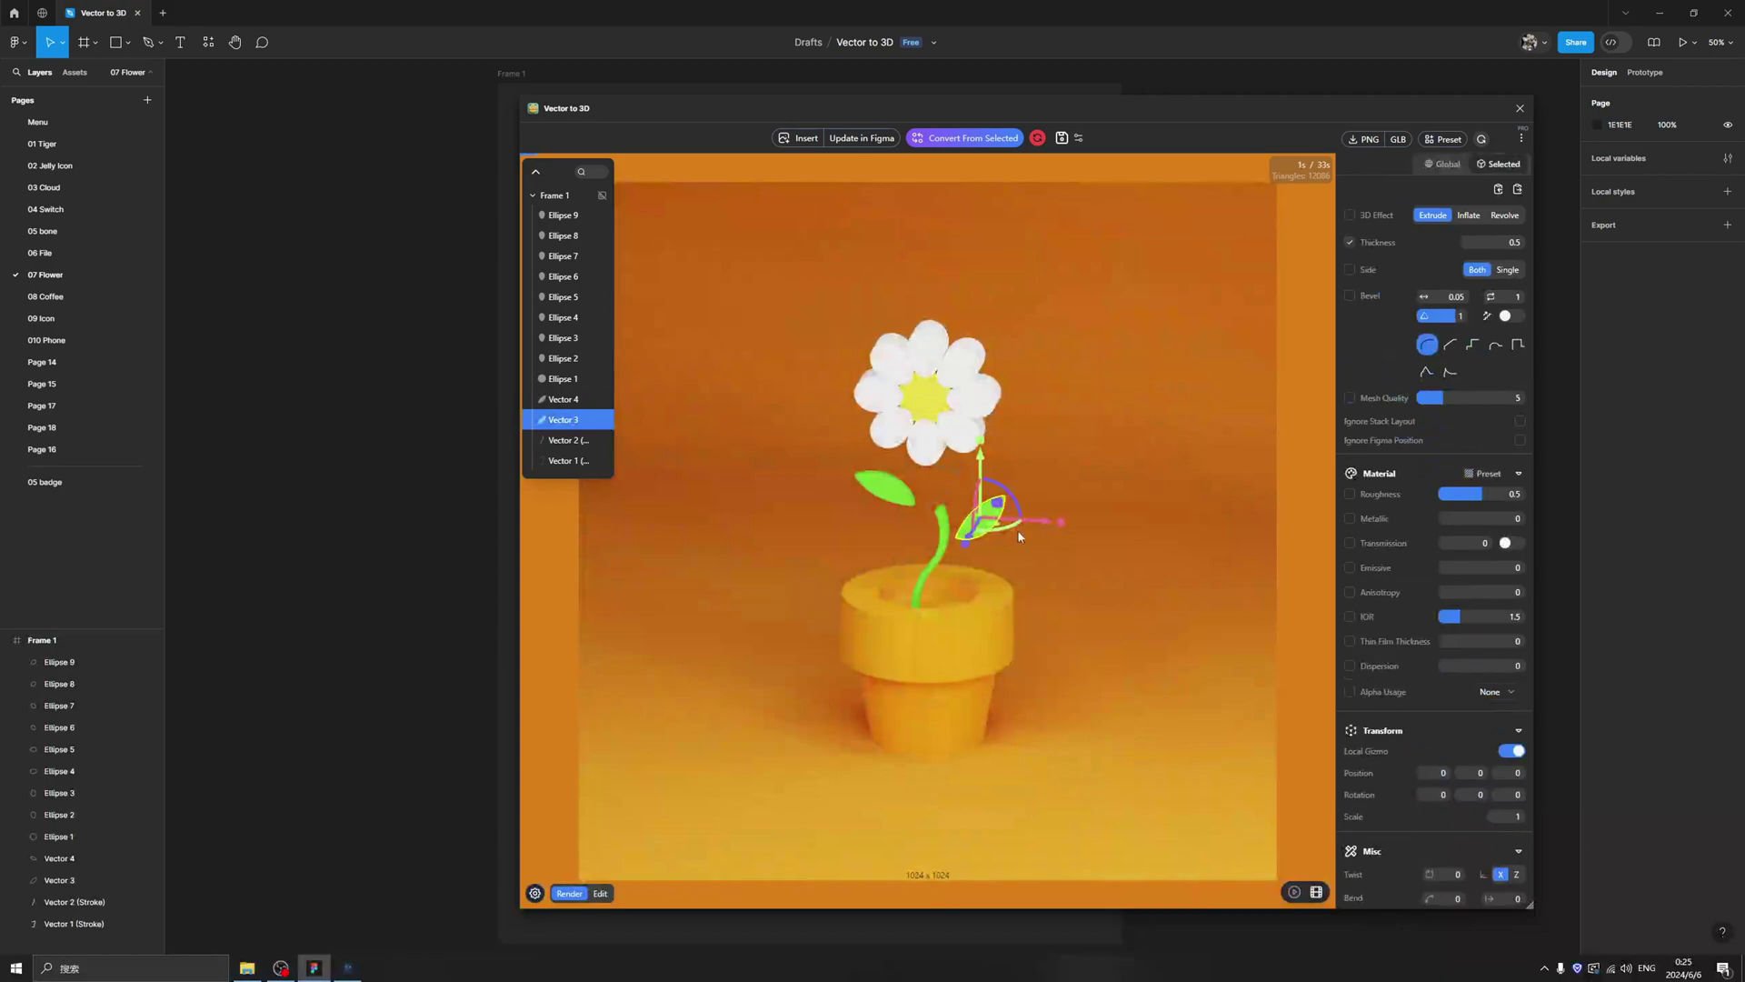
pyautogui.moveTo(1014, 503); pyautogui.dragTo(995, 526)
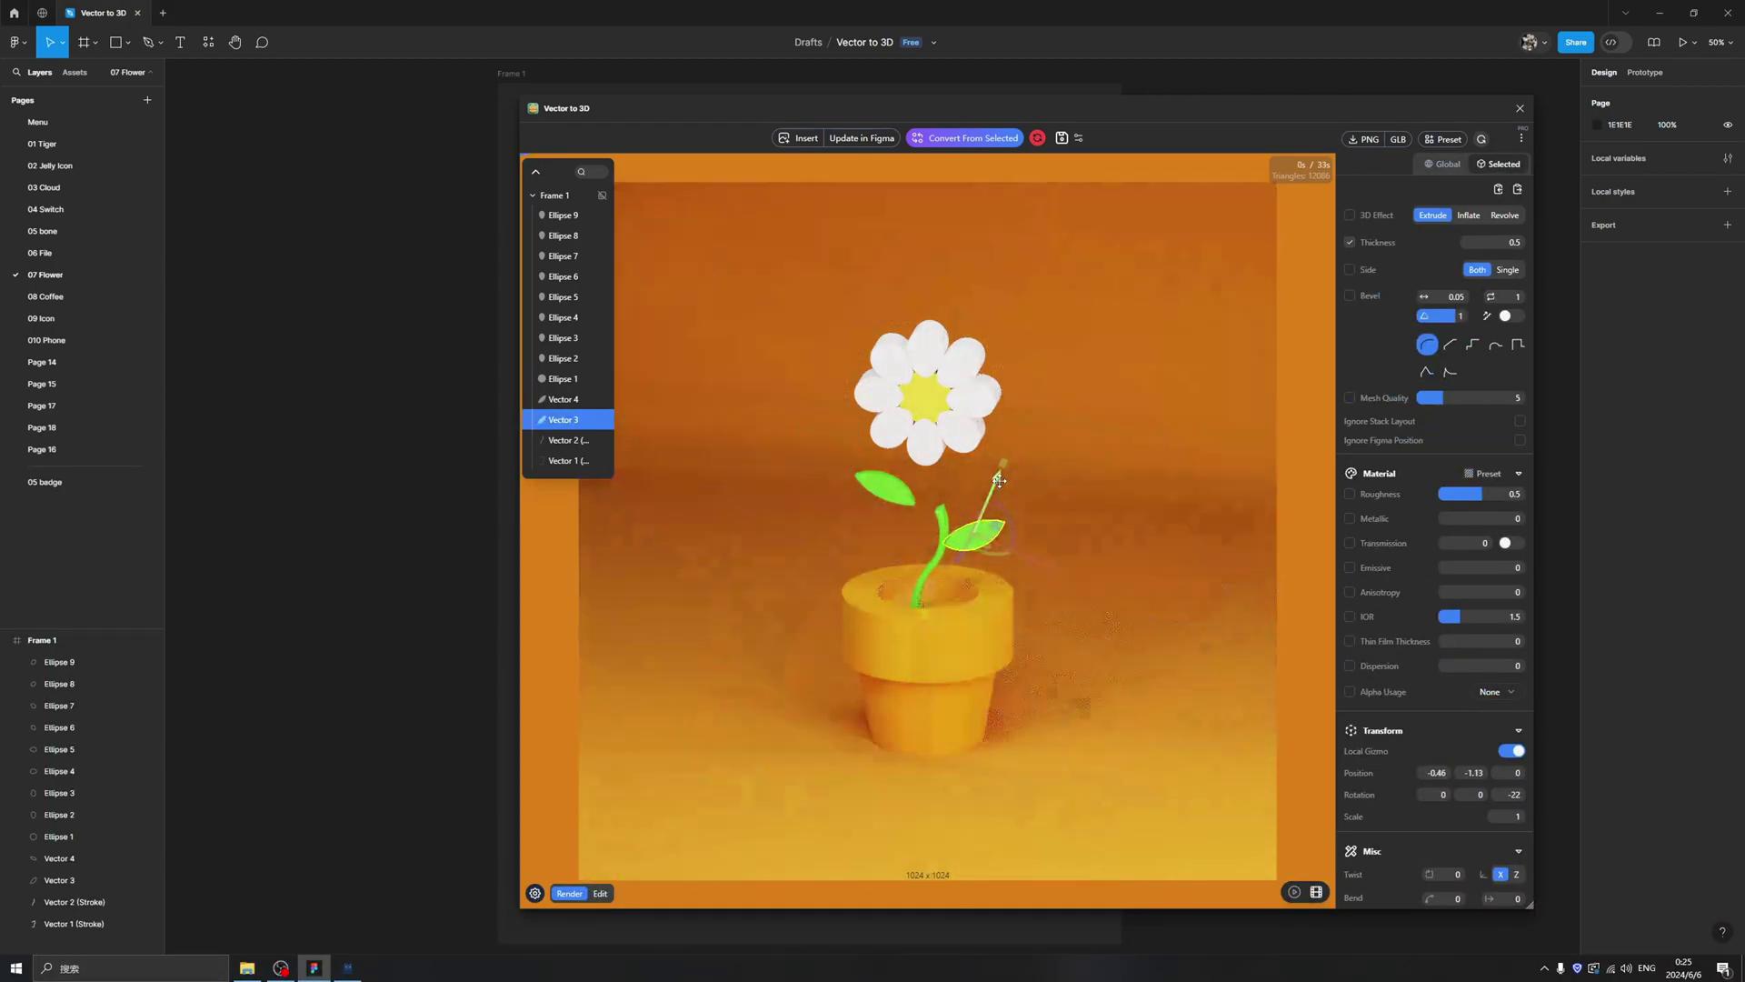
pyautogui.click(1124, 544)
# Step: Move the left leaf down and inward so it attaches to the stem opposite the right leaf
pyautogui.click(884, 486)
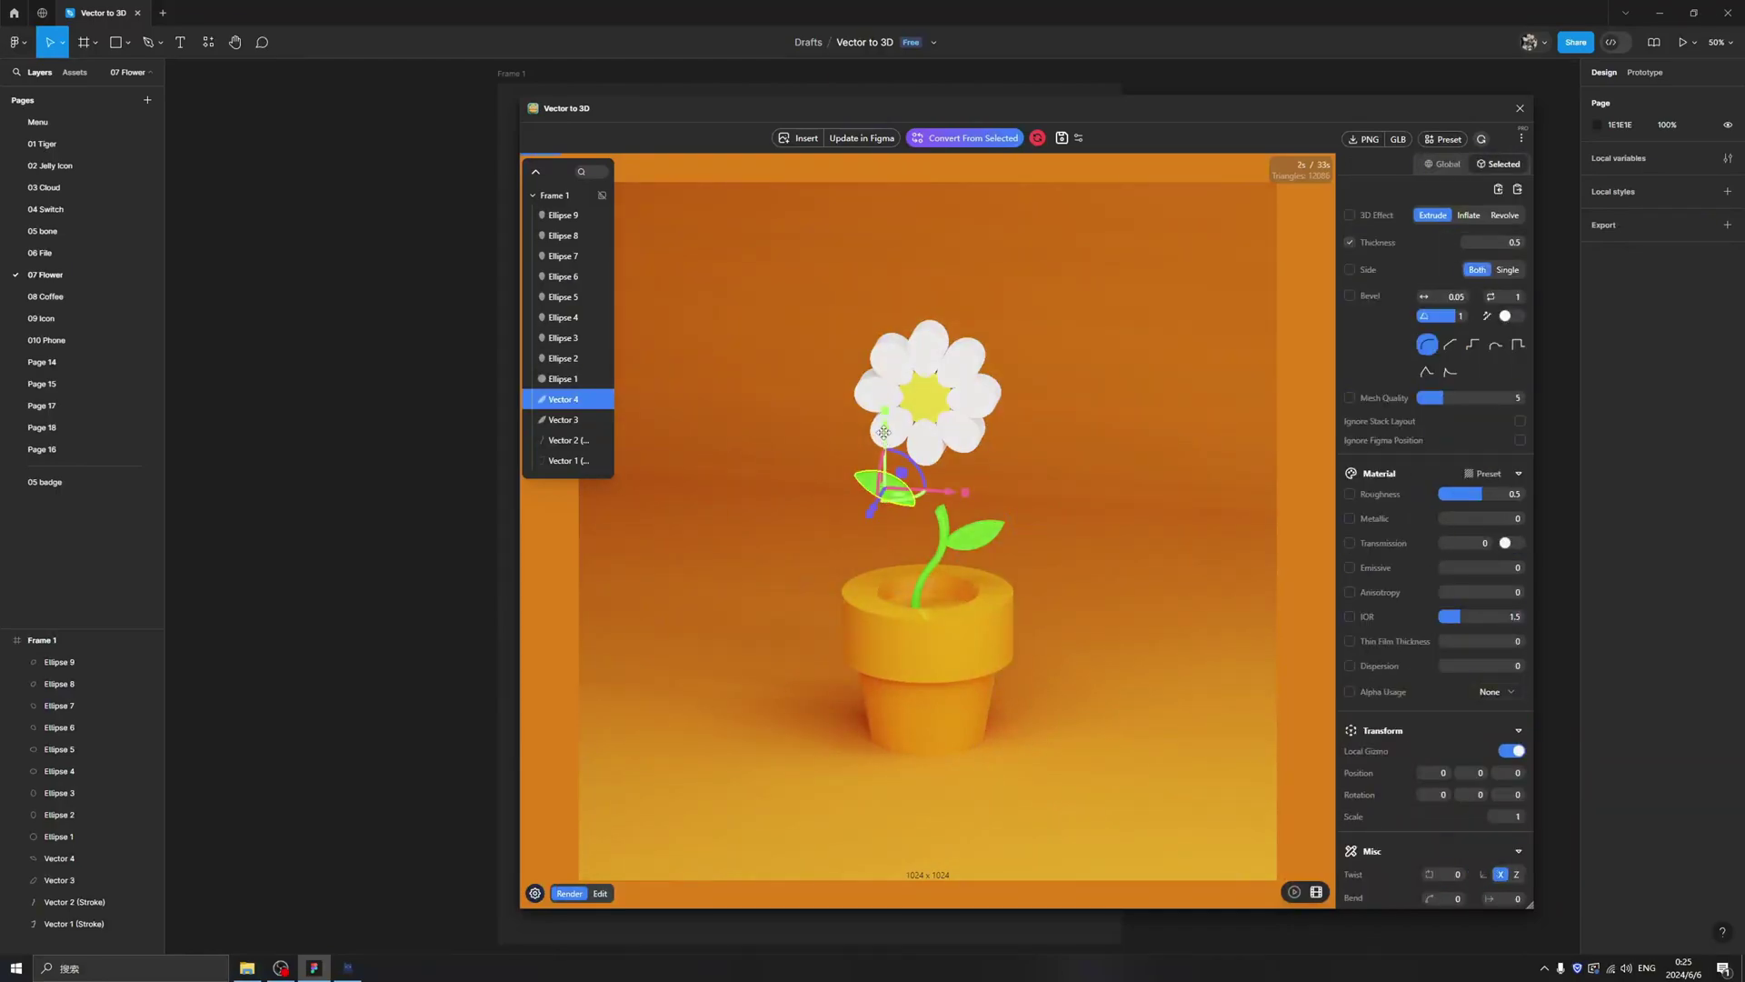
pyautogui.moveTo(886, 469); pyautogui.dragTo(974, 533)
pyautogui.click(1075, 516)
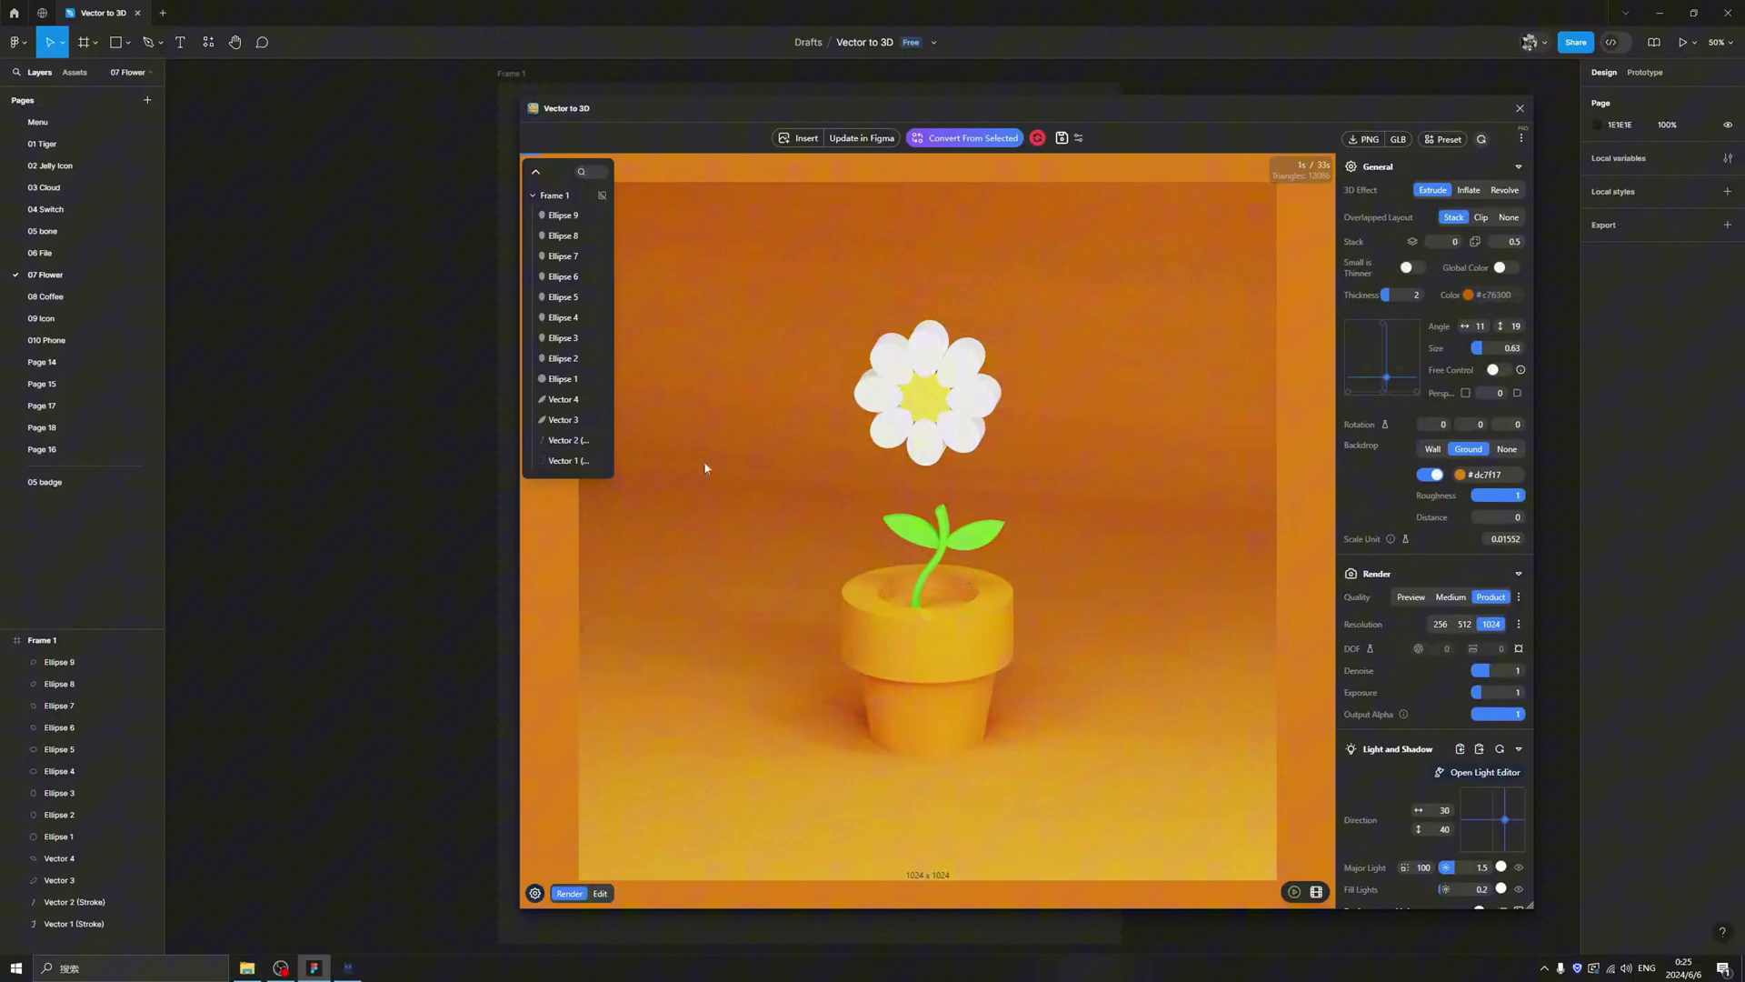
# Step: Try the Glossy Plastic material preset on both leaves and the stem together
pyautogui.click(912, 533)
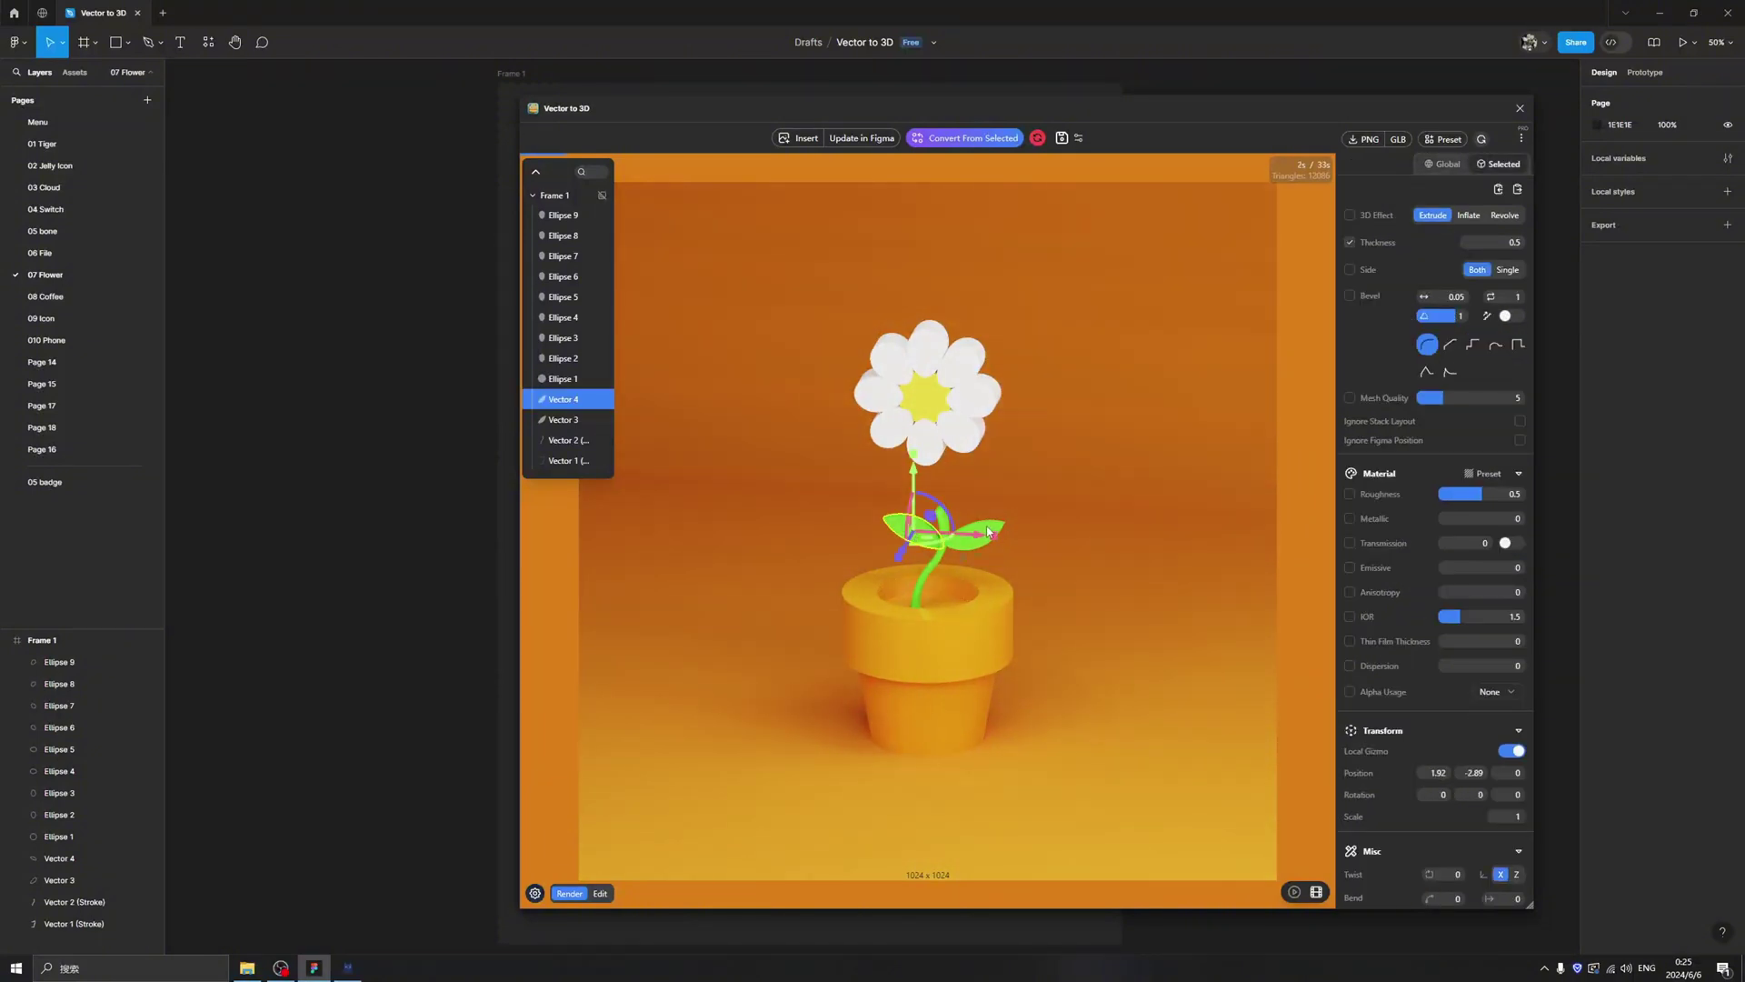
pyautogui.keyDown('shift'); pyautogui.click(925, 579); pyautogui.keyUp('shift')
pyautogui.click(1484, 473)
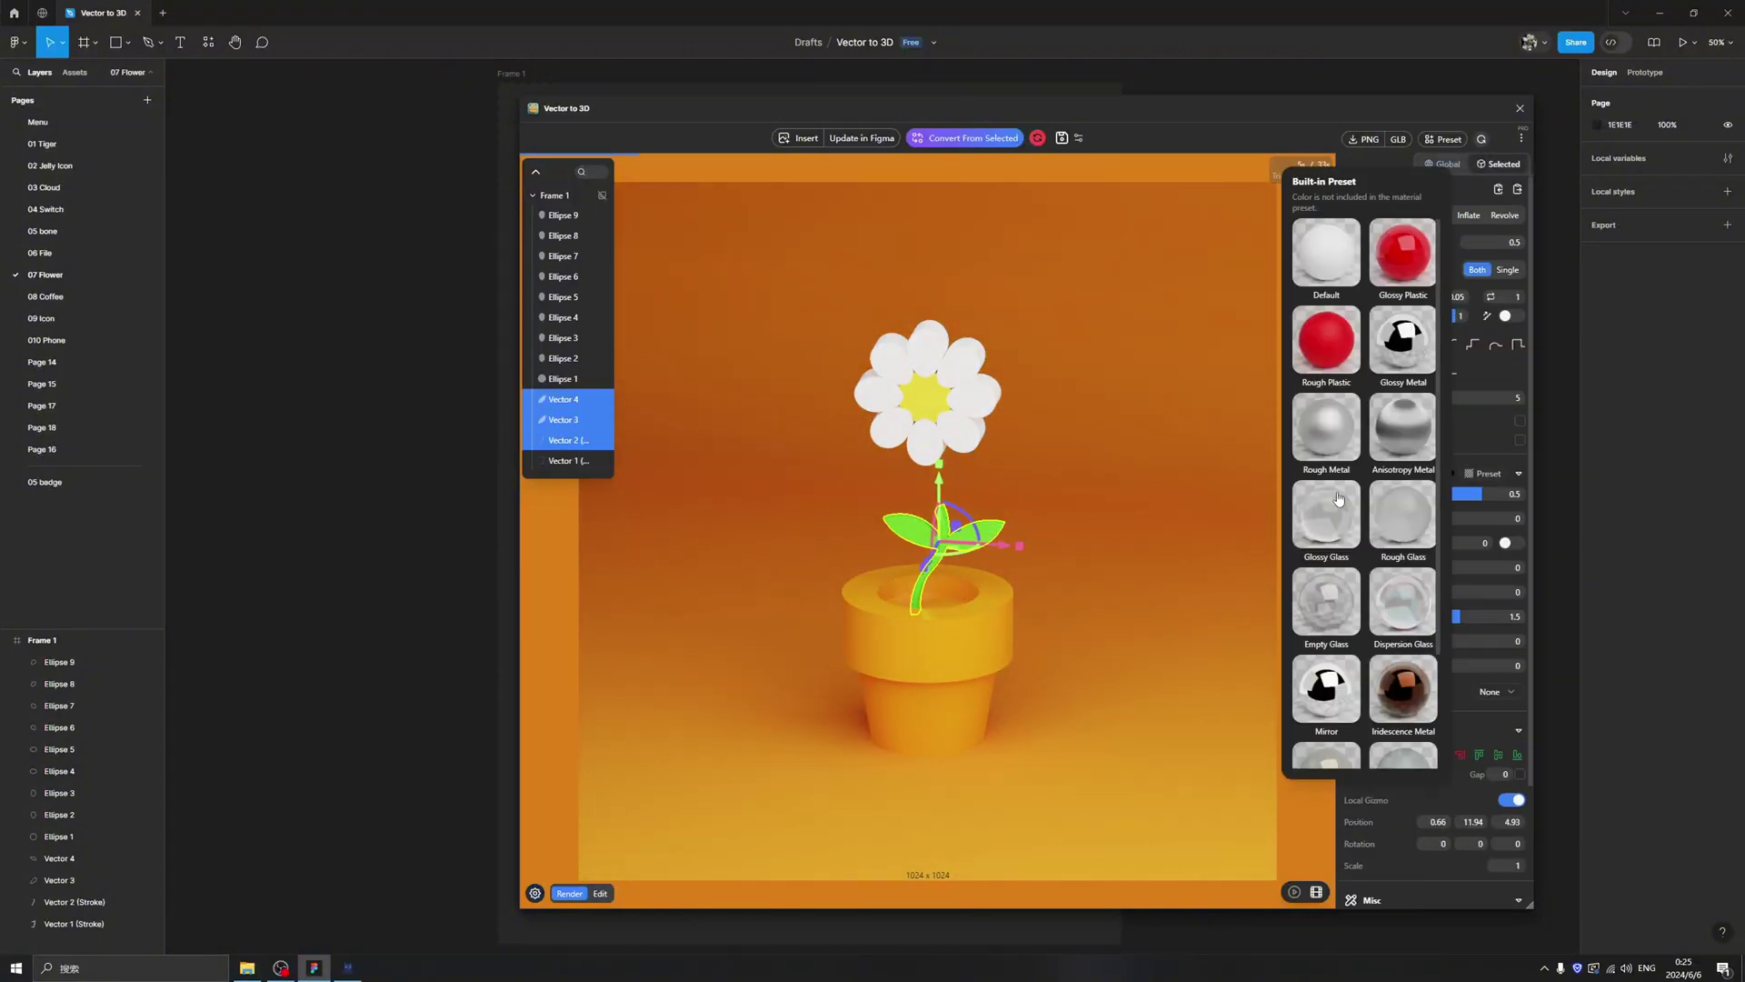
pyautogui.click(1402, 261)
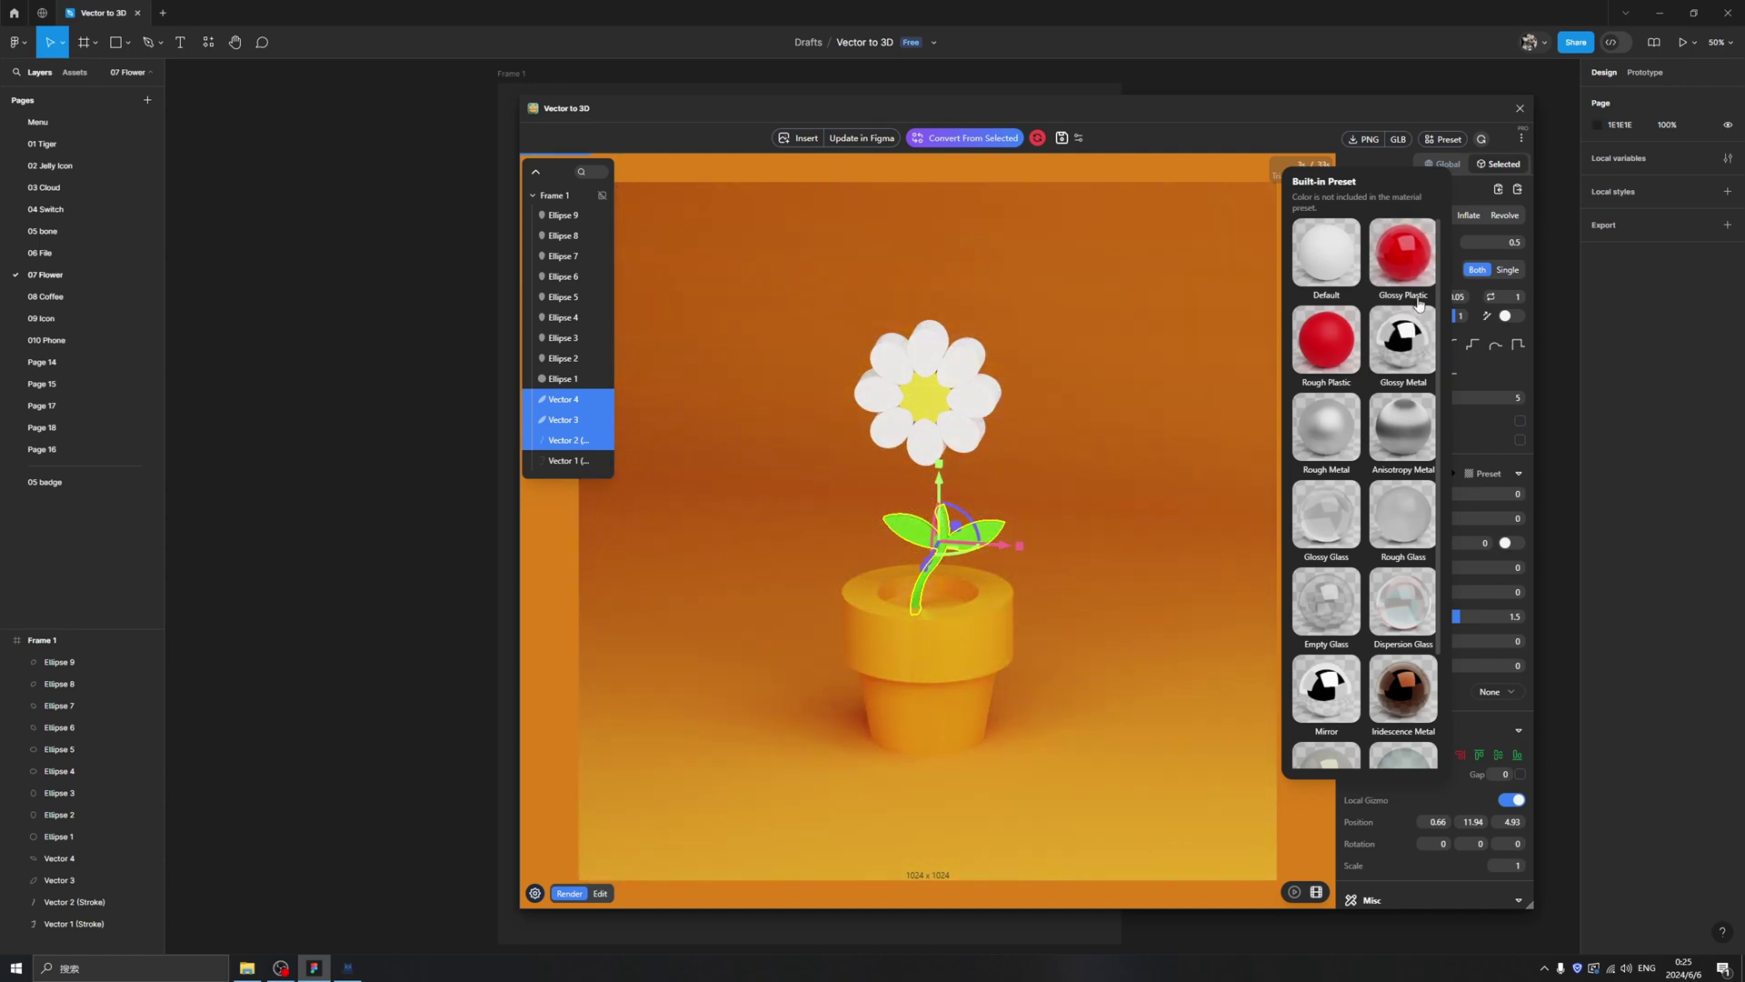
pyautogui.click(1117, 636)
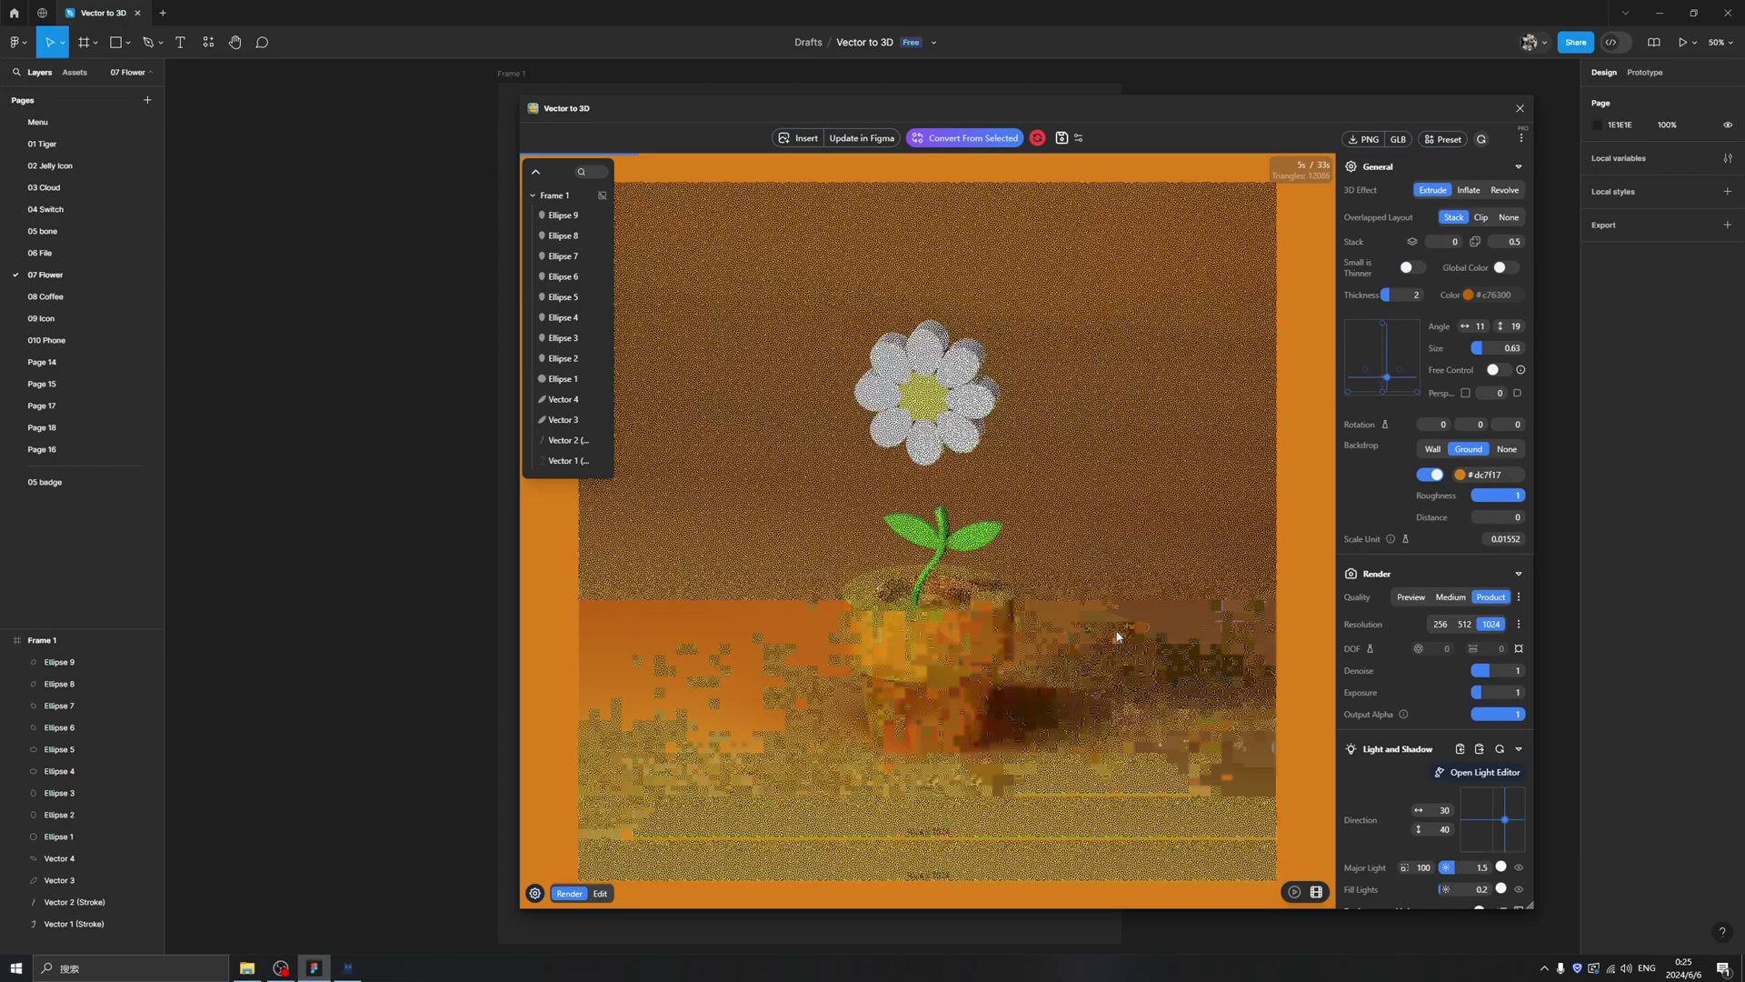
pyautogui.moveTo(1117, 636); pyautogui.dragTo(1025, 592)
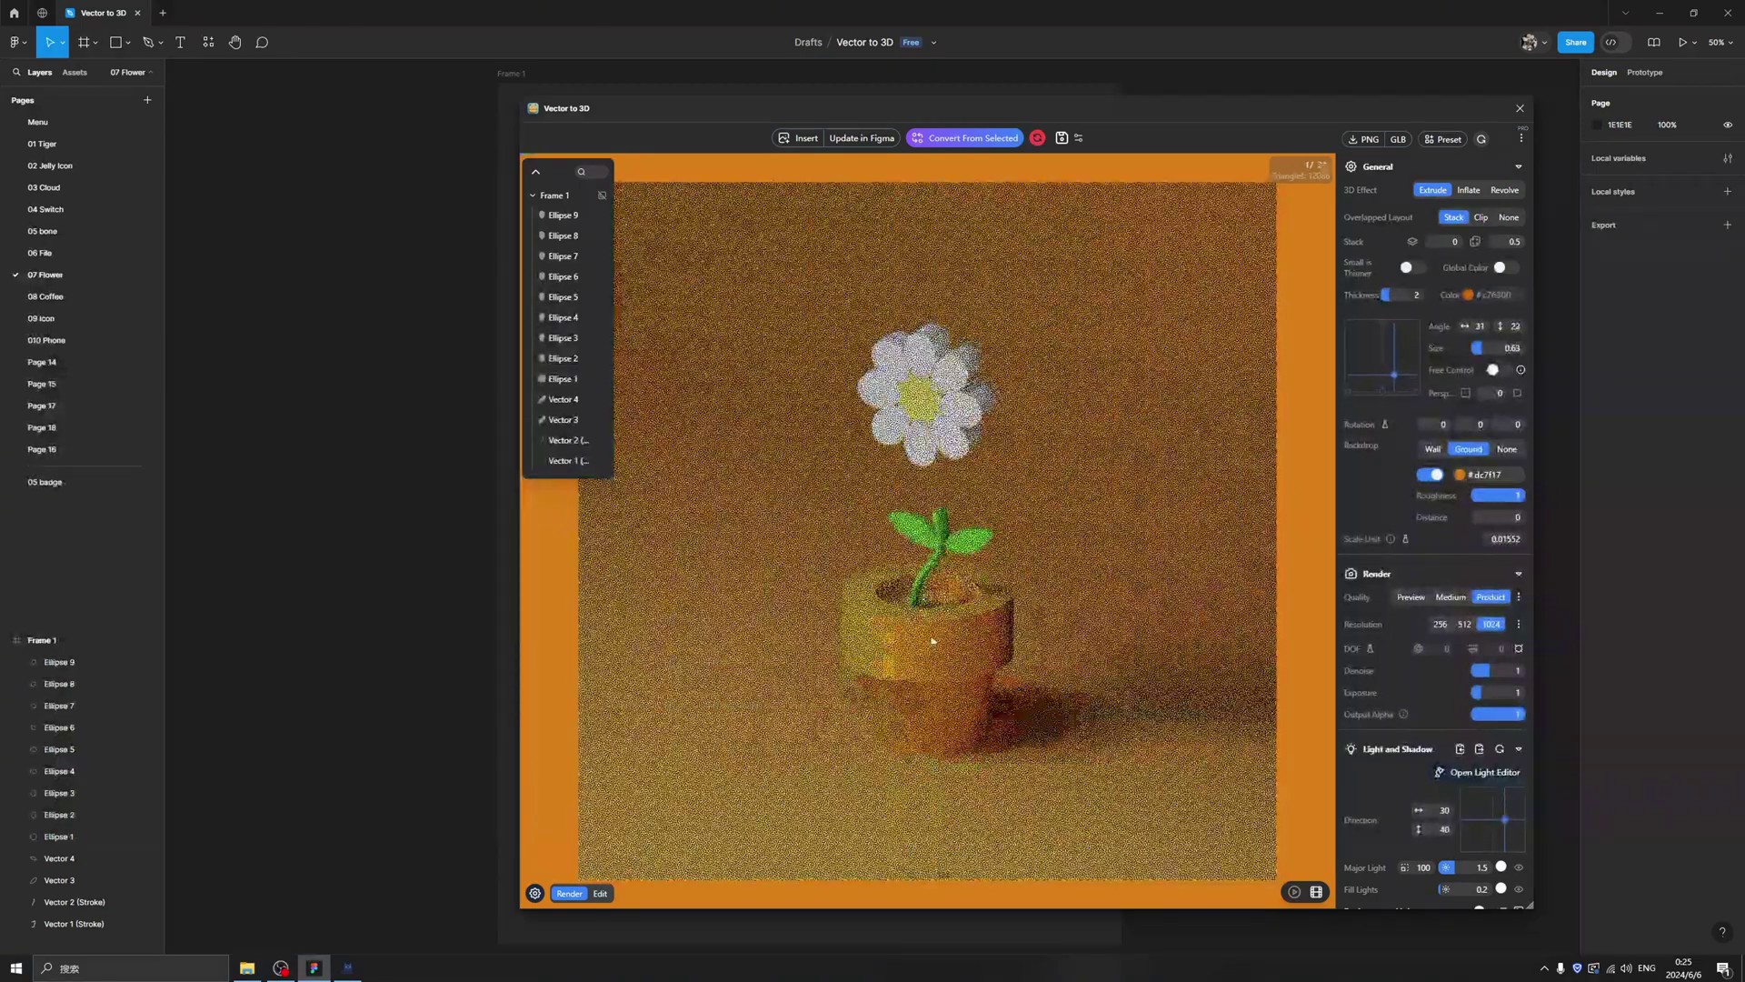
# Step: Try the Anisotropy Metal preset on both leaves and the stem, and settle on the Dispersion Glass preset
pyautogui.click(913, 531)
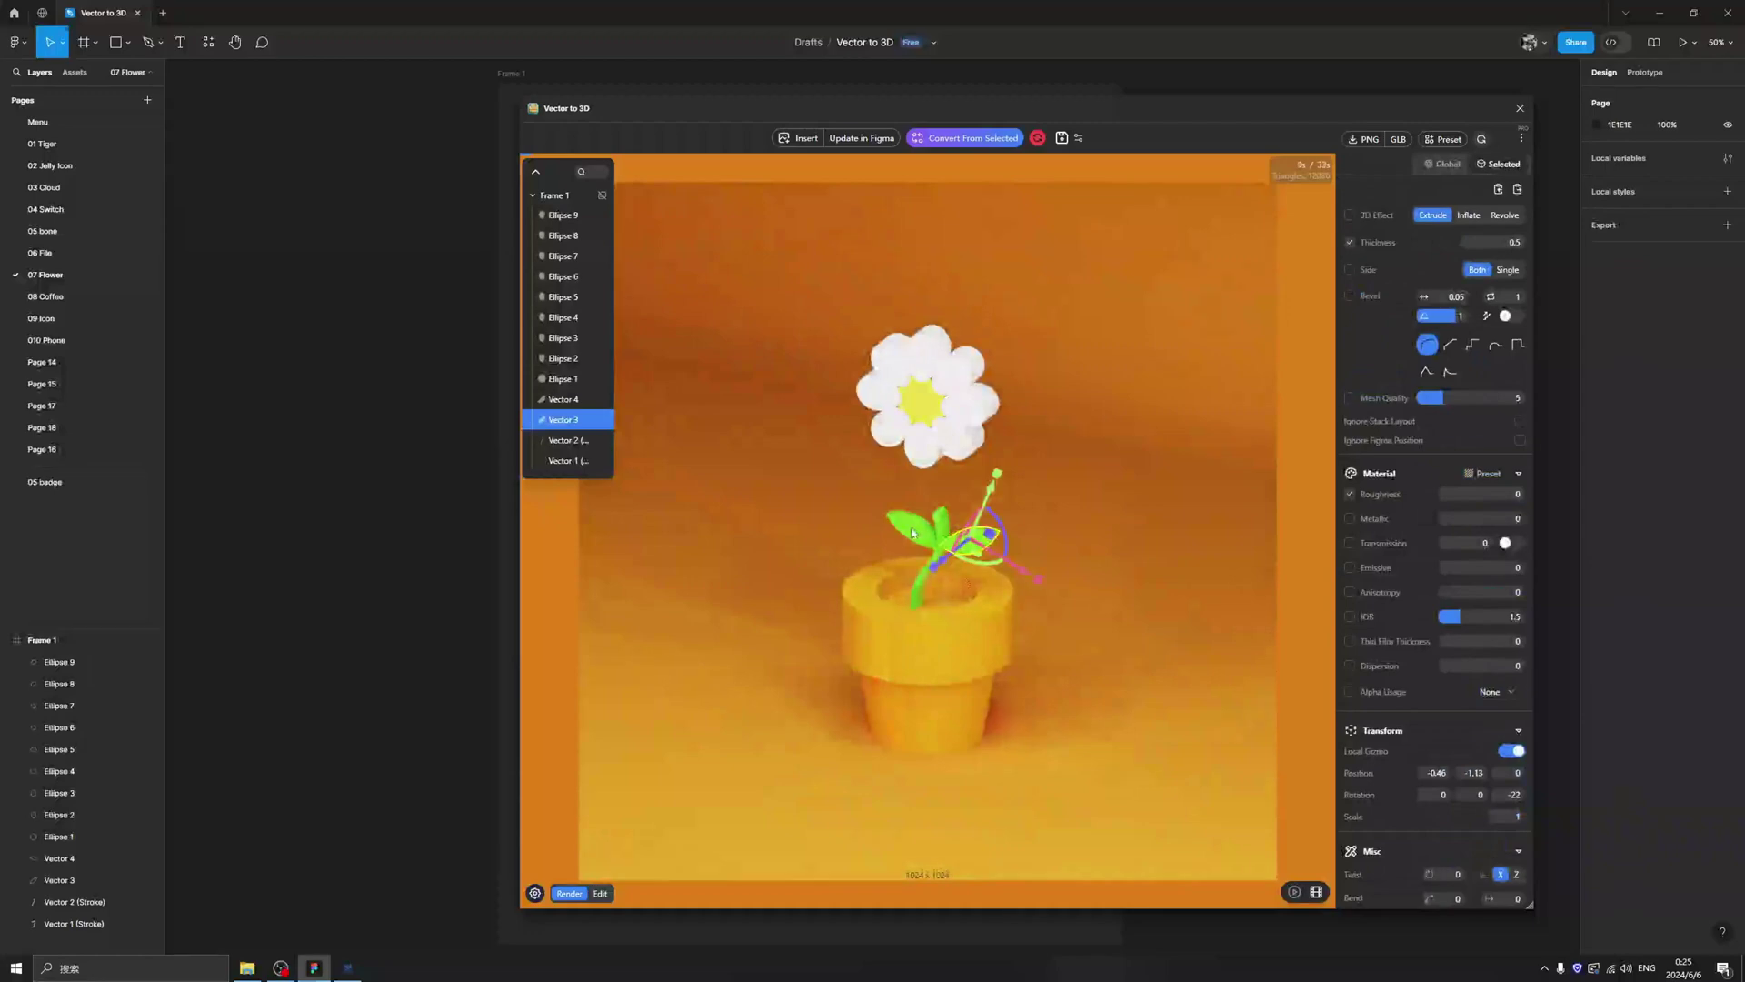
pyautogui.keyDown('shift'); pyautogui.click(913, 533); pyautogui.keyUp('shift')
pyautogui.keyDown('shift'); pyautogui.click(920, 583); pyautogui.keyUp('shift')
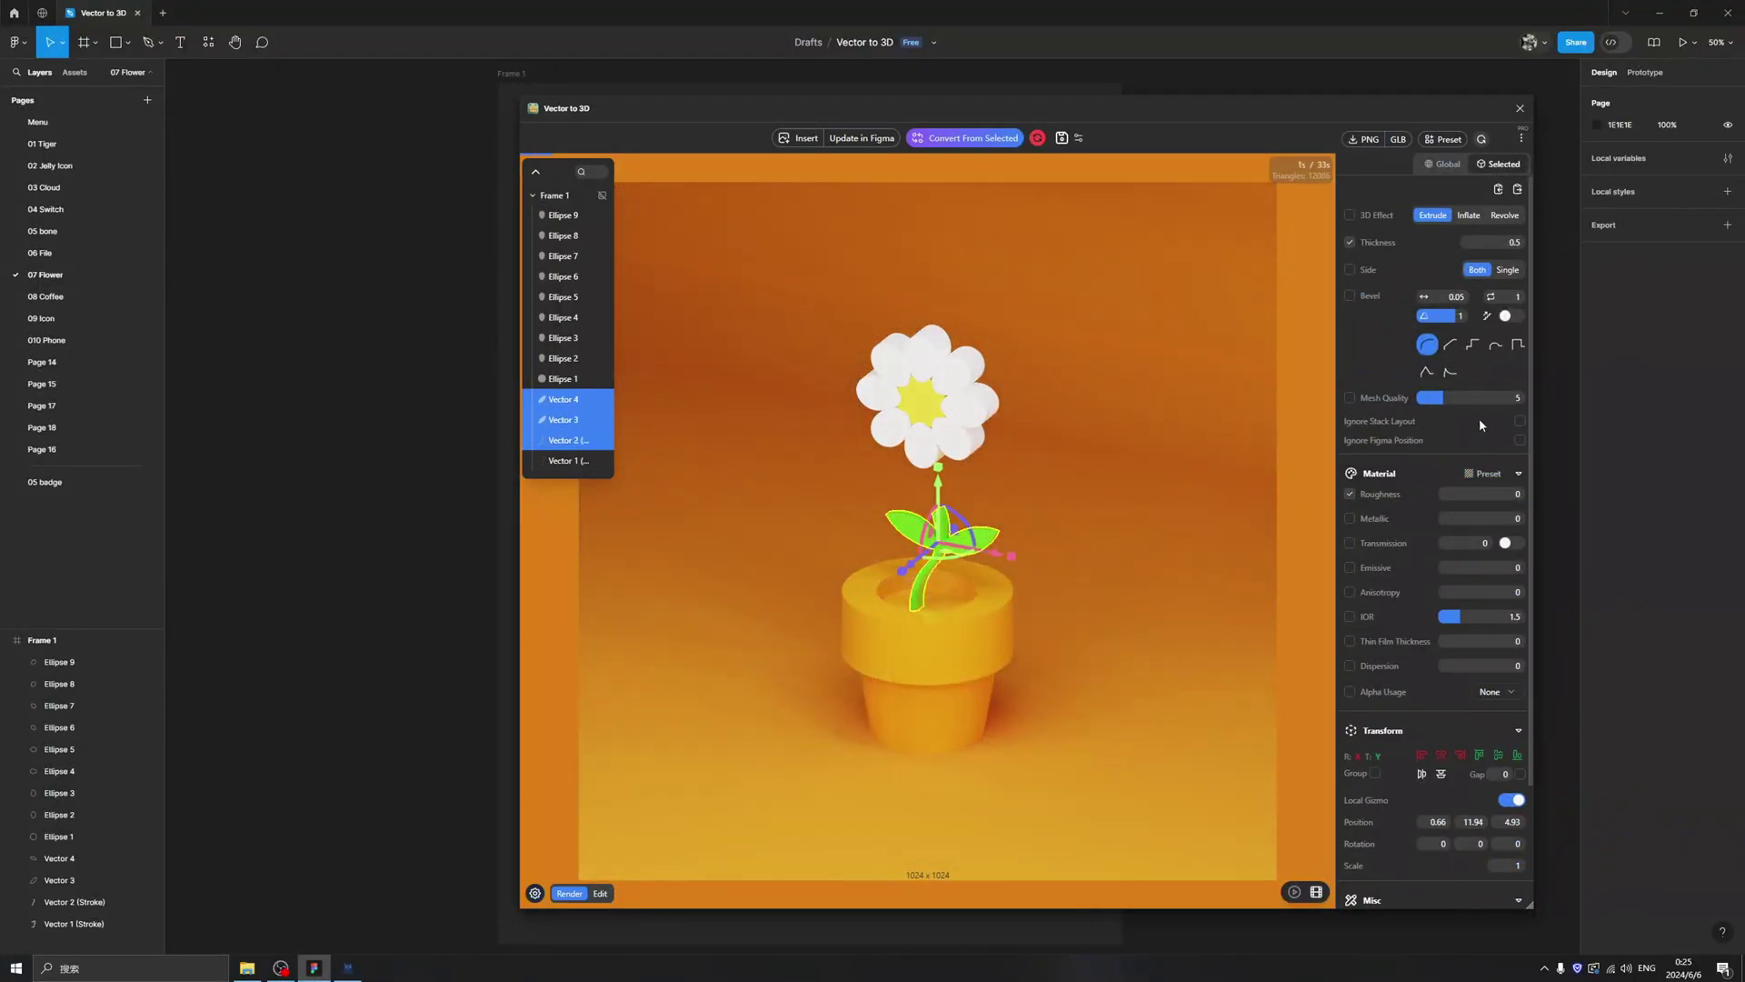
pyautogui.click(1484, 474)
pyautogui.click(1405, 425)
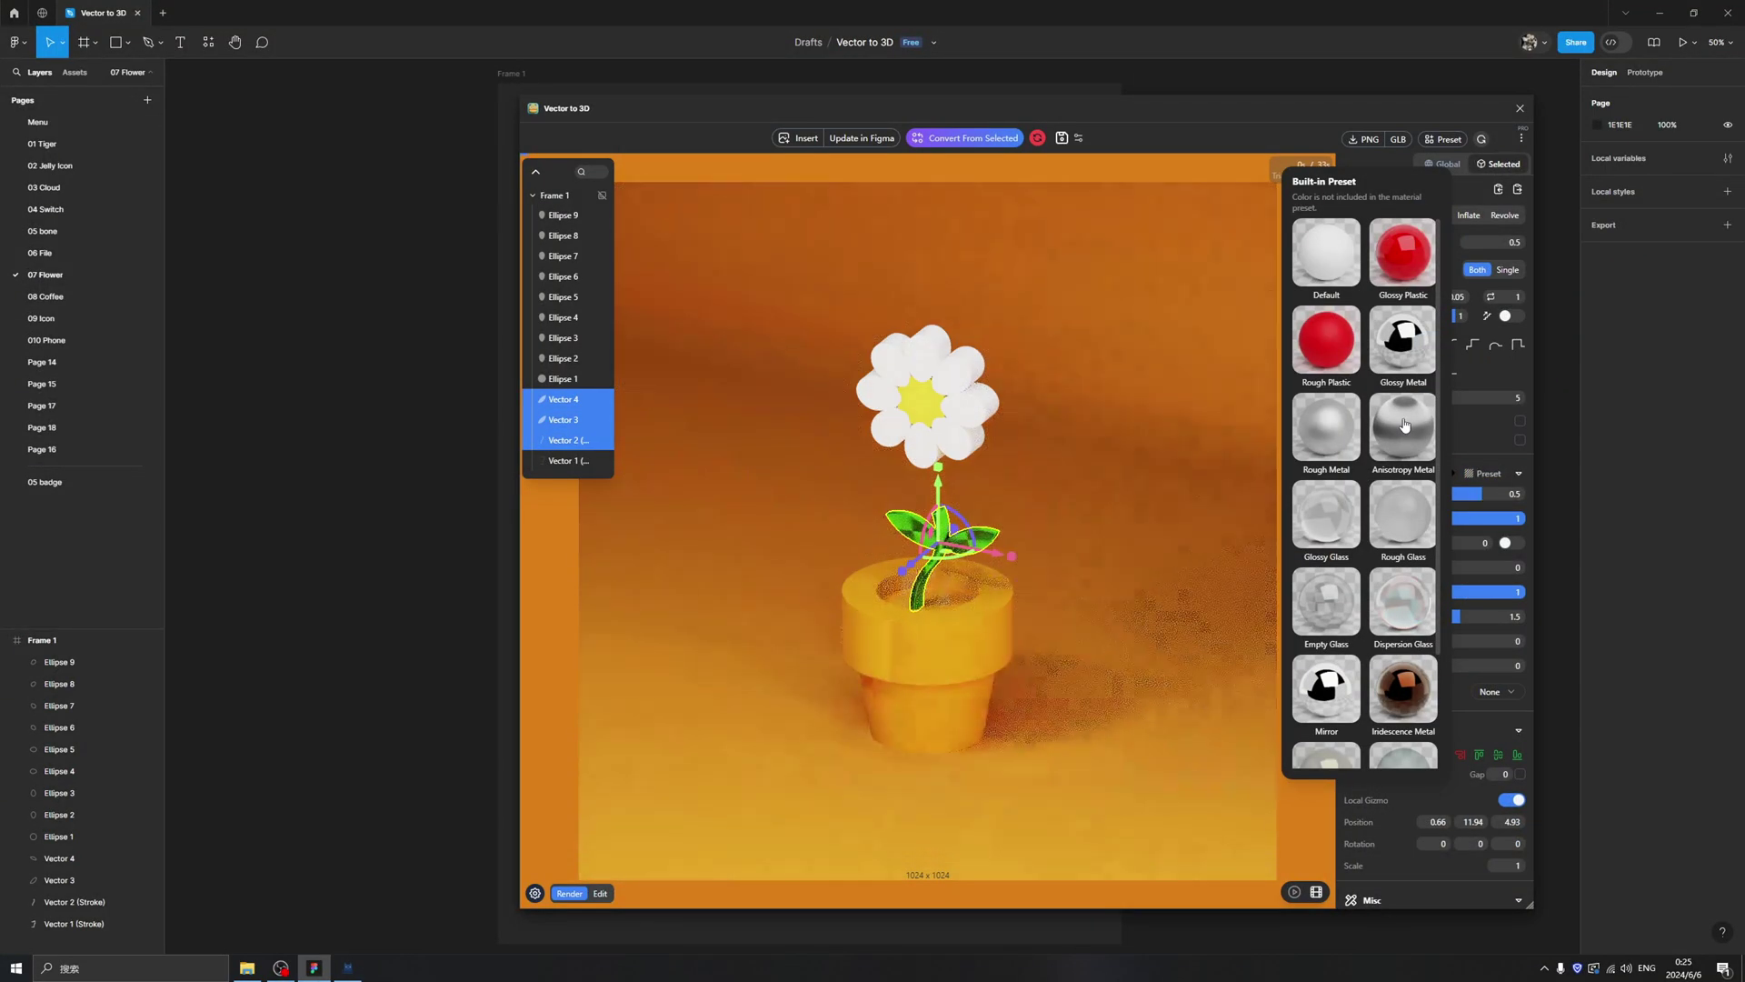
pyautogui.click(1412, 611)
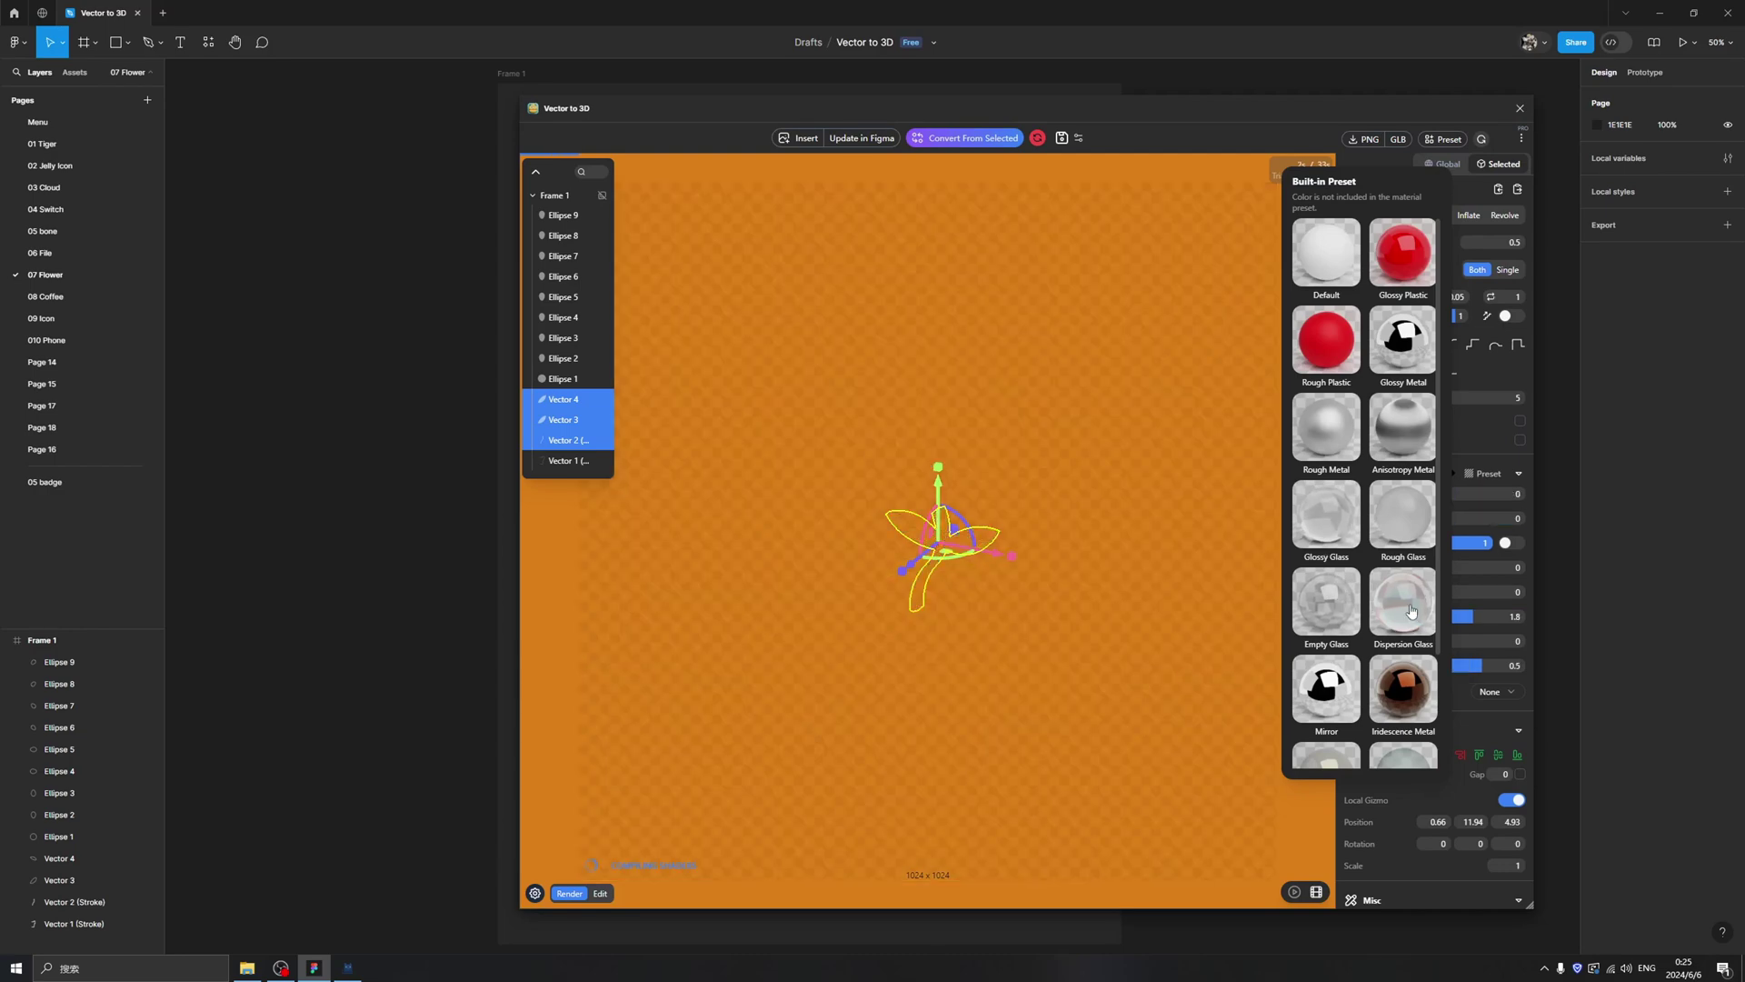
pyautogui.click(1061, 592)
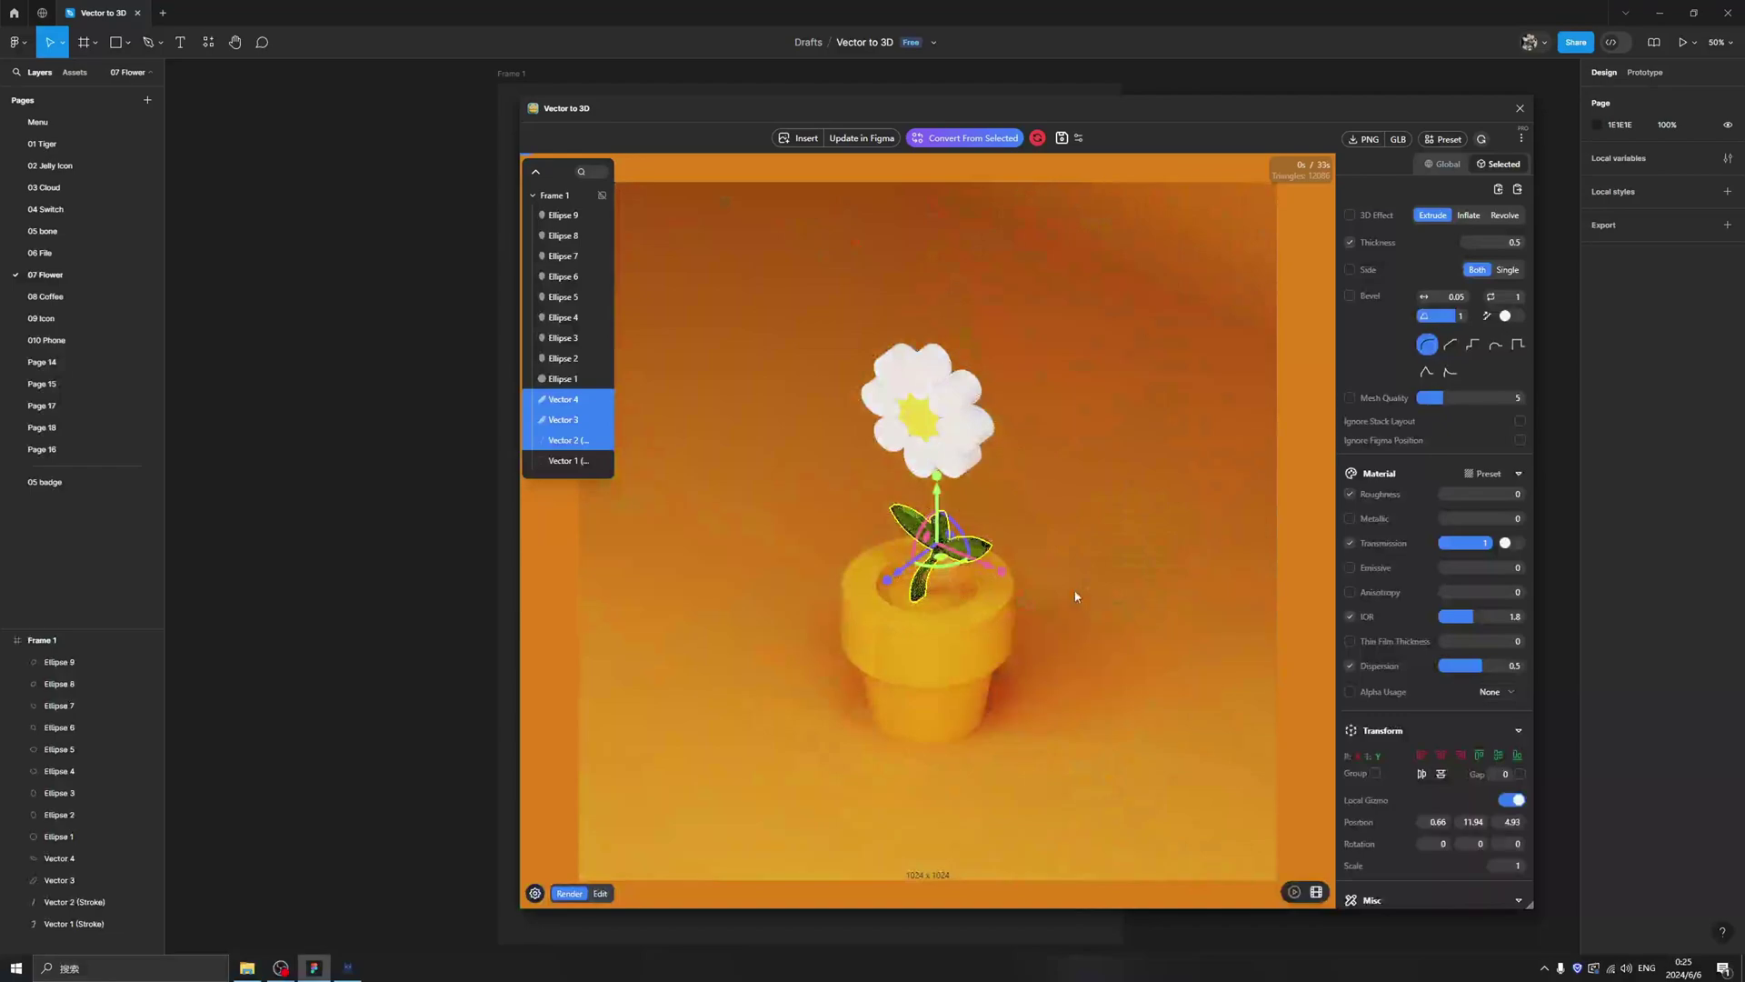
pyautogui.moveTo(1060, 600)
pyautogui.mouseDown()
pyautogui.moveTo(1093, 556)
pyautogui.moveTo(1087, 584)
pyautogui.mouseUp()
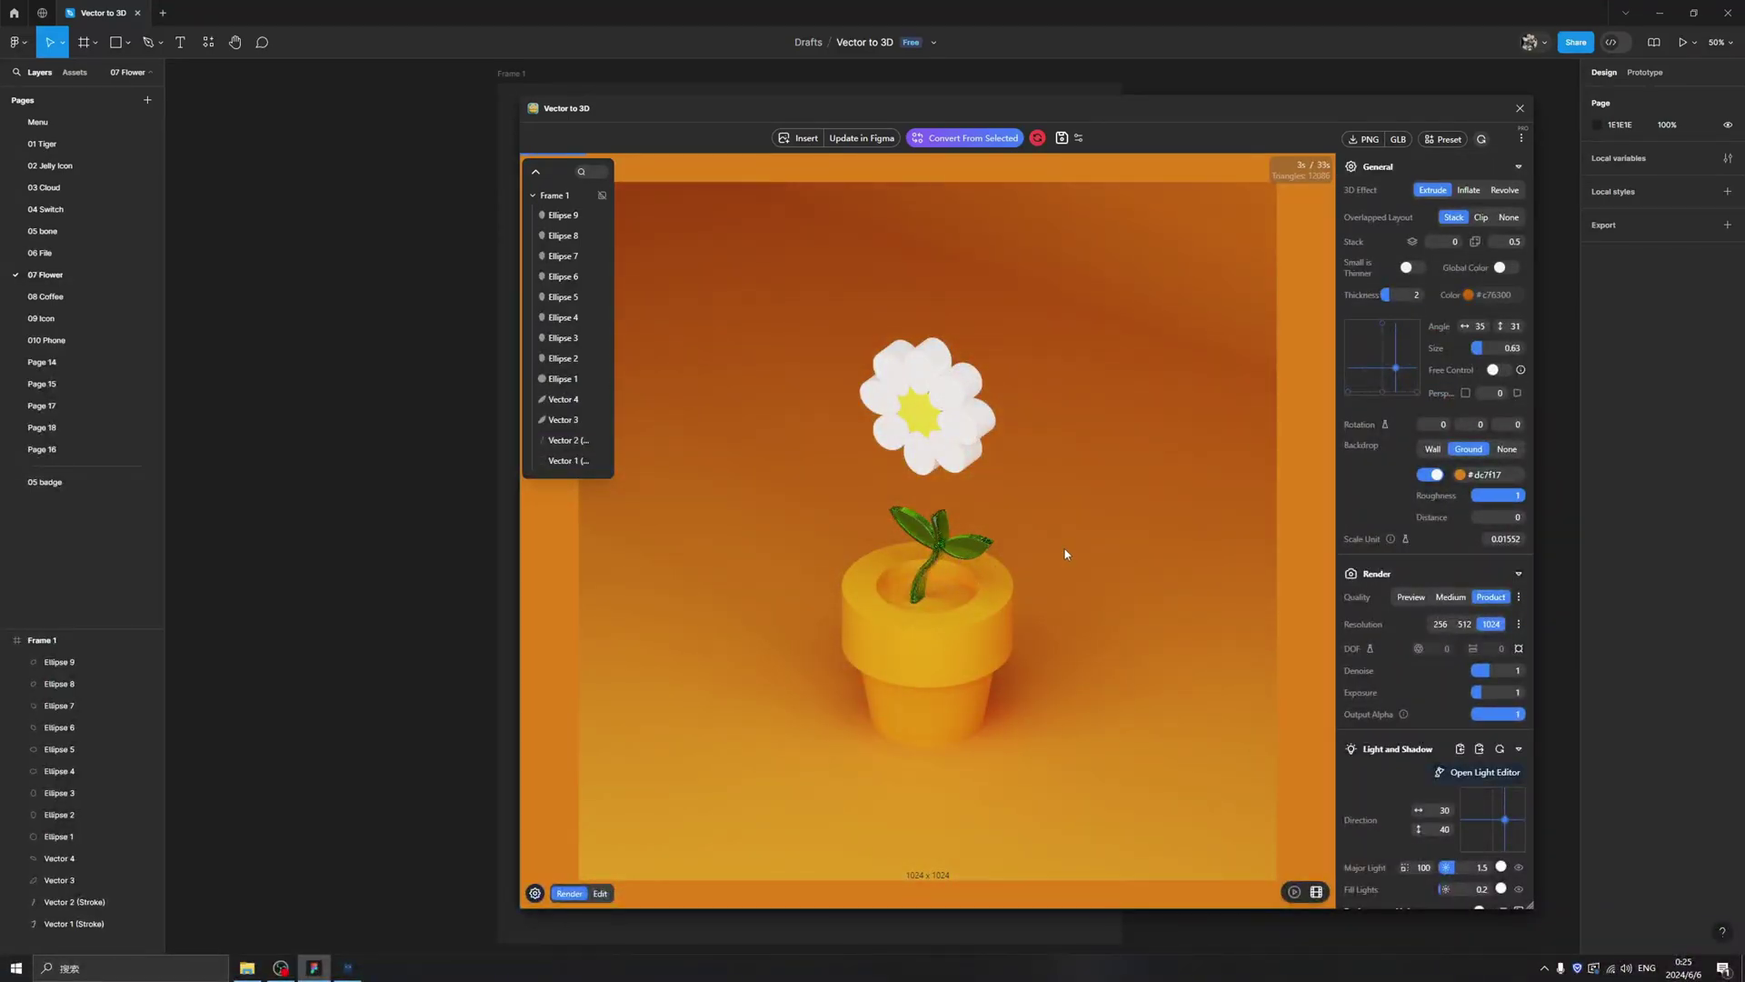
pyautogui.moveTo(977, 751); pyautogui.dragTo(1130, 467)
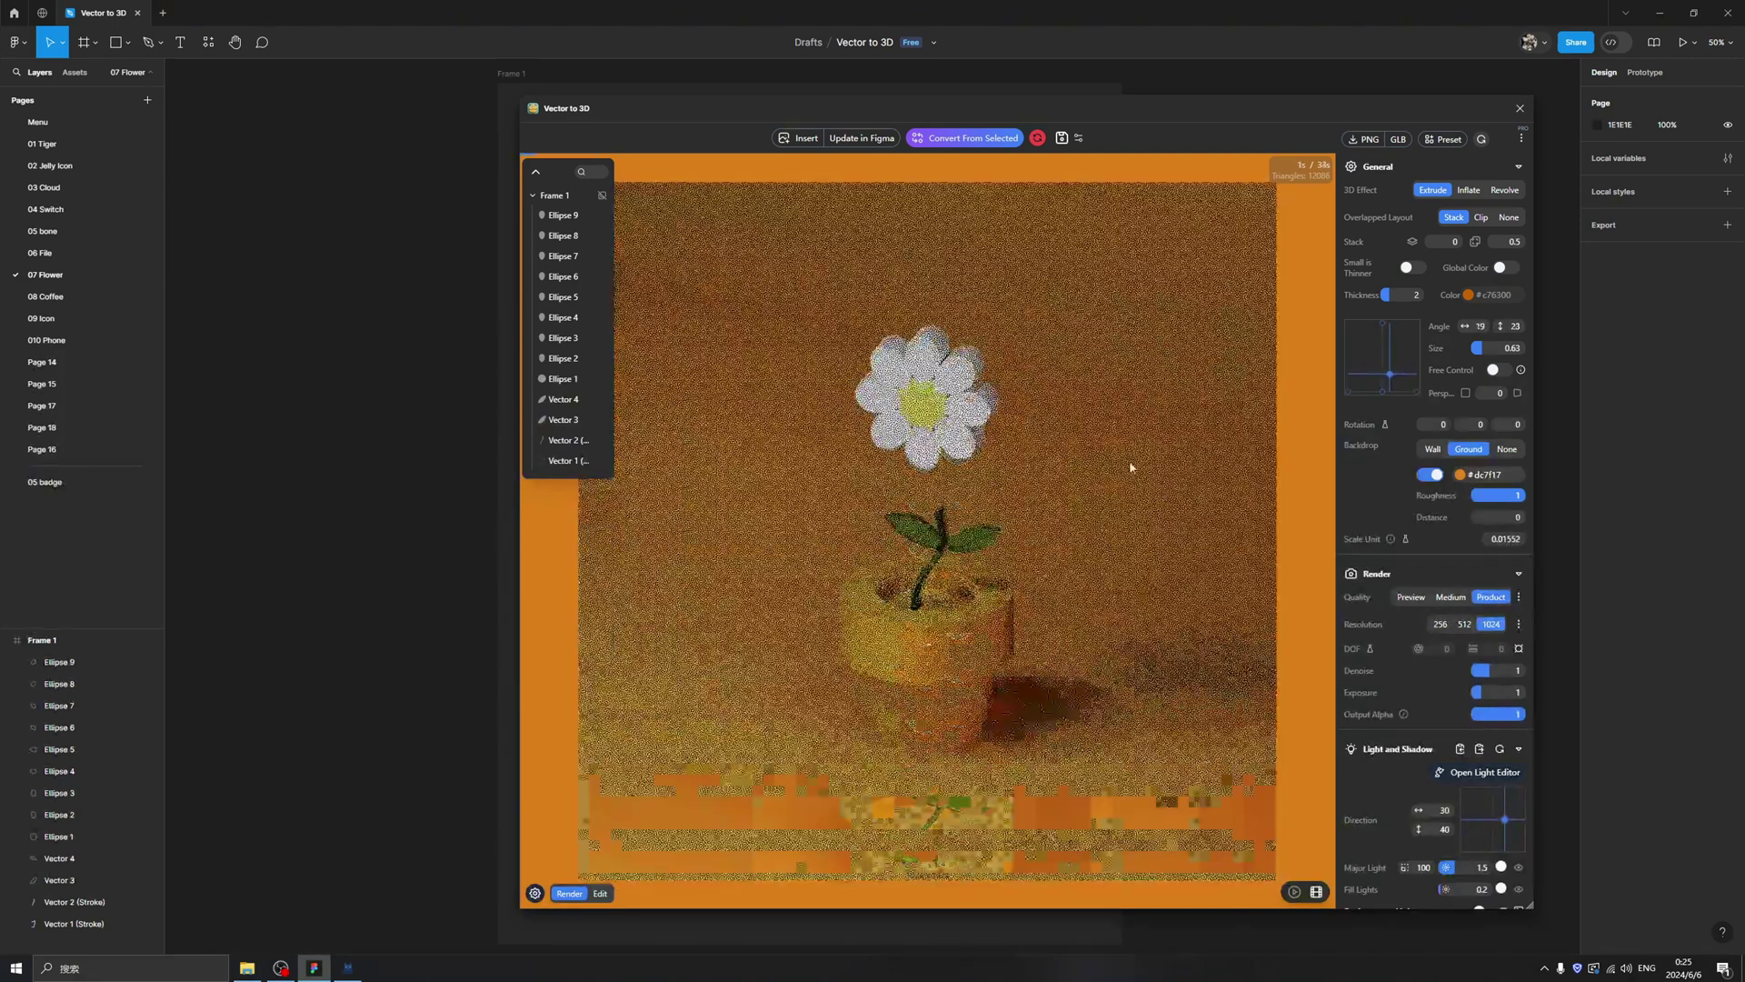
# Step: Set the 3D effect of all eight white petals to Inflate with a thickness of 1
pyautogui.click(969, 440)
pyautogui.keyDown('shift'); pyautogui.click(987, 398); pyautogui.keyUp('shift')
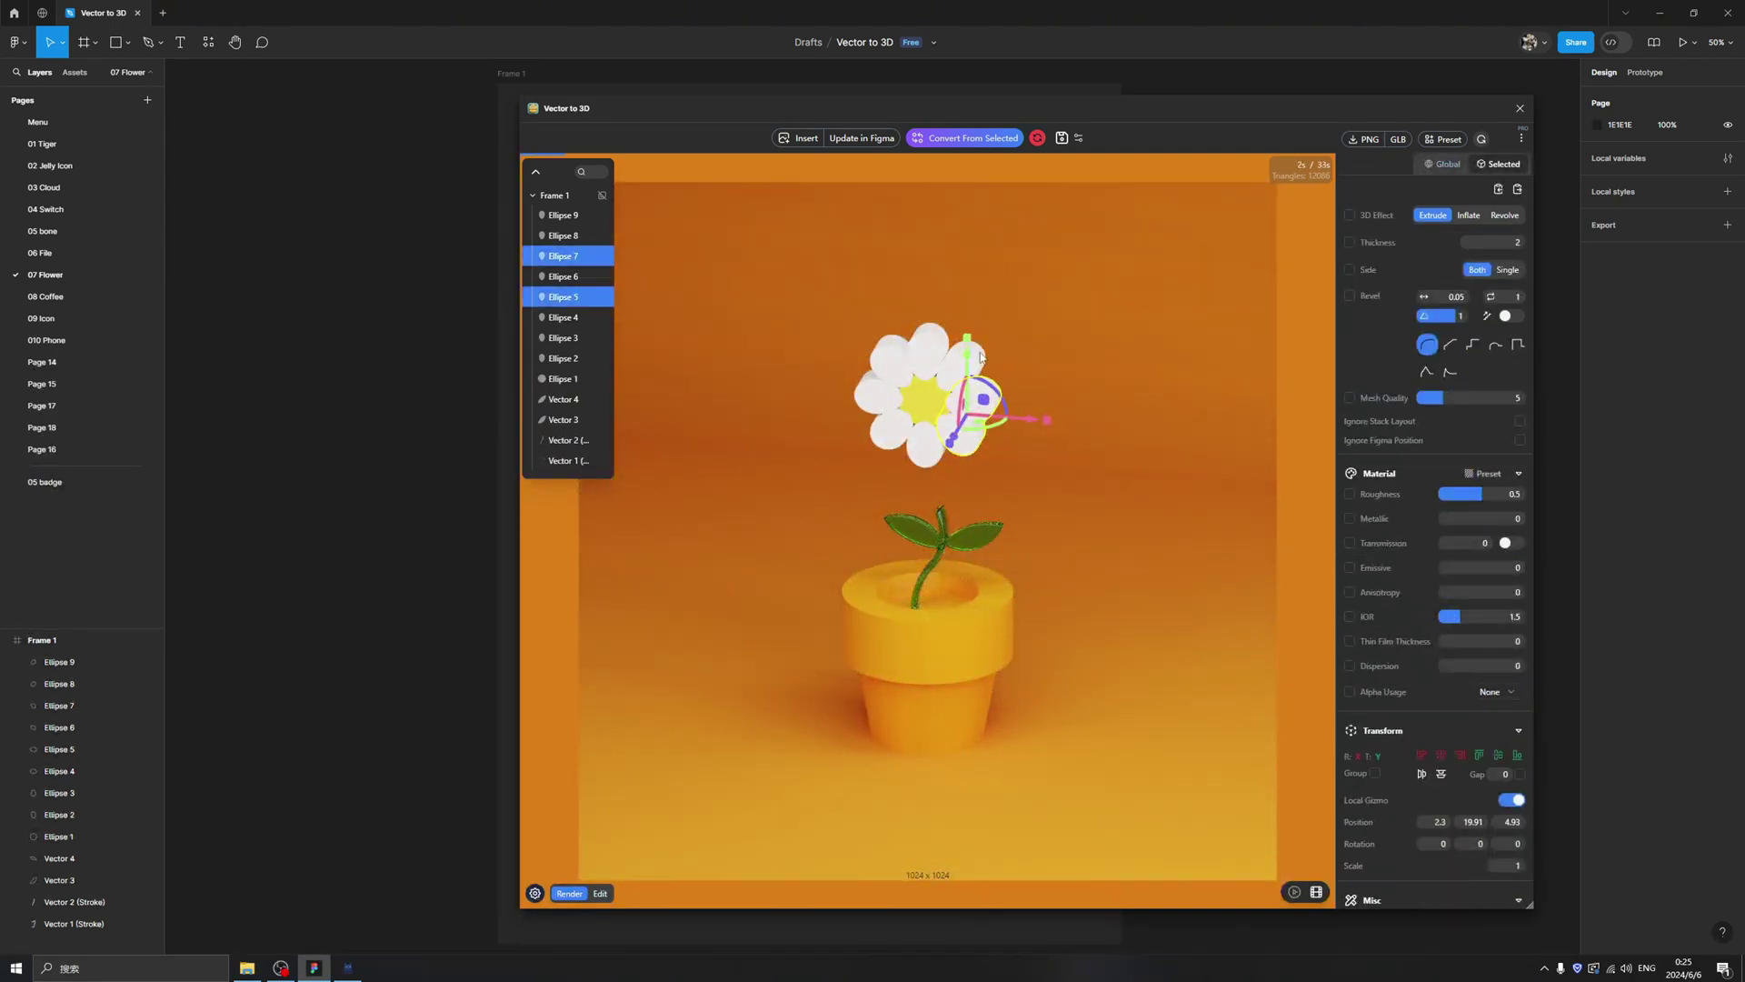
pyautogui.keyDown('shift'); pyautogui.click(977, 354); pyautogui.keyUp('shift')
pyautogui.keyDown('shift'); pyautogui.click(925, 347); pyautogui.keyUp('shift')
pyautogui.keyDown('shift'); pyautogui.click(893, 353); pyautogui.keyUp('shift')
pyautogui.keyDown('shift'); pyautogui.click(878, 396); pyautogui.keyUp('shift')
pyautogui.keyDown('shift'); pyautogui.click(889, 435); pyautogui.keyUp('shift')
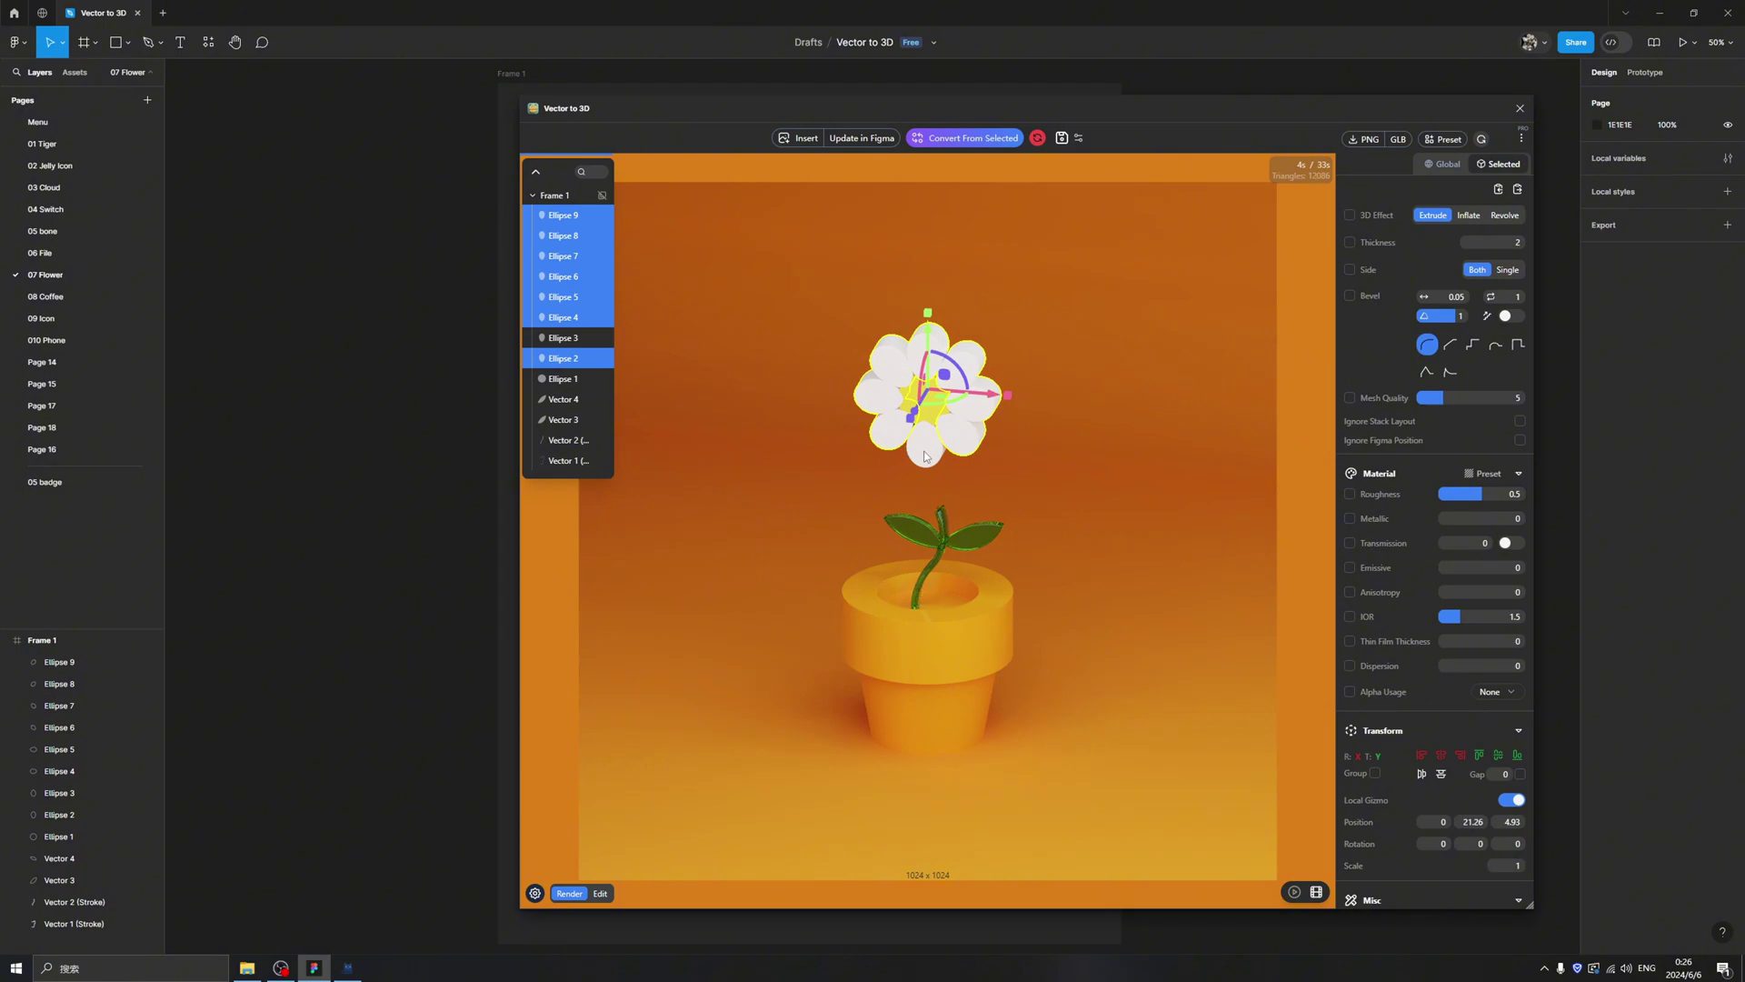
pyautogui.keyDown('shift'); pyautogui.click(962, 440); pyautogui.keyUp('shift')
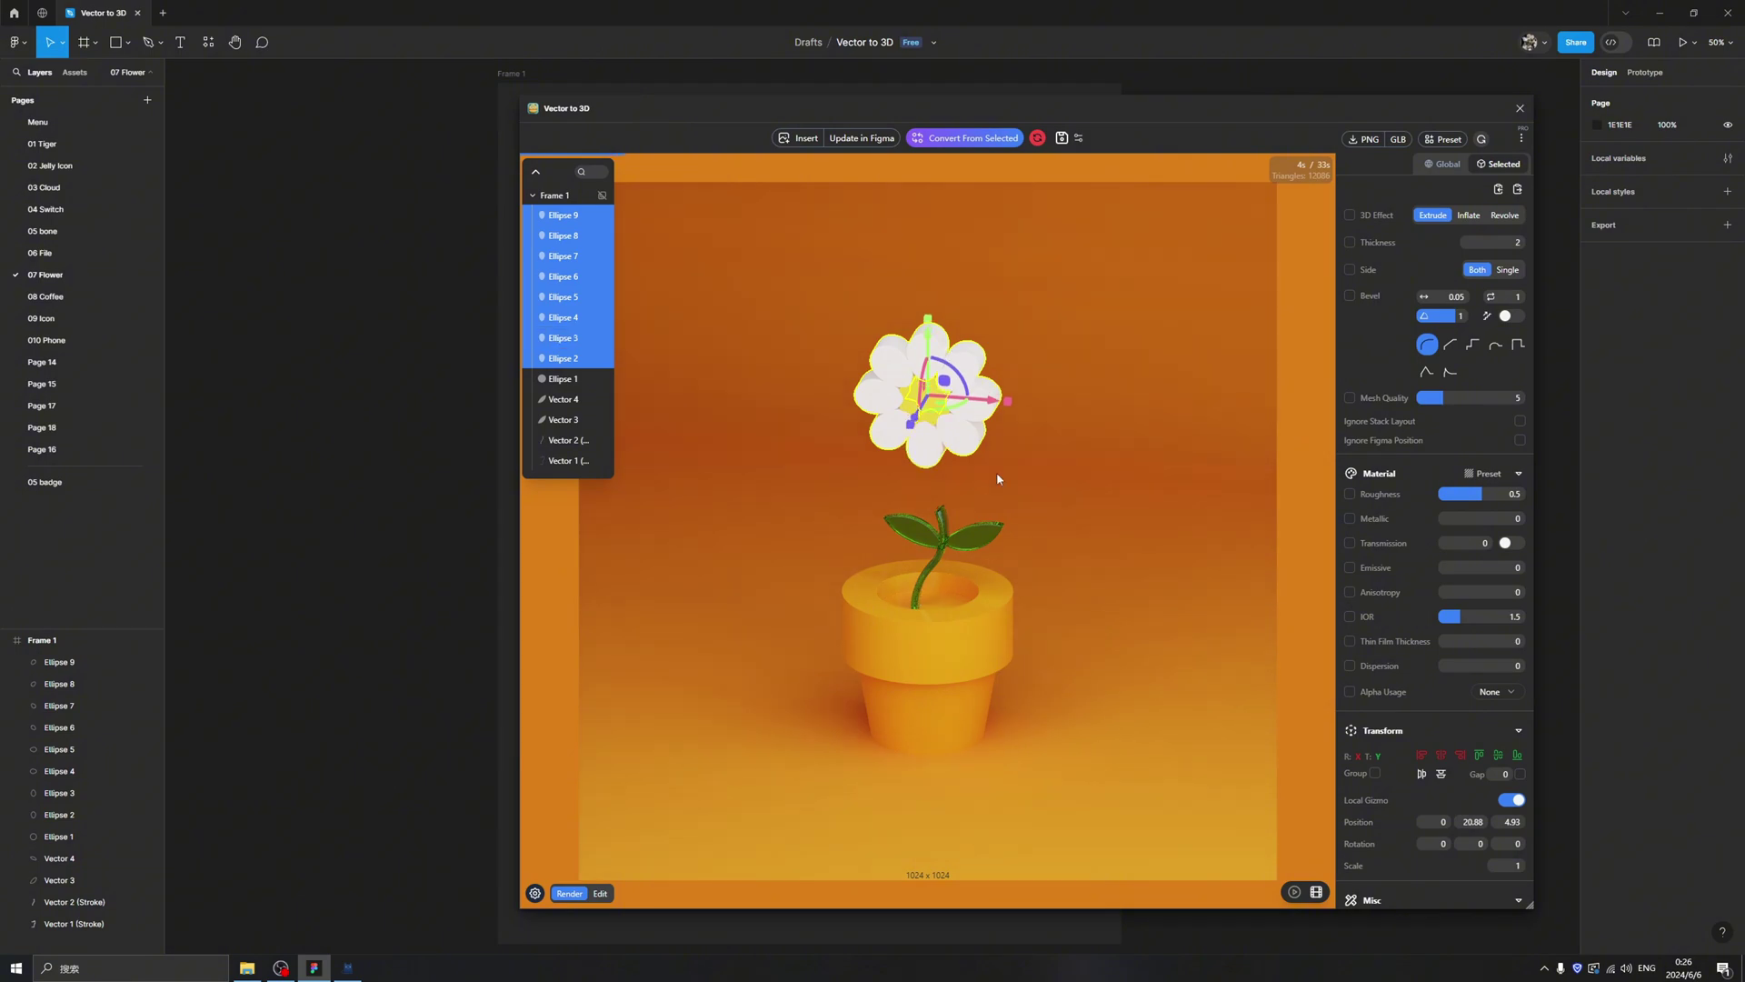
pyautogui.click(1470, 214)
pyautogui.moveTo(1085, 450)
pyautogui.mouseDown()
pyautogui.moveTo(1021, 494)
pyautogui.moveTo(1056, 467)
pyautogui.mouseUp()
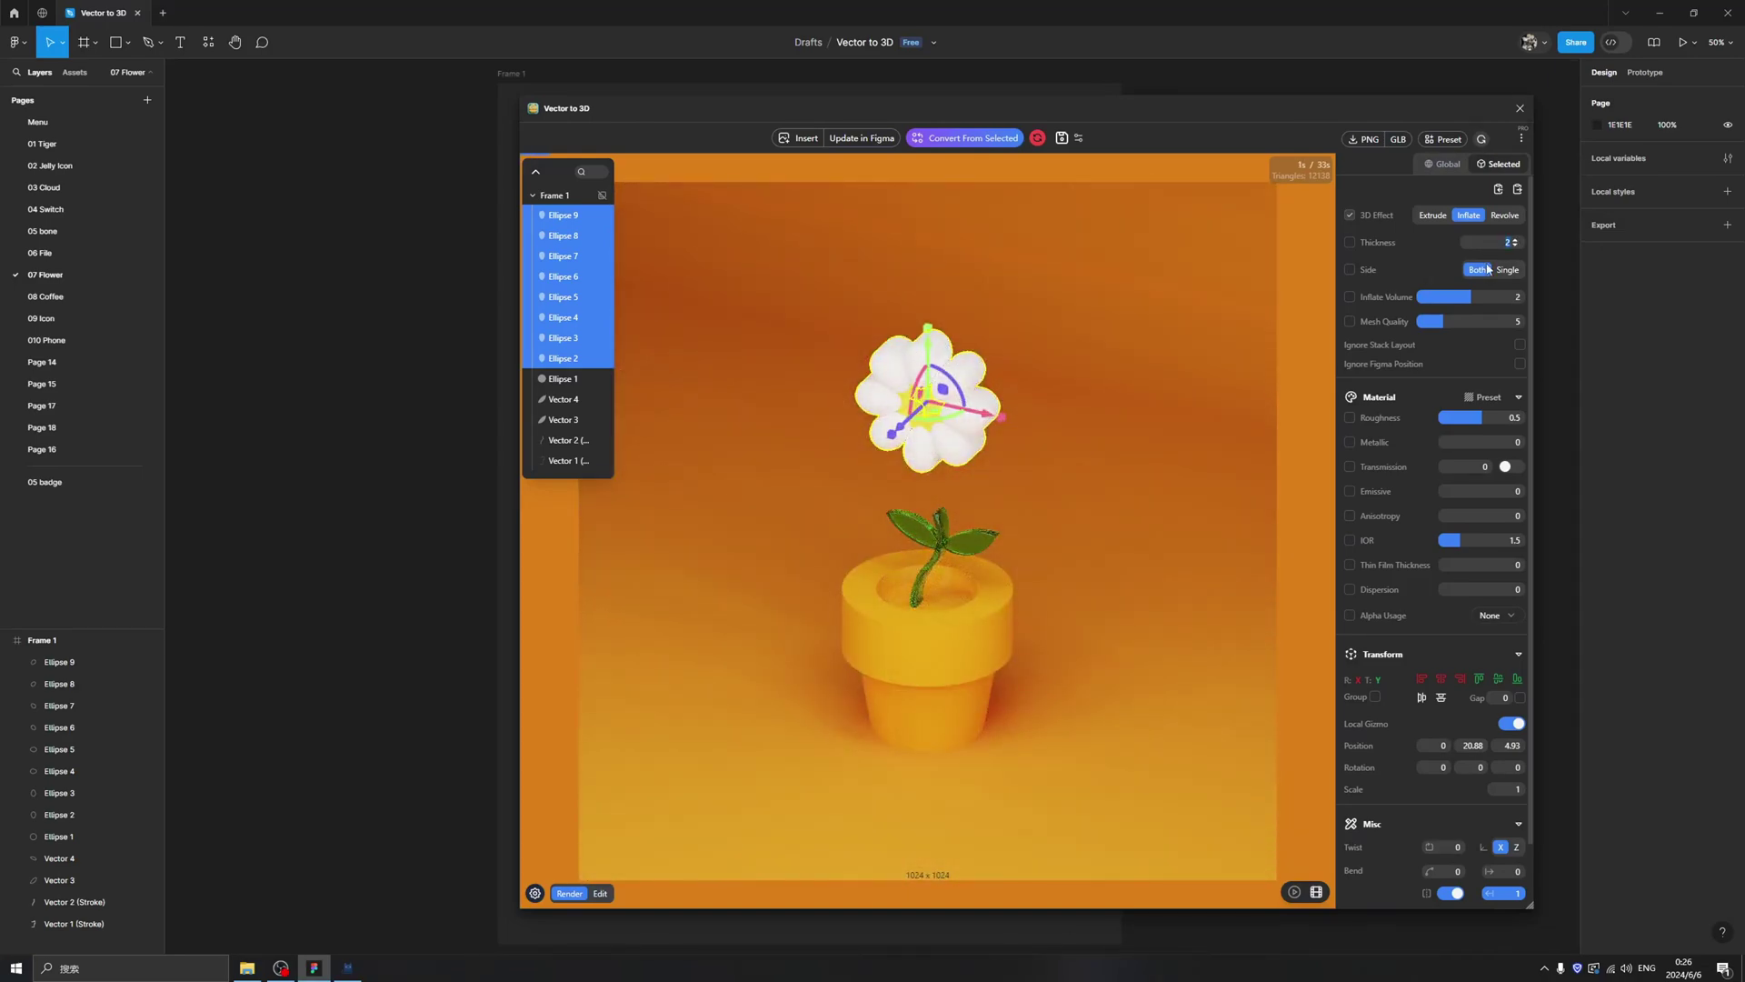
pyautogui.click(1489, 269)
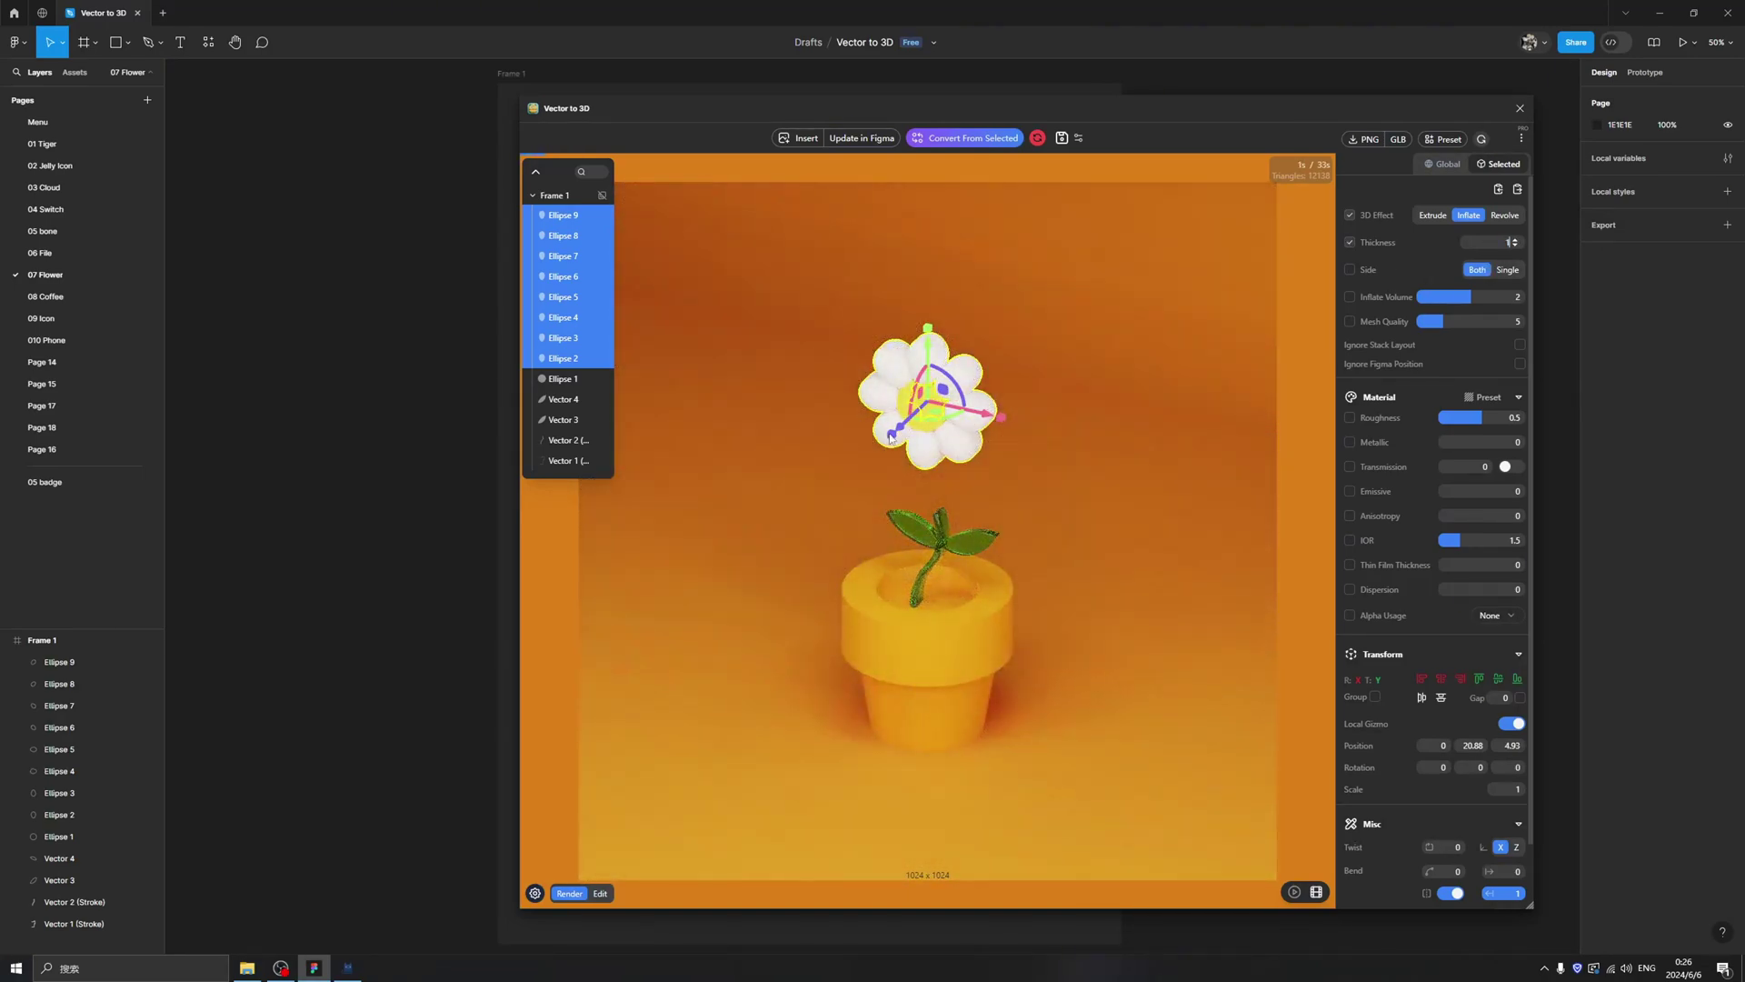
# Step: Set the flower's yellow centre to Inflate with a thickness of 1
pyautogui.click(982, 443)
pyautogui.click(925, 418)
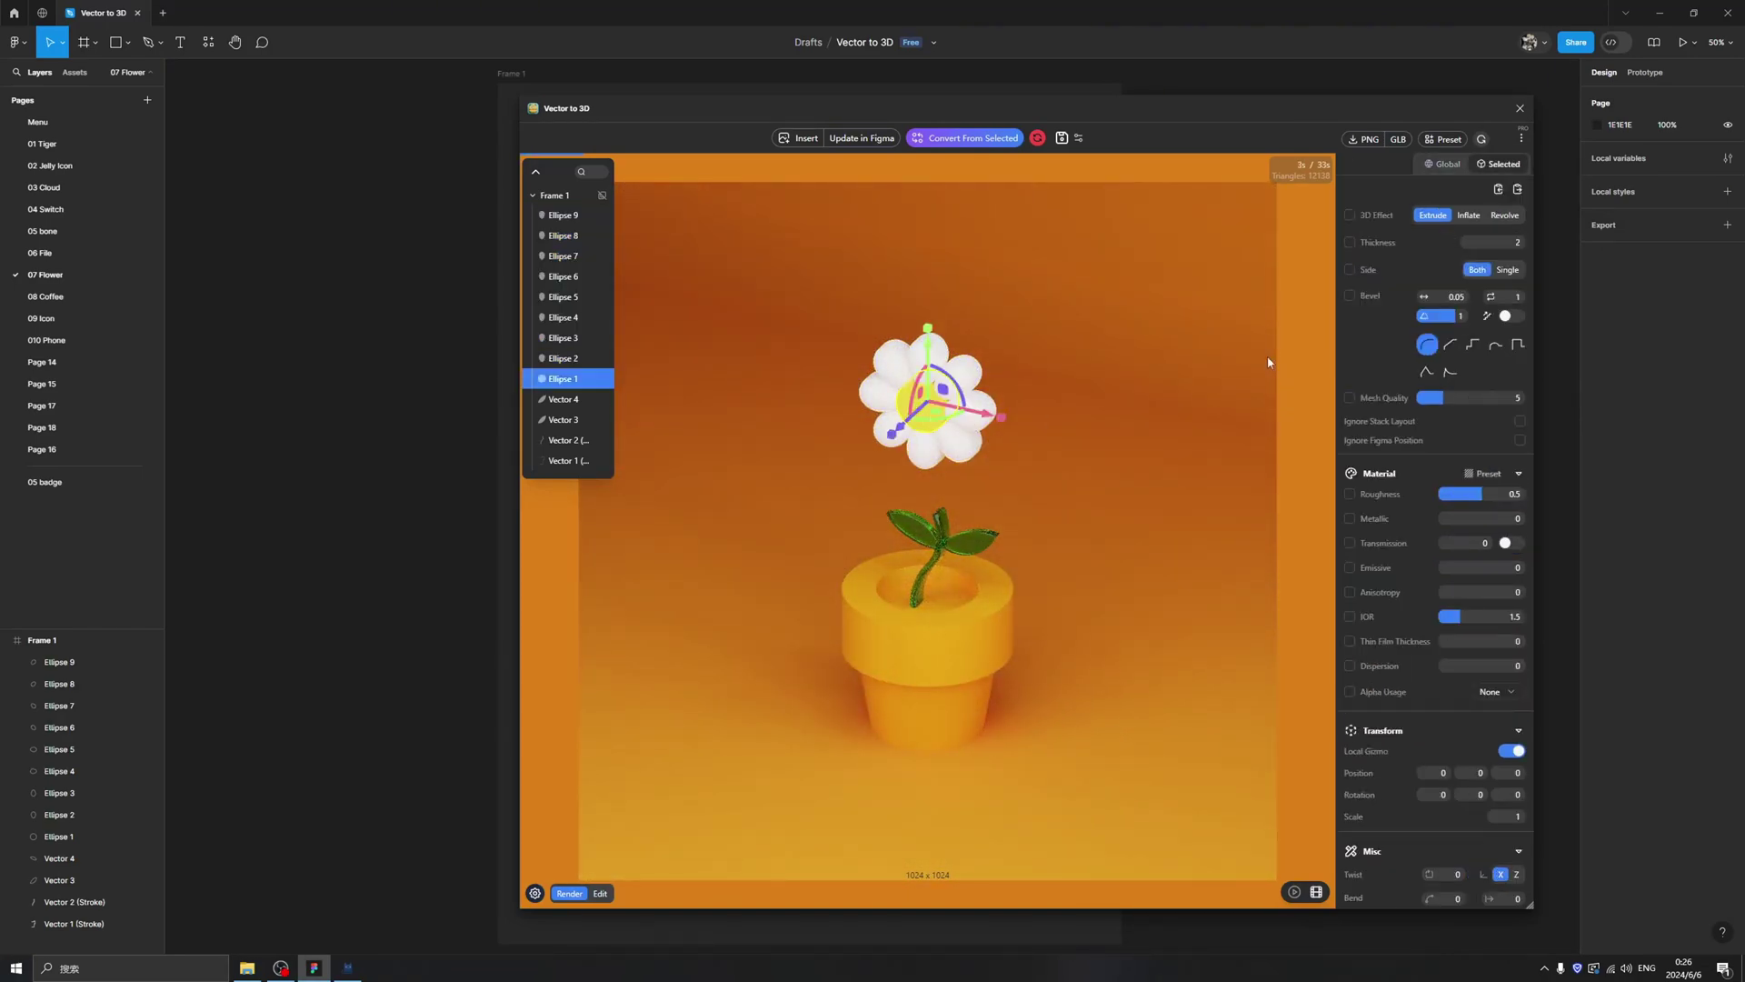
pyautogui.click(1469, 214)
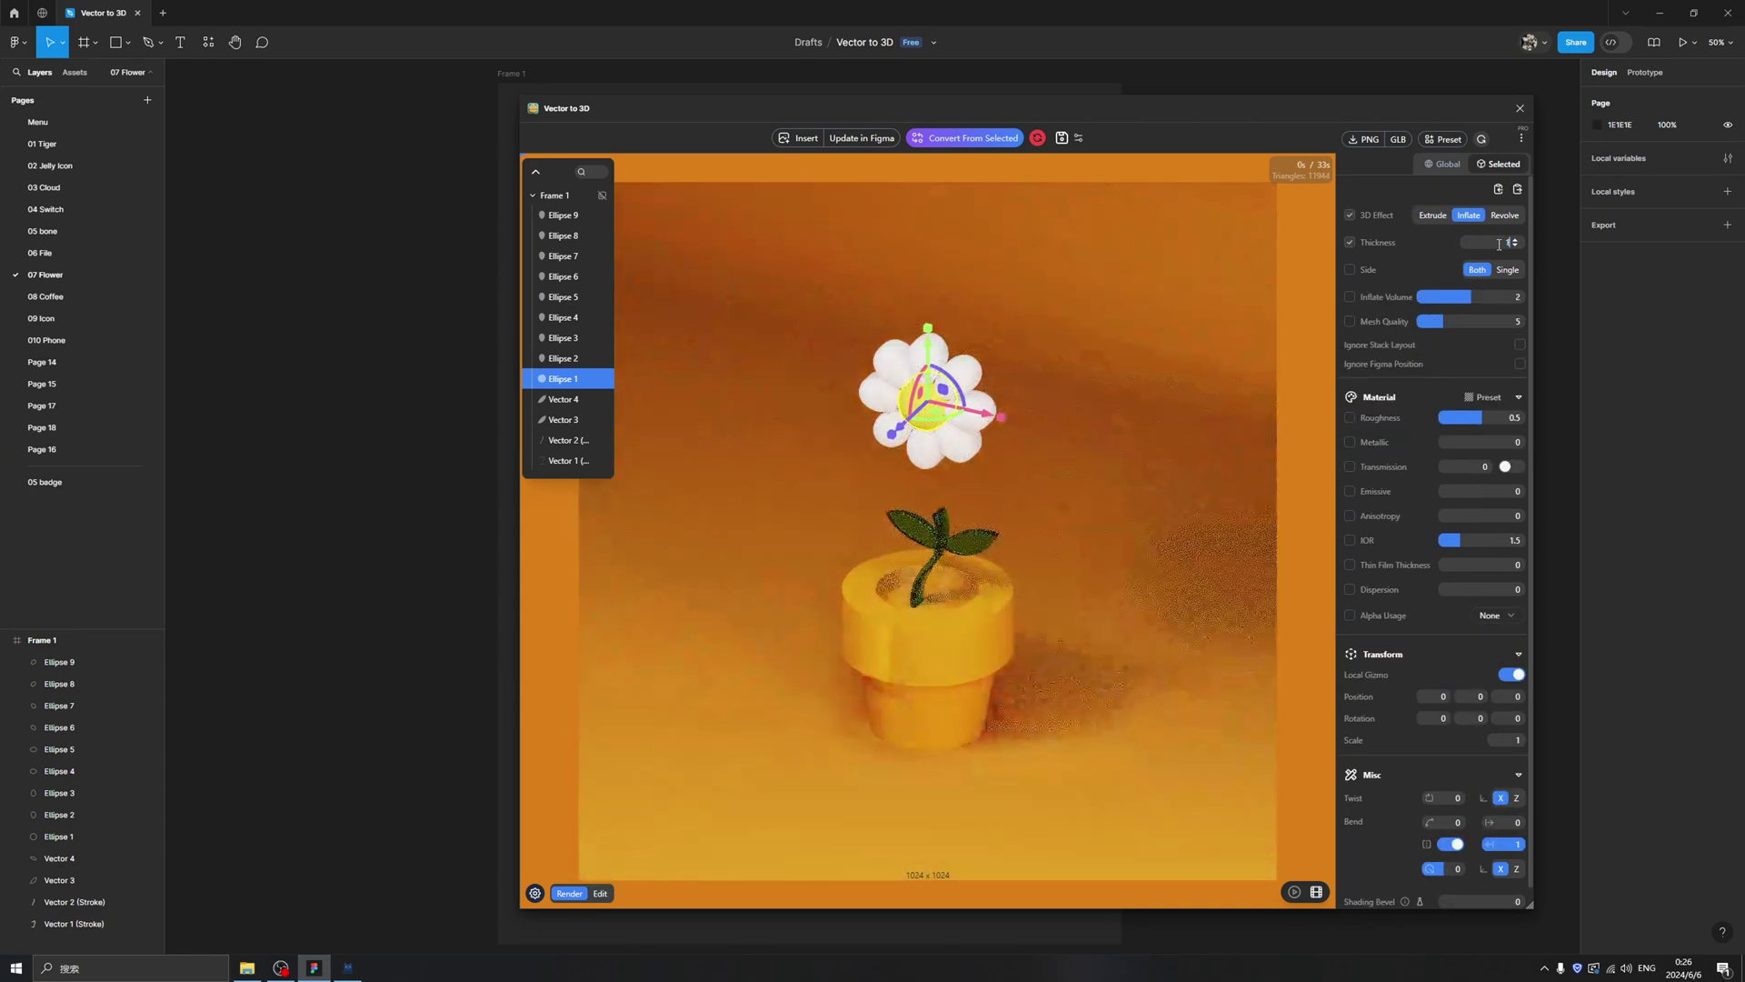
# Step: Move the whole flower head, all eight petals and the yellow centre, down and forward toward the stem
pyautogui.click(974, 449)
pyautogui.click(964, 441)
pyautogui.keyDown('shift'); pyautogui.click(927, 459); pyautogui.keyUp('shift')
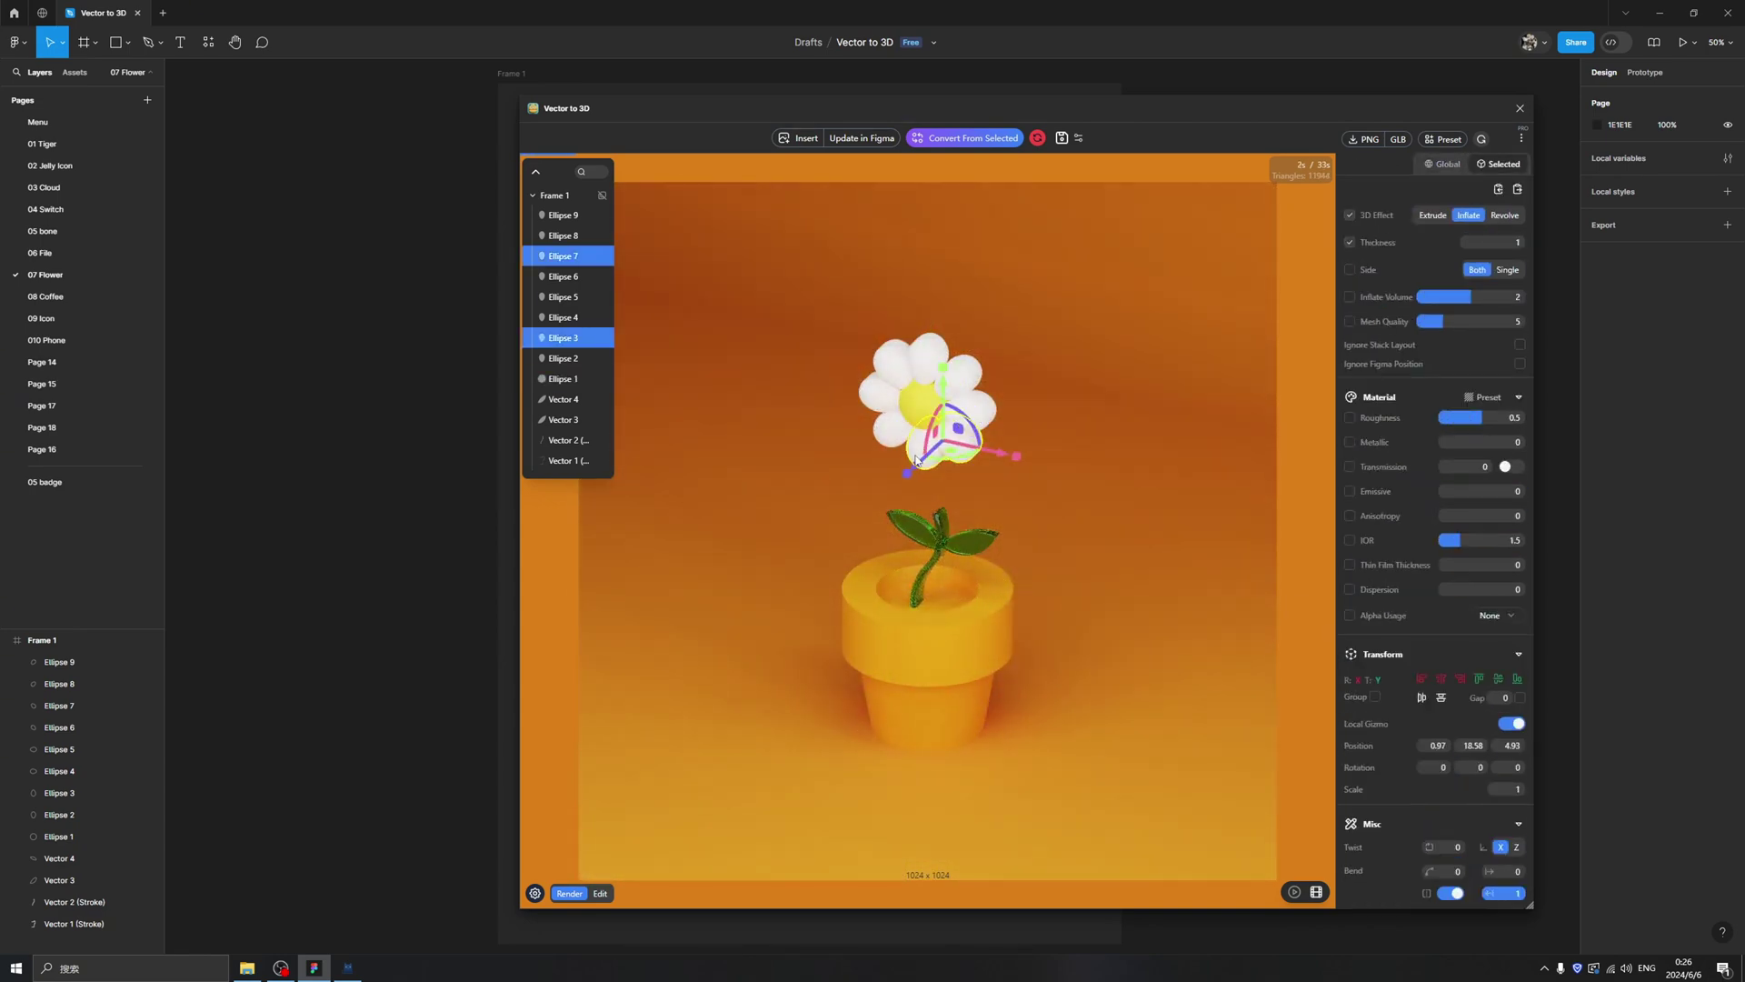
pyautogui.keyDown('shift'); pyautogui.click(898, 440); pyautogui.keyUp('shift')
pyautogui.keyDown('shift'); pyautogui.click(887, 402); pyautogui.keyUp('shift')
pyautogui.keyDown('shift'); pyautogui.click(891, 374); pyautogui.keyUp('shift')
pyautogui.keyDown('shift'); pyautogui.click(923, 356); pyautogui.keyUp('shift')
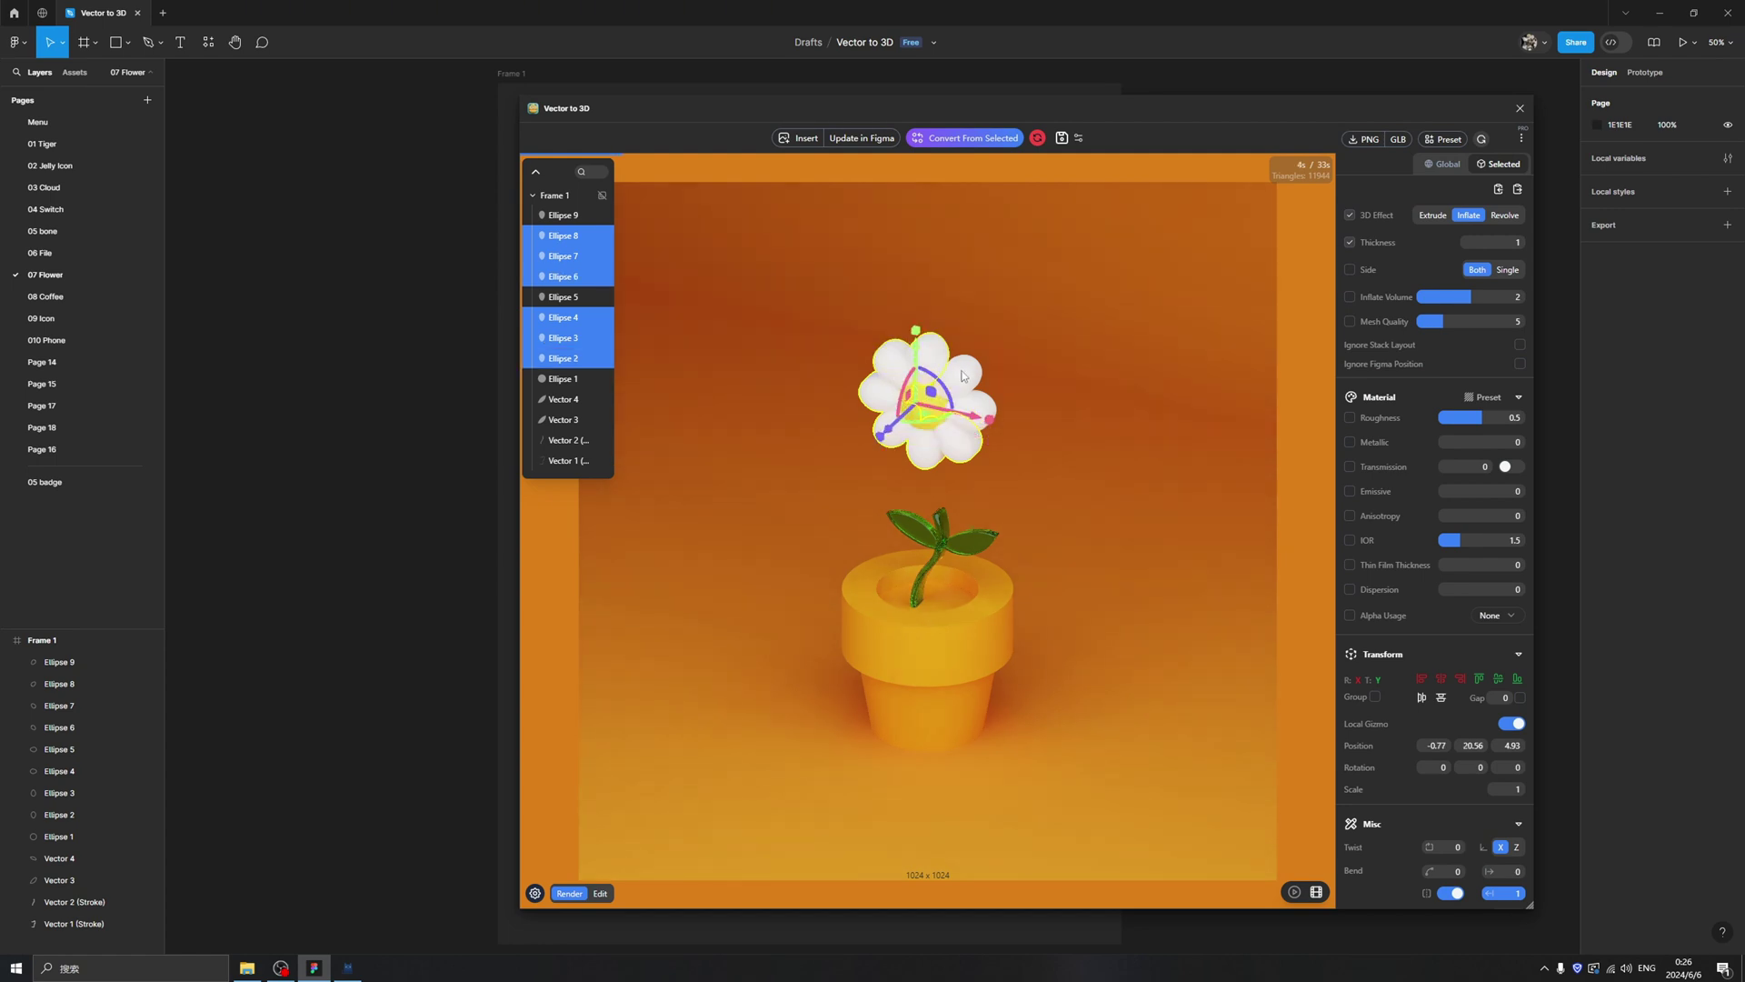
pyautogui.keyDown('shift'); pyautogui.click(962, 373); pyautogui.keyUp('shift')
pyautogui.keyDown('shift'); pyautogui.click(985, 410); pyautogui.keyUp('shift')
pyautogui.keyDown('shift'); pyautogui.click(925, 429); pyautogui.keyUp('shift')
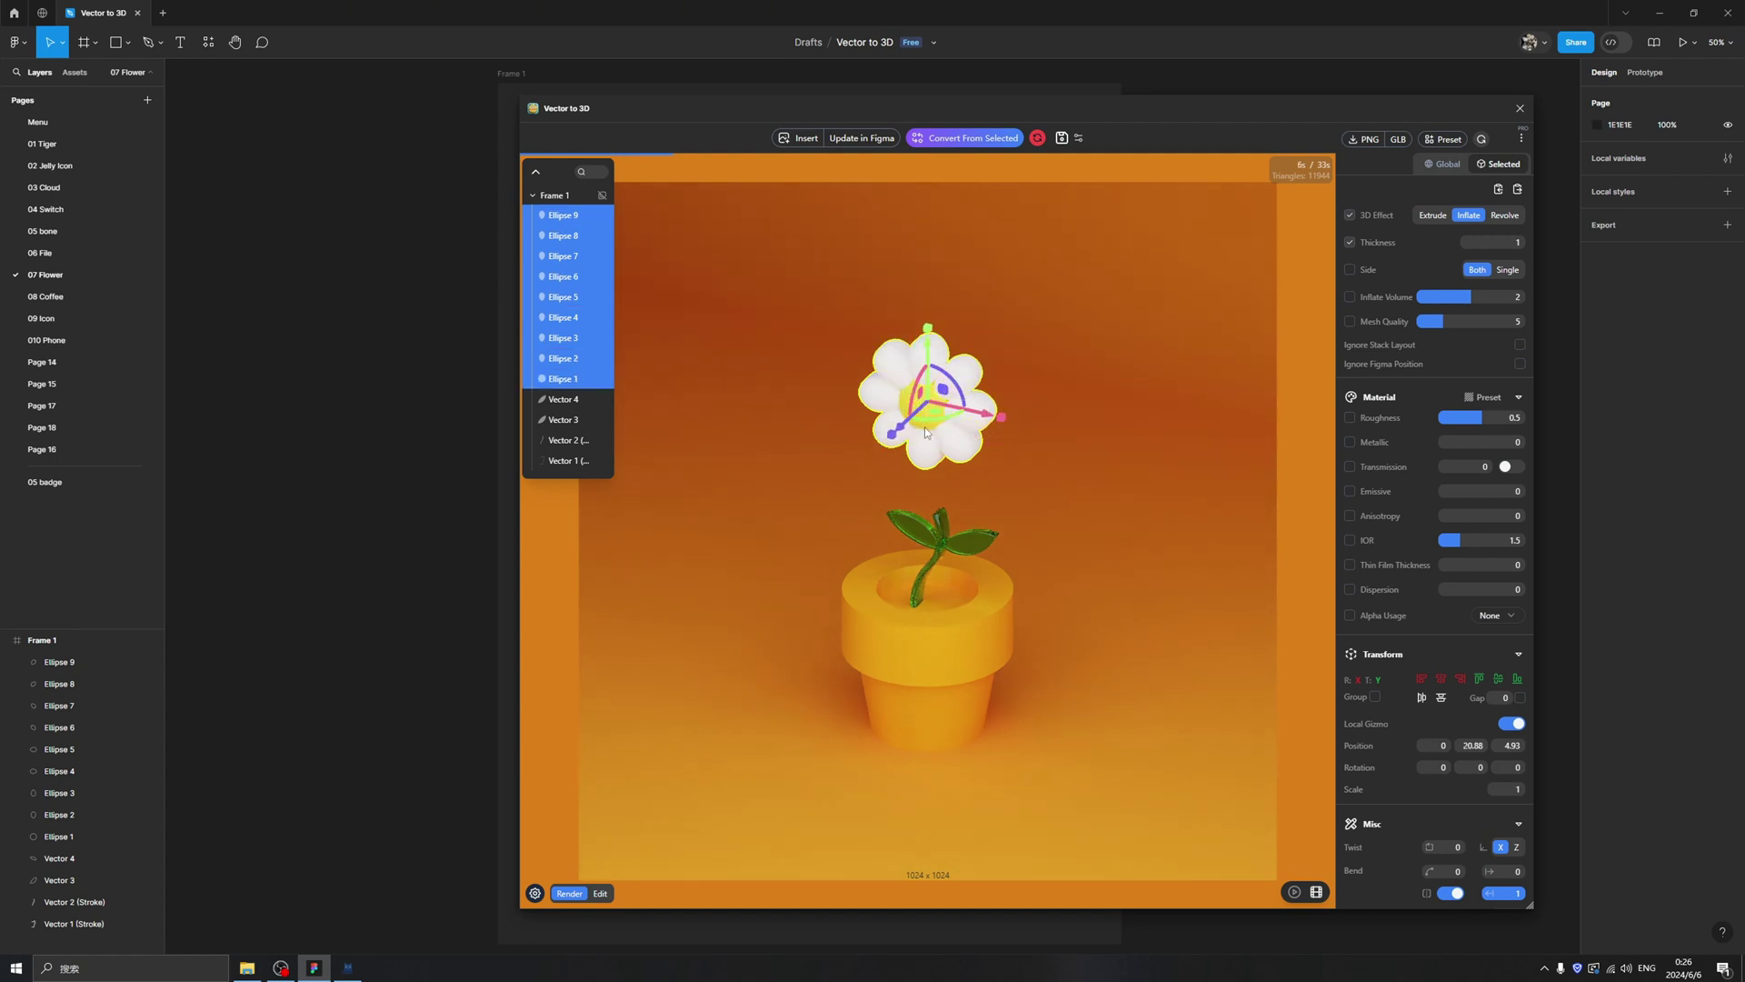
pyautogui.moveTo(895, 431); pyautogui.dragTo(920, 381)
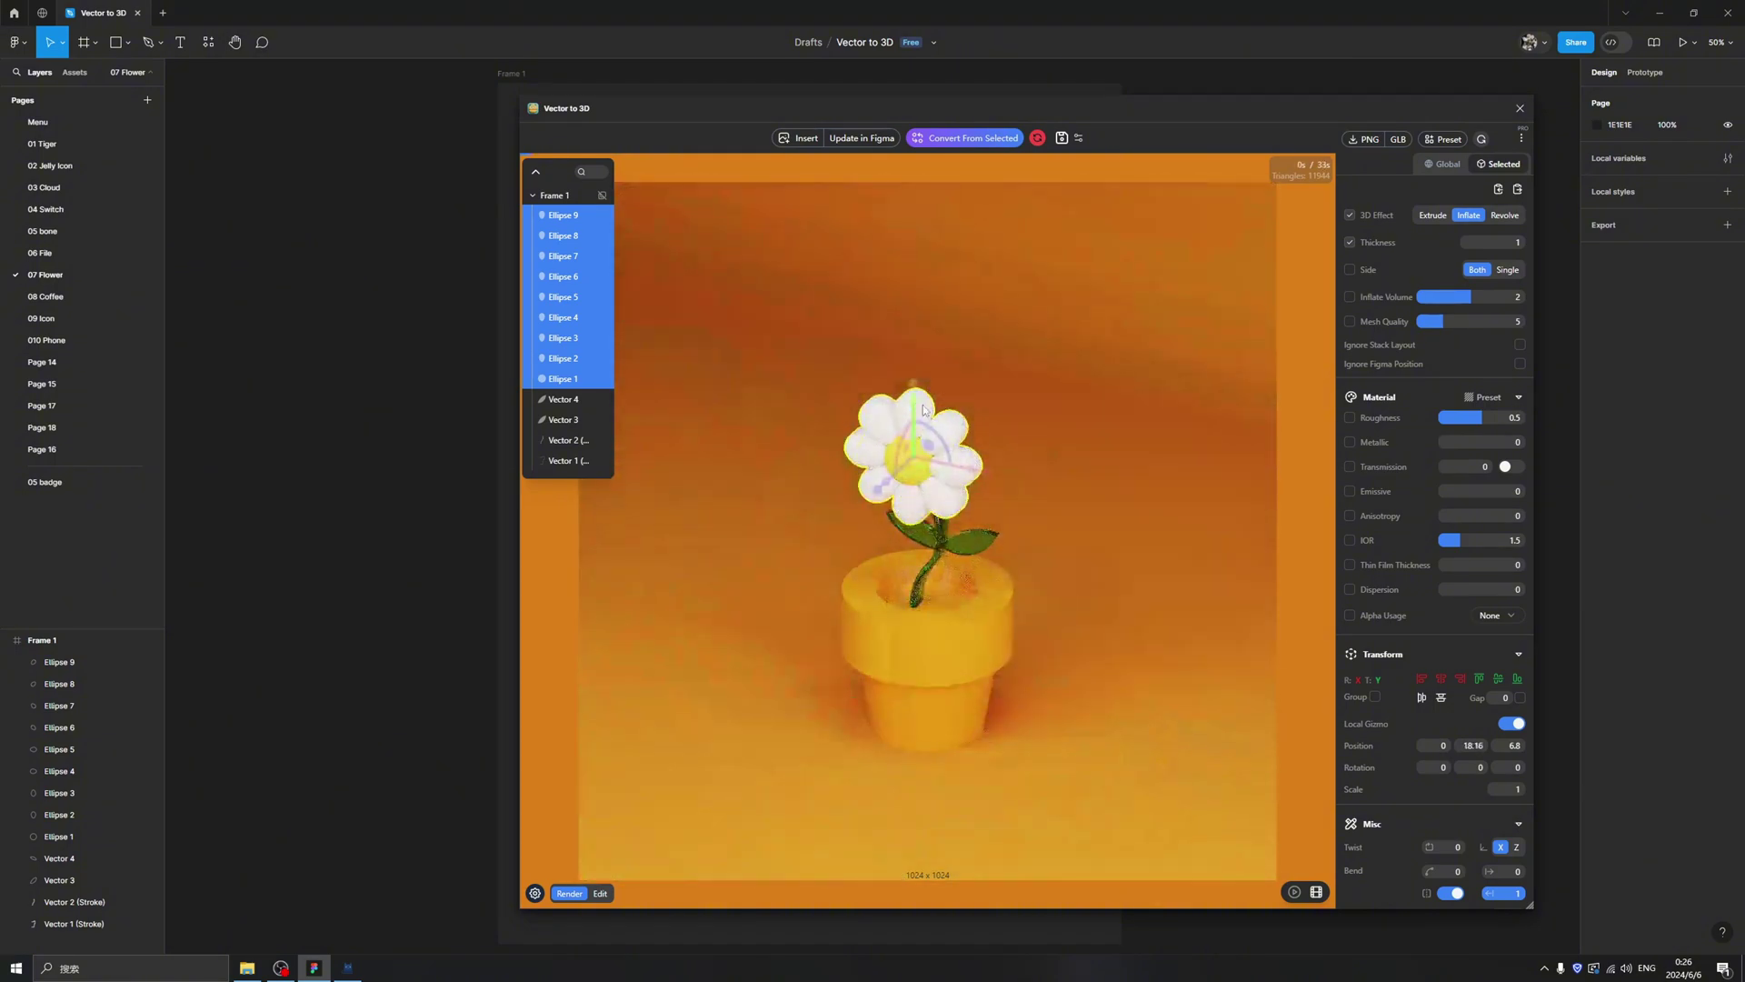
# Step: Adjust the flower head's position to X 0.99, Y 20.38, Z 5.92 so it sits on the stem tip
pyautogui.moveTo(1055, 414); pyautogui.dragTo(995, 436)
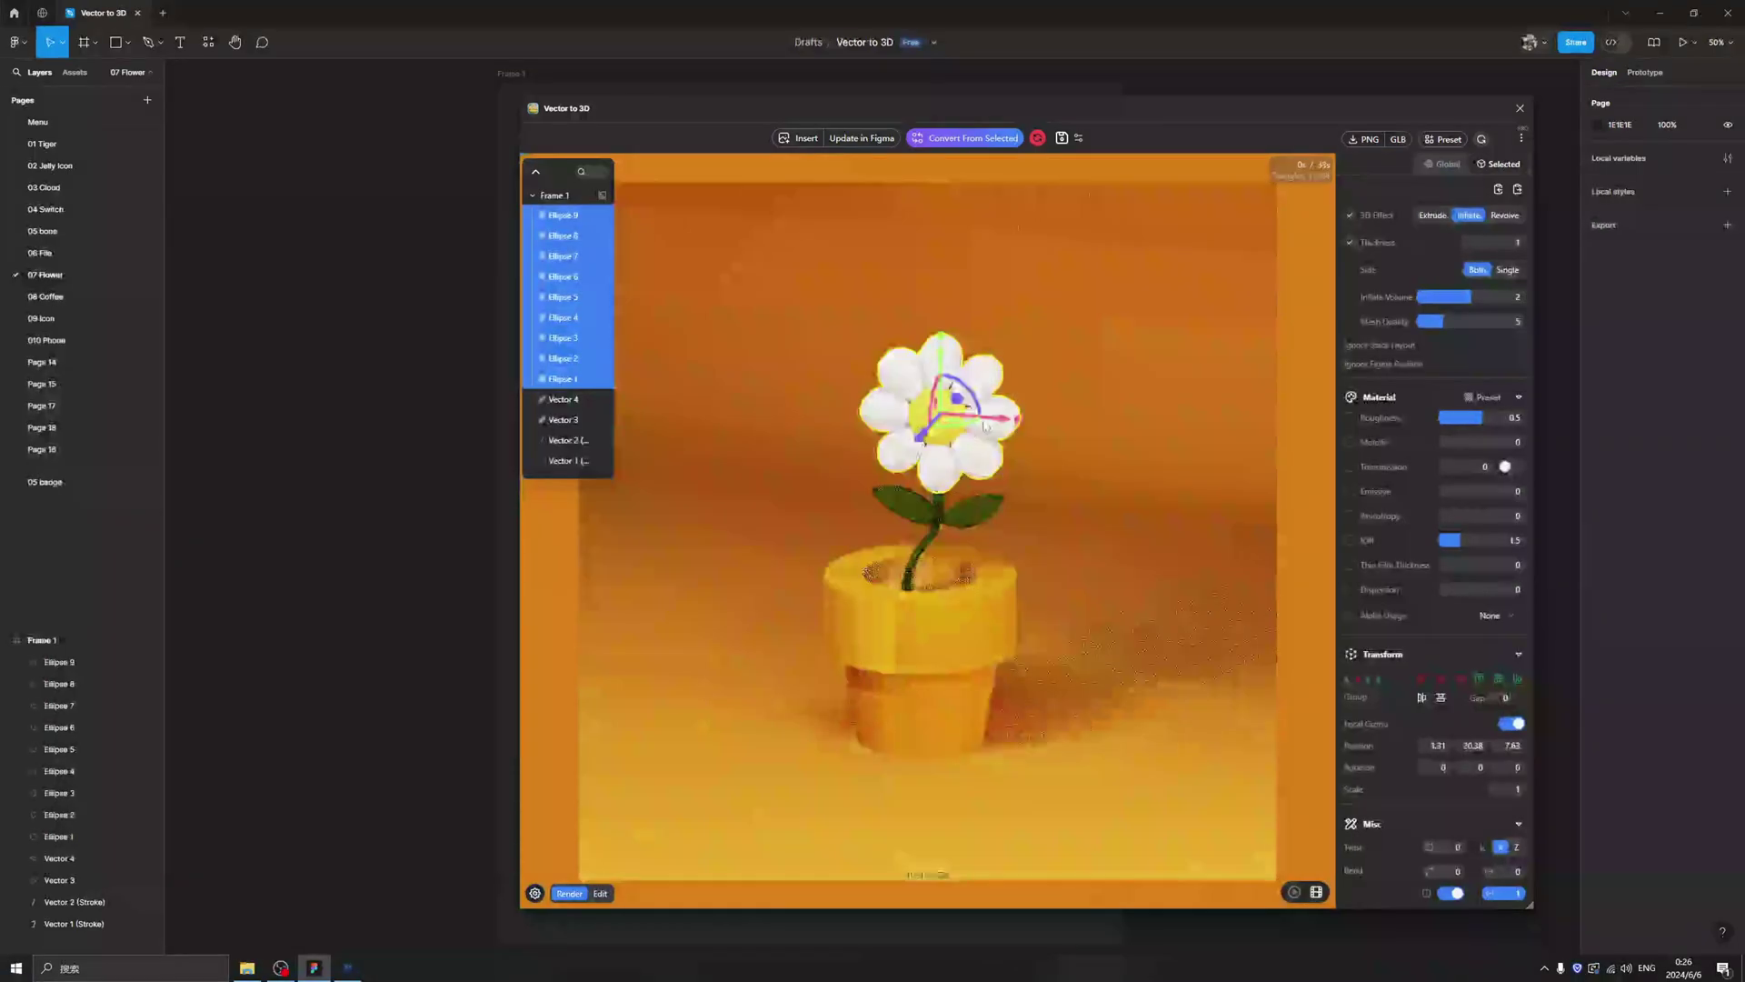
pyautogui.moveTo(1148, 519); pyautogui.dragTo(1063, 535)
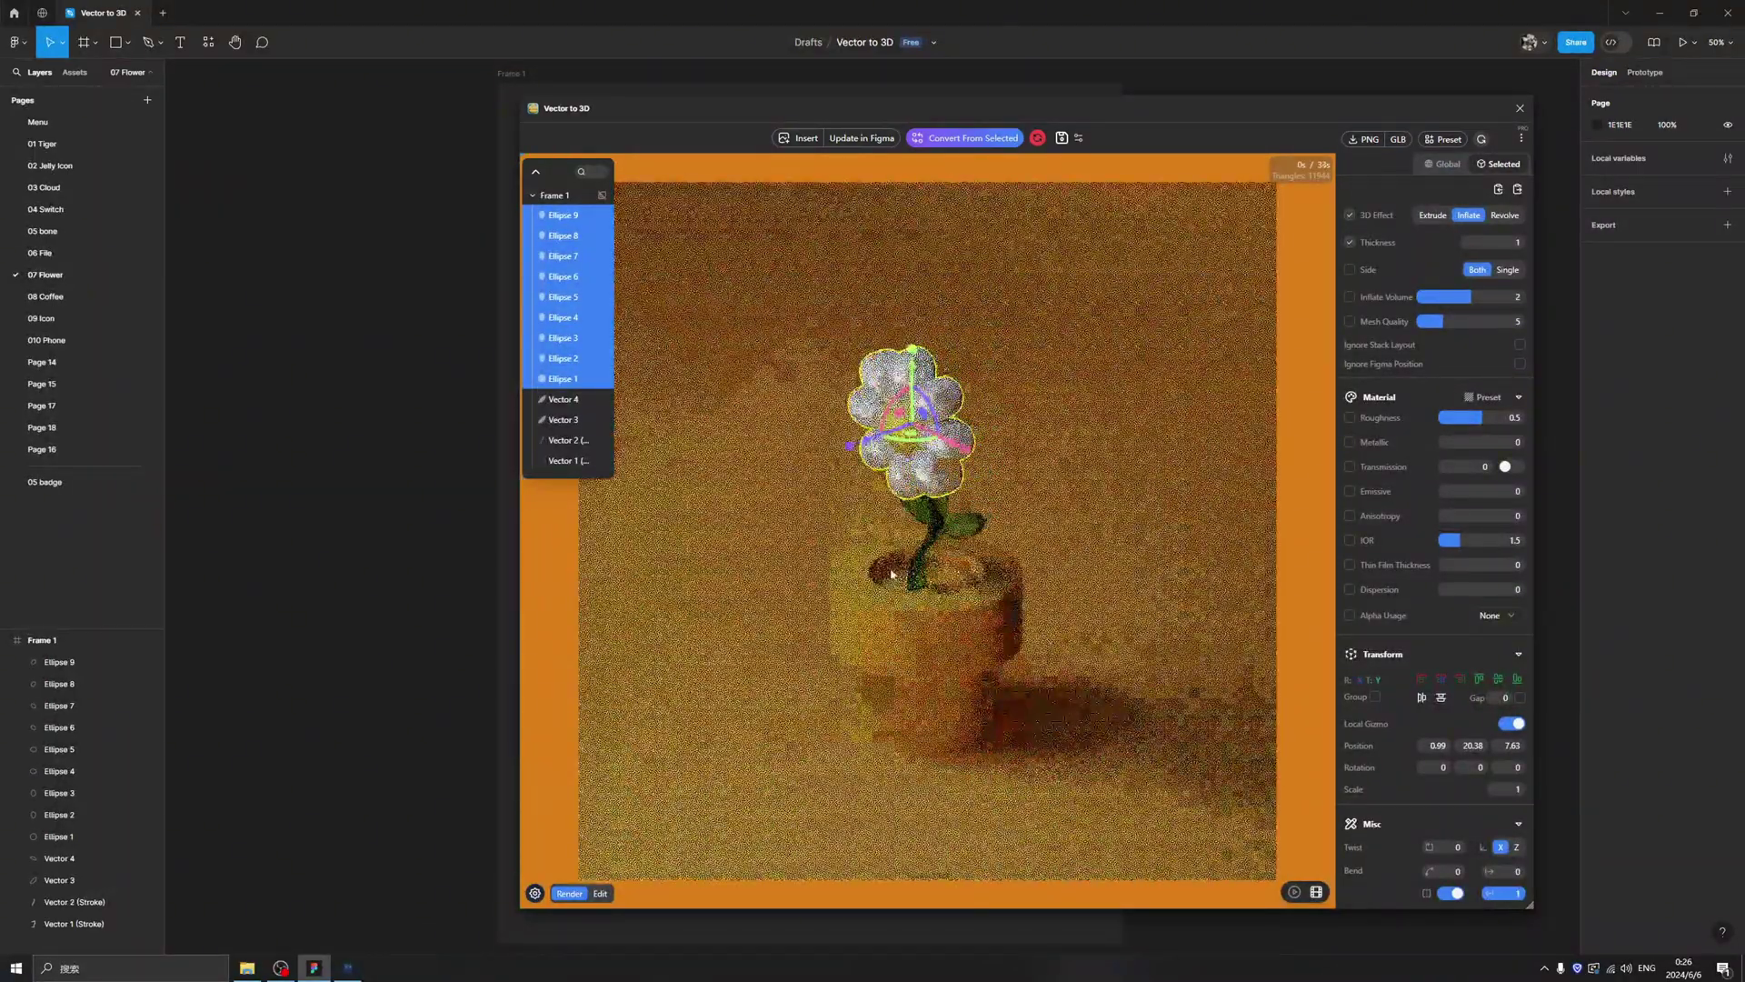
pyautogui.moveTo(866, 441); pyautogui.dragTo(891, 432)
pyautogui.moveTo(762, 647); pyautogui.dragTo(878, 660)
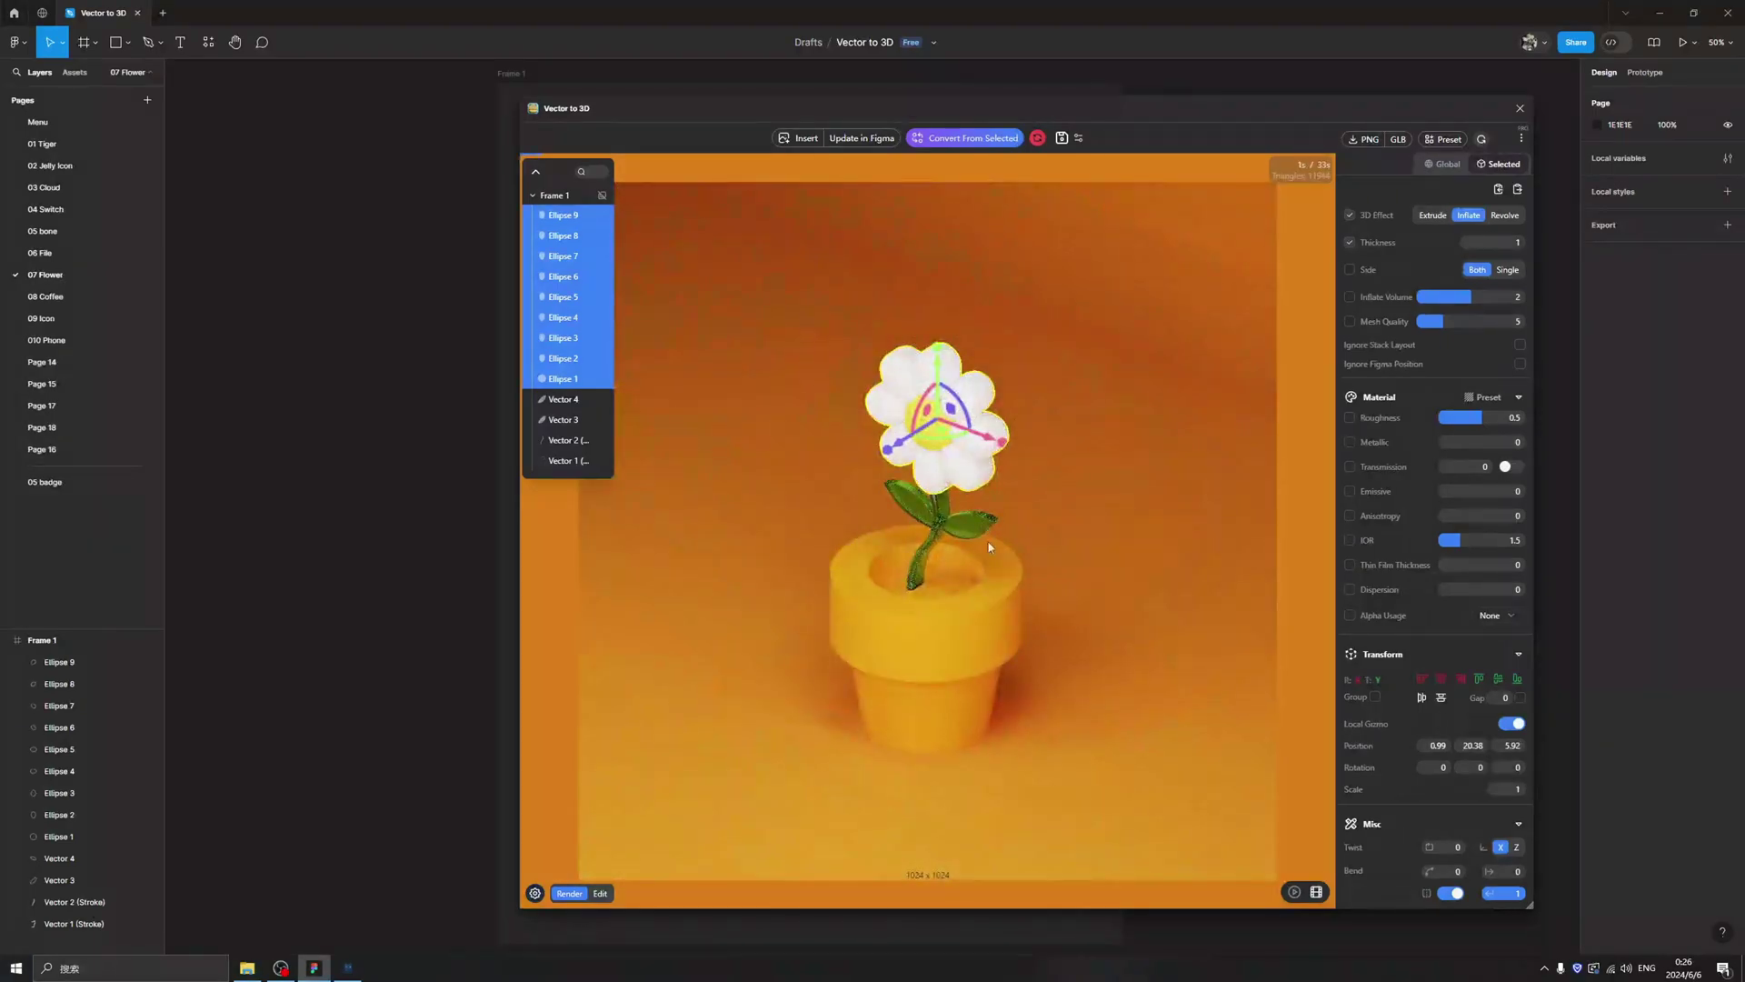
pyautogui.moveTo(1055, 583); pyautogui.dragTo(1162, 595)
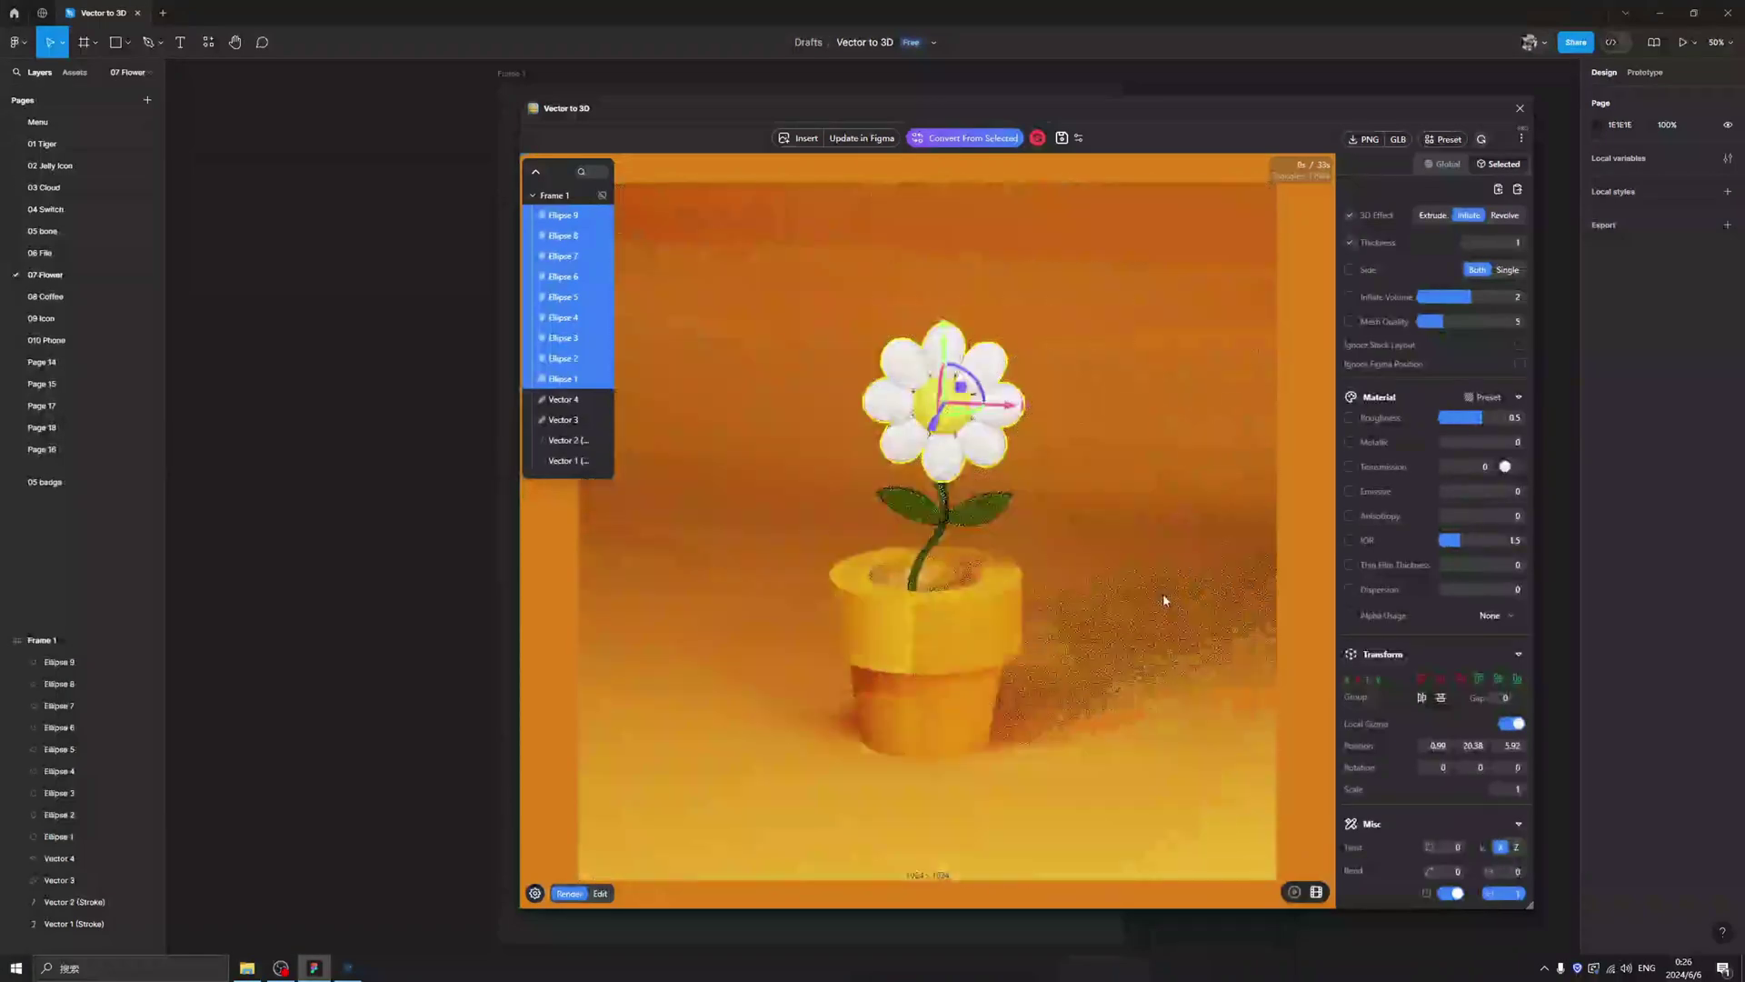
# Step: Set the flower pot's scale to 0.6
pyautogui.click(965, 629)
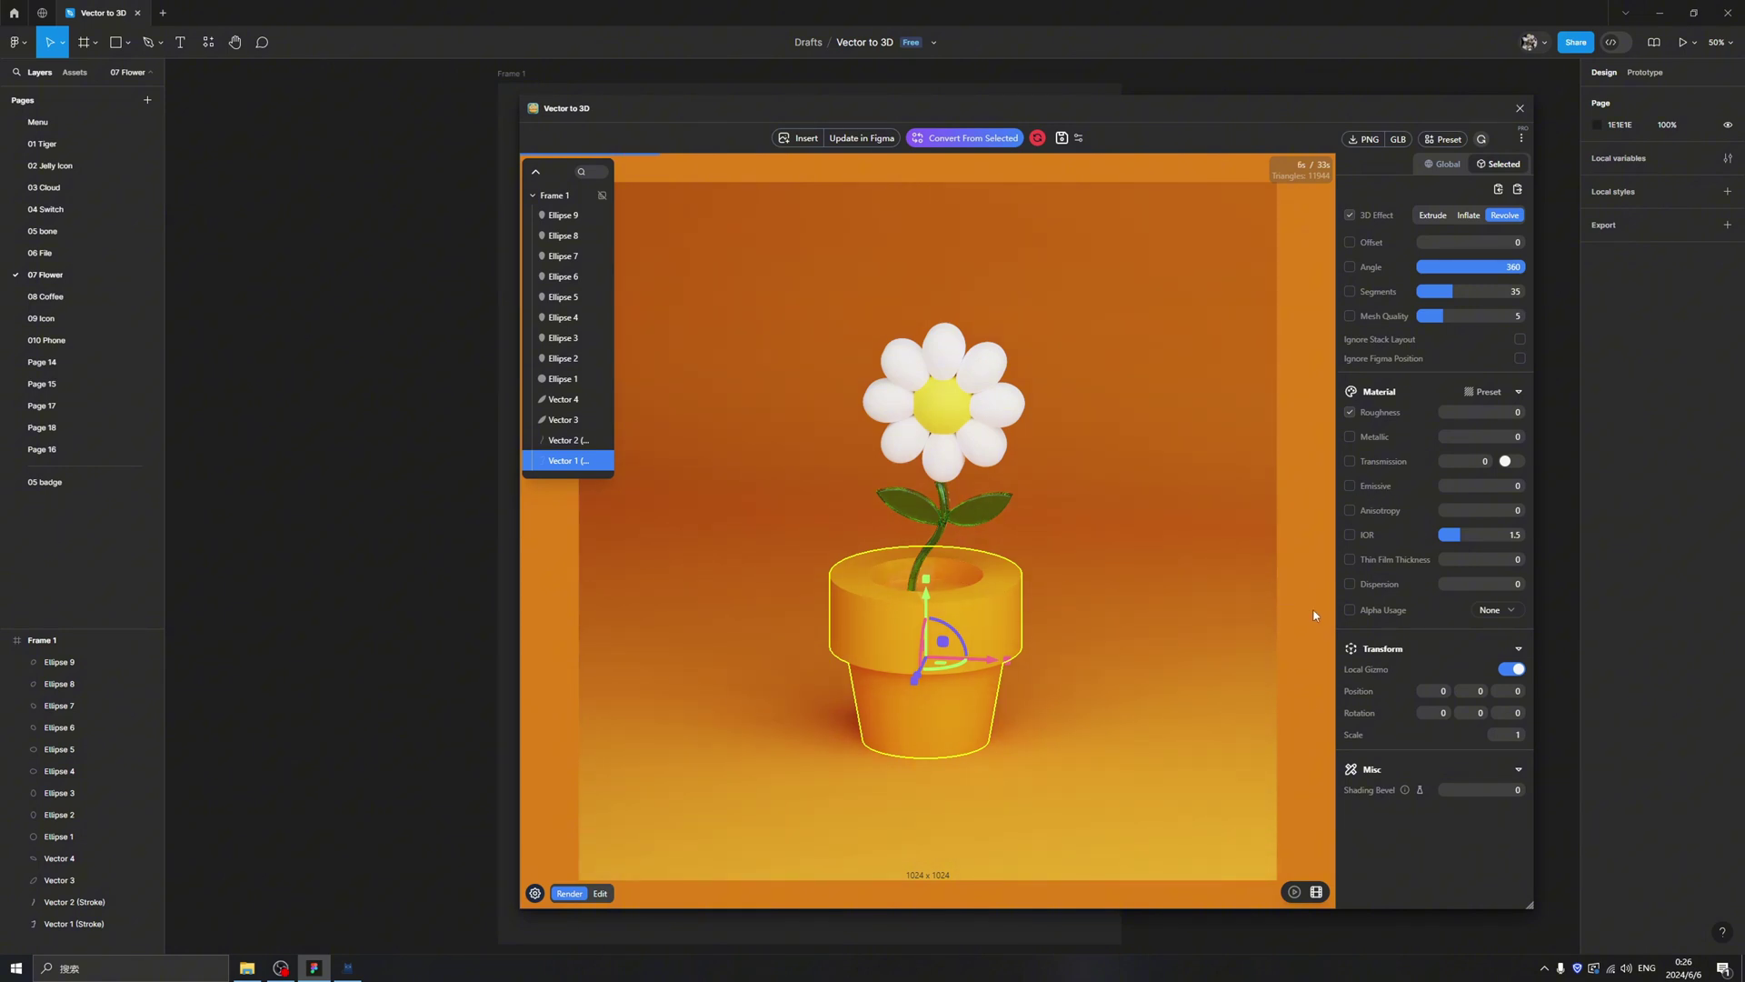
pyautogui.moveTo(1169, 108); pyautogui.dragTo(1389, 62)
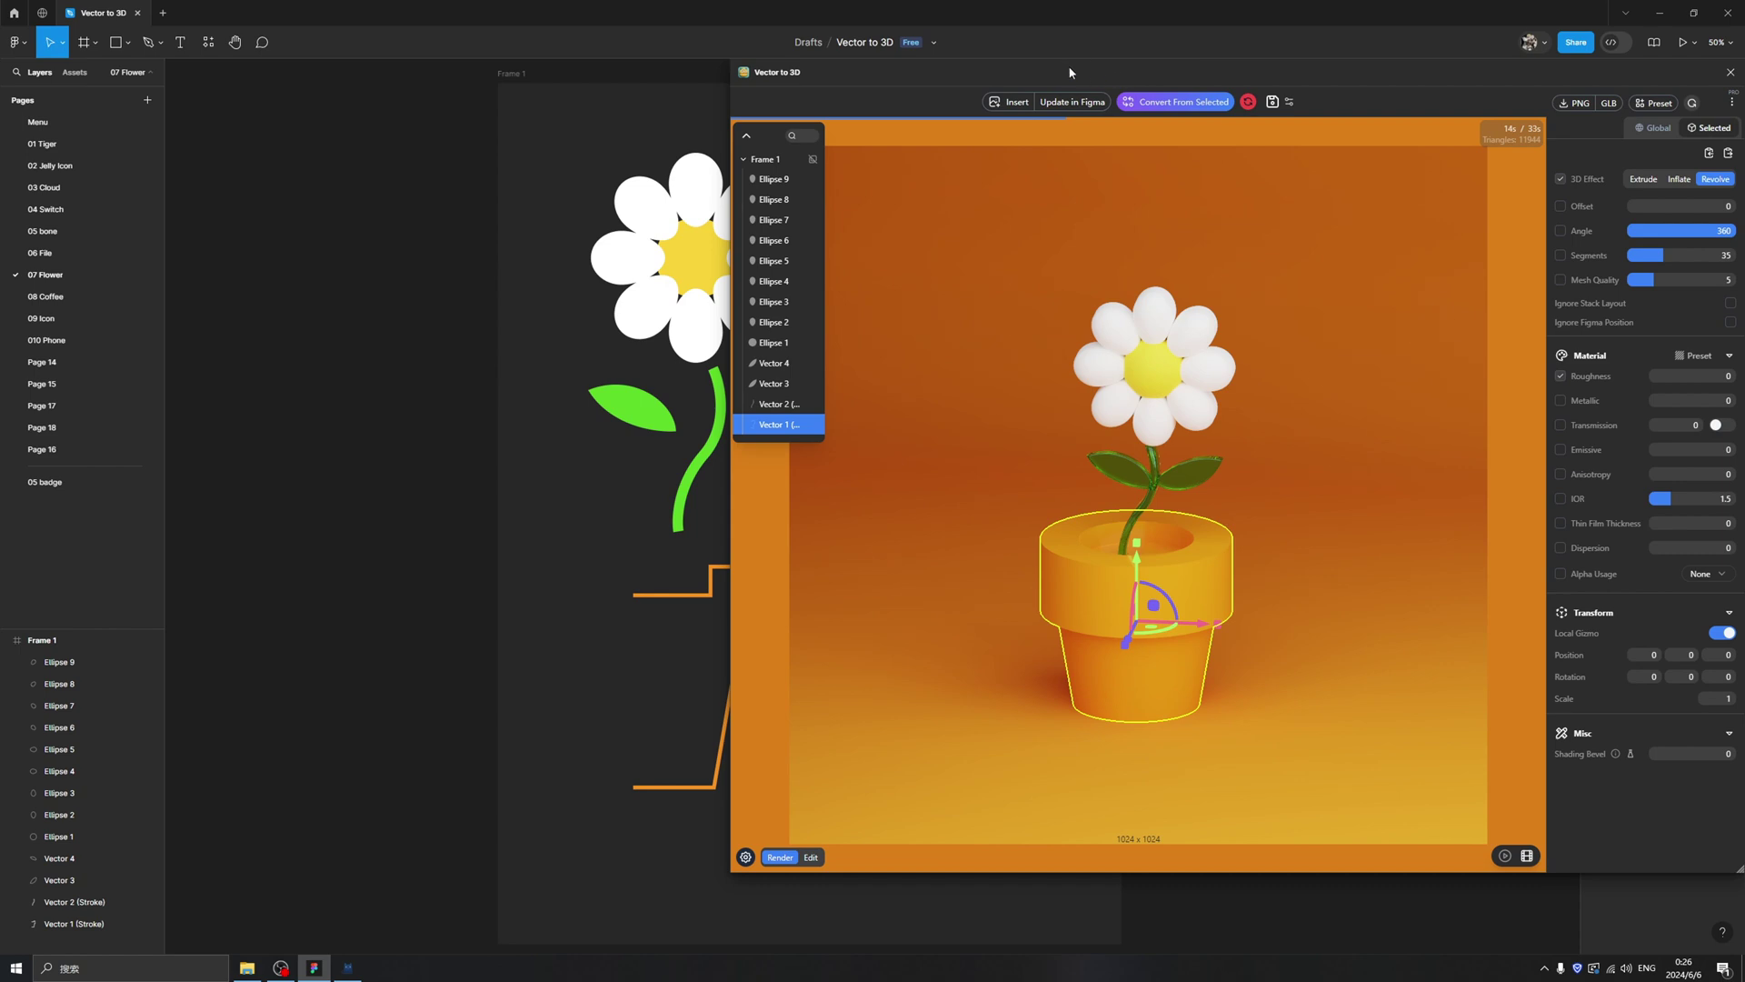
pyautogui.moveTo(1061, 74); pyautogui.dragTo(801, 95)
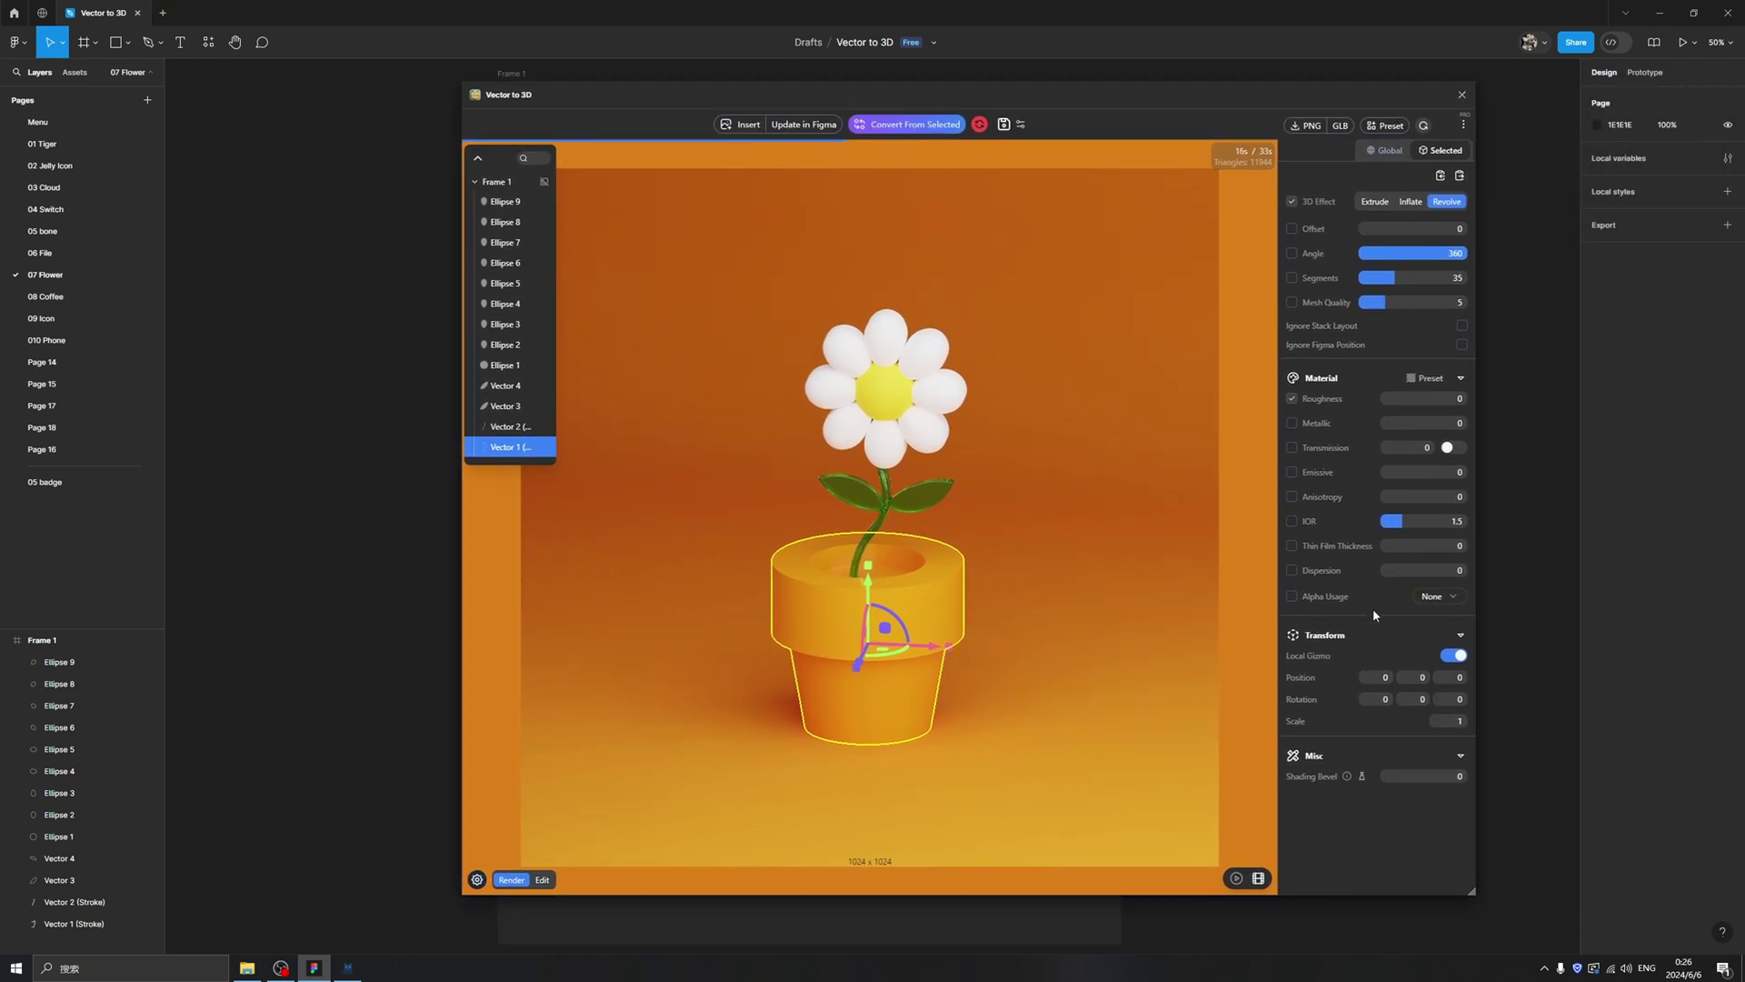
pyautogui.click(1457, 724)
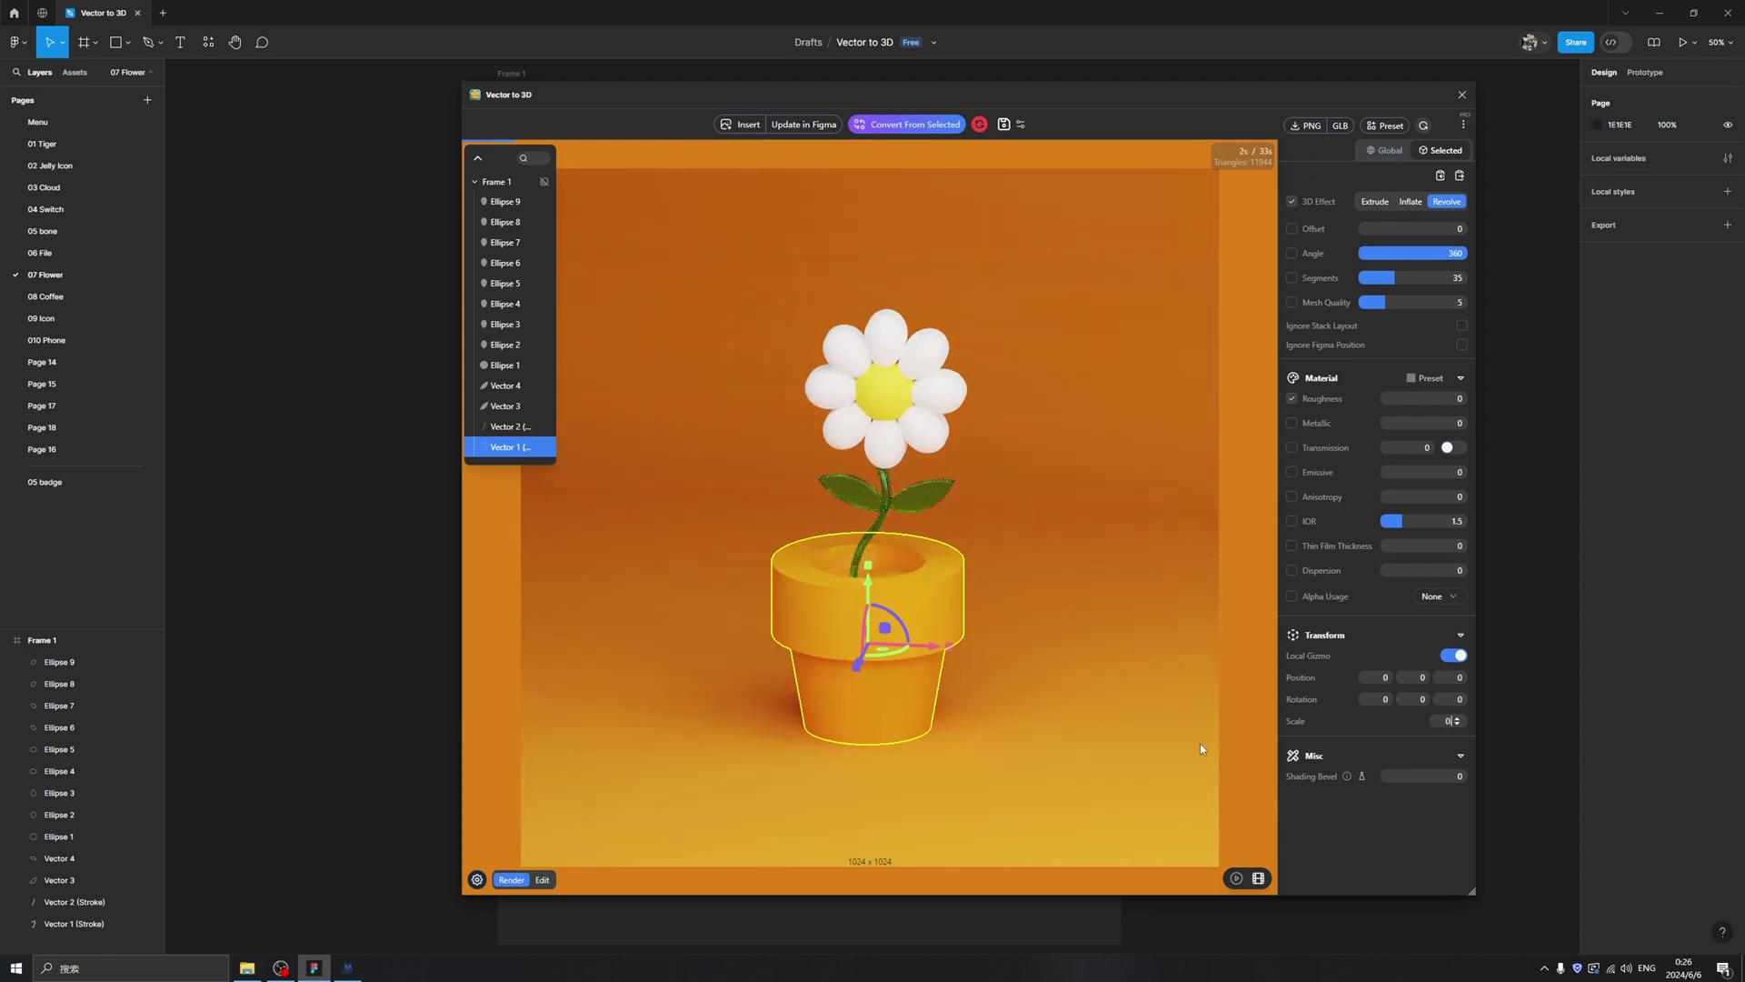
pyautogui.write('.6')
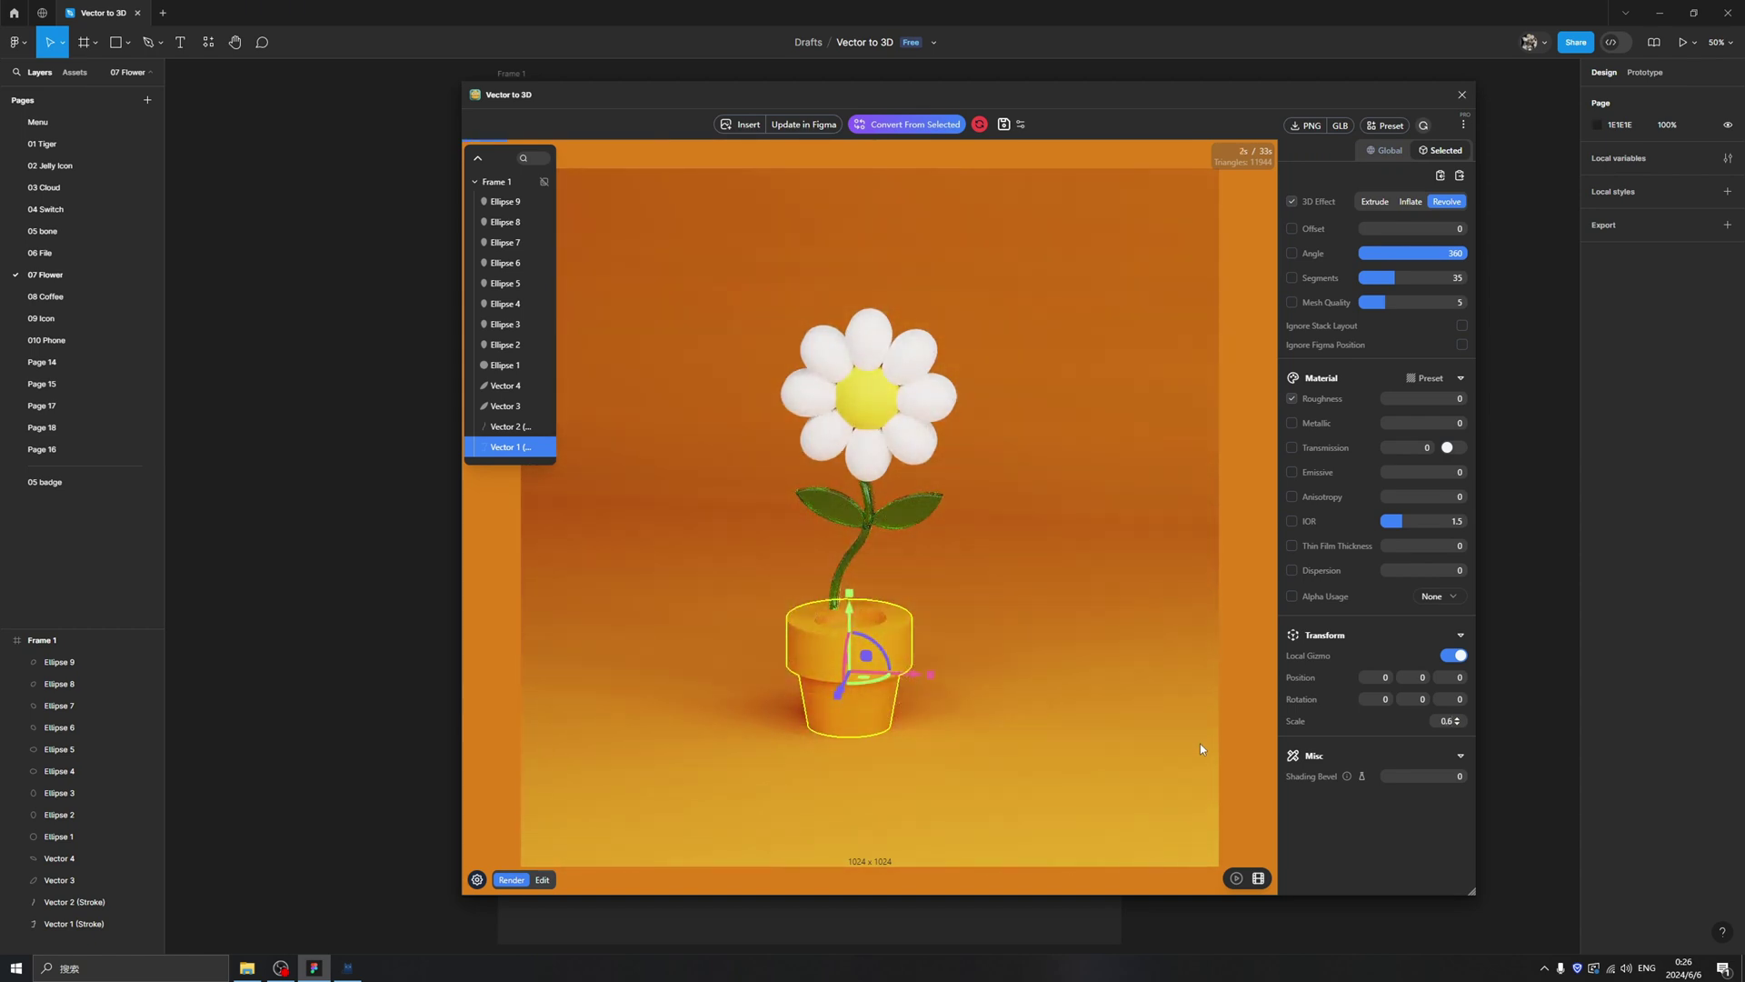
# Step: Move the pot under the stem to about X -0.77 and Y 1.28, then deselect it
pyautogui.moveTo(920, 680); pyautogui.dragTo(836, 586)
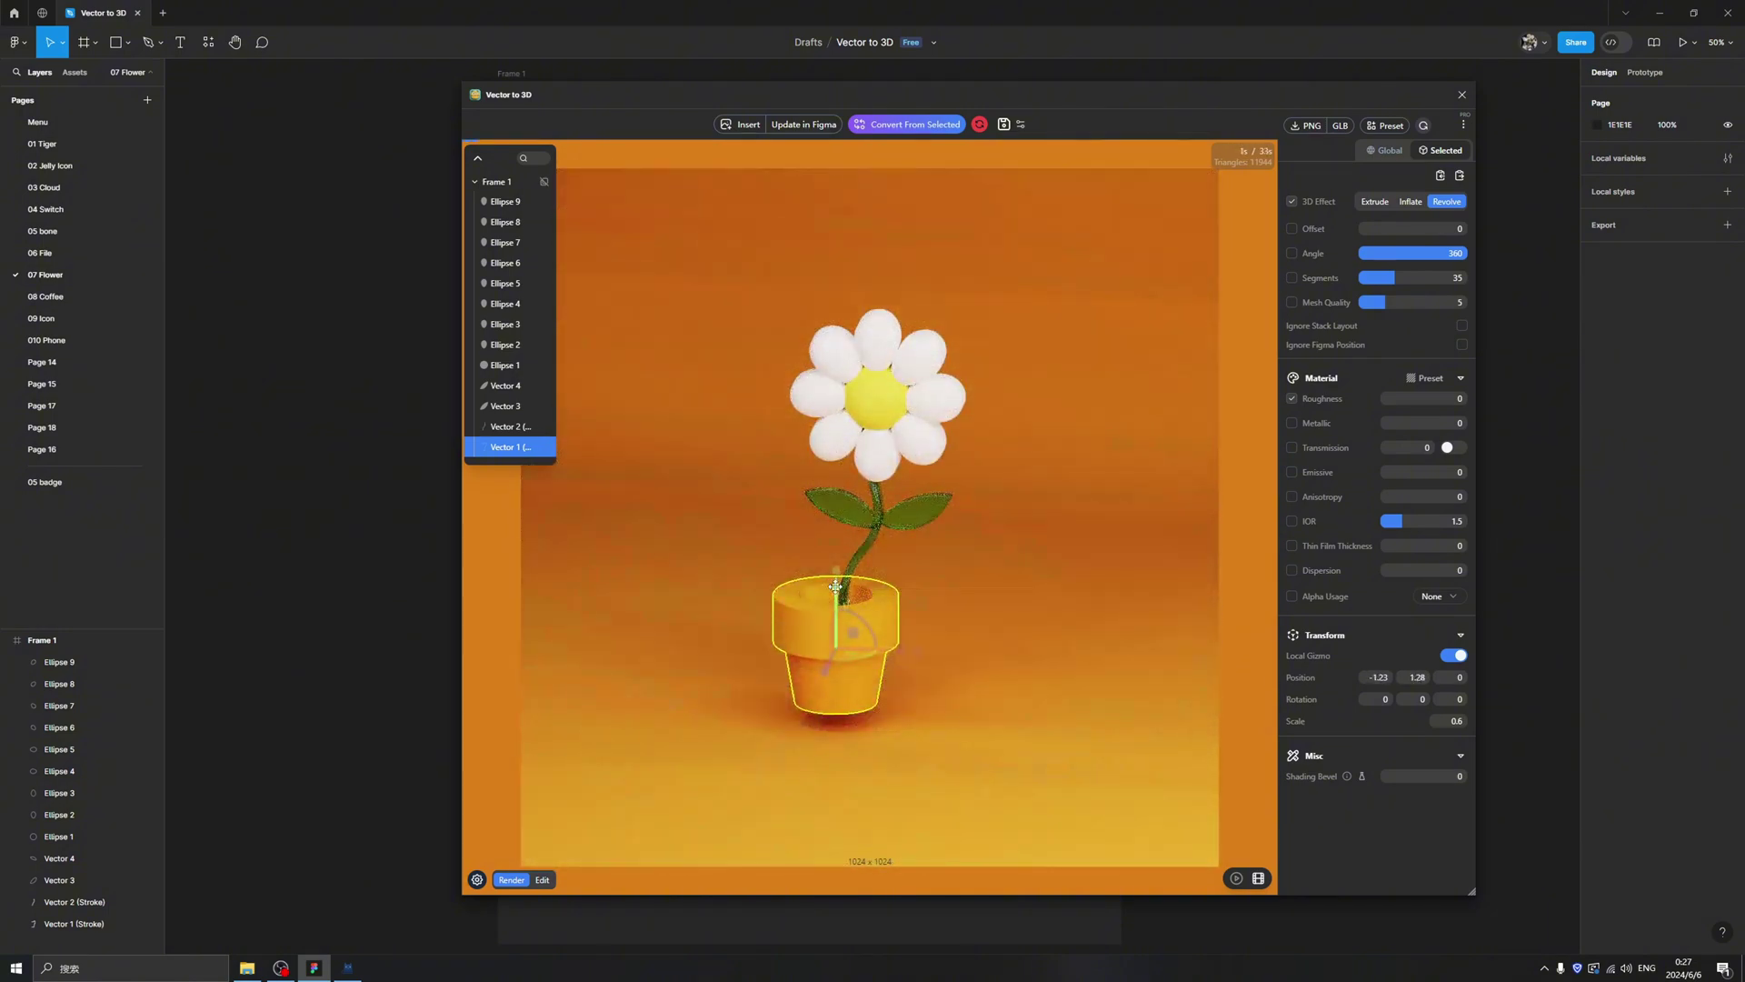
pyautogui.moveTo(900, 672); pyautogui.dragTo(907, 671)
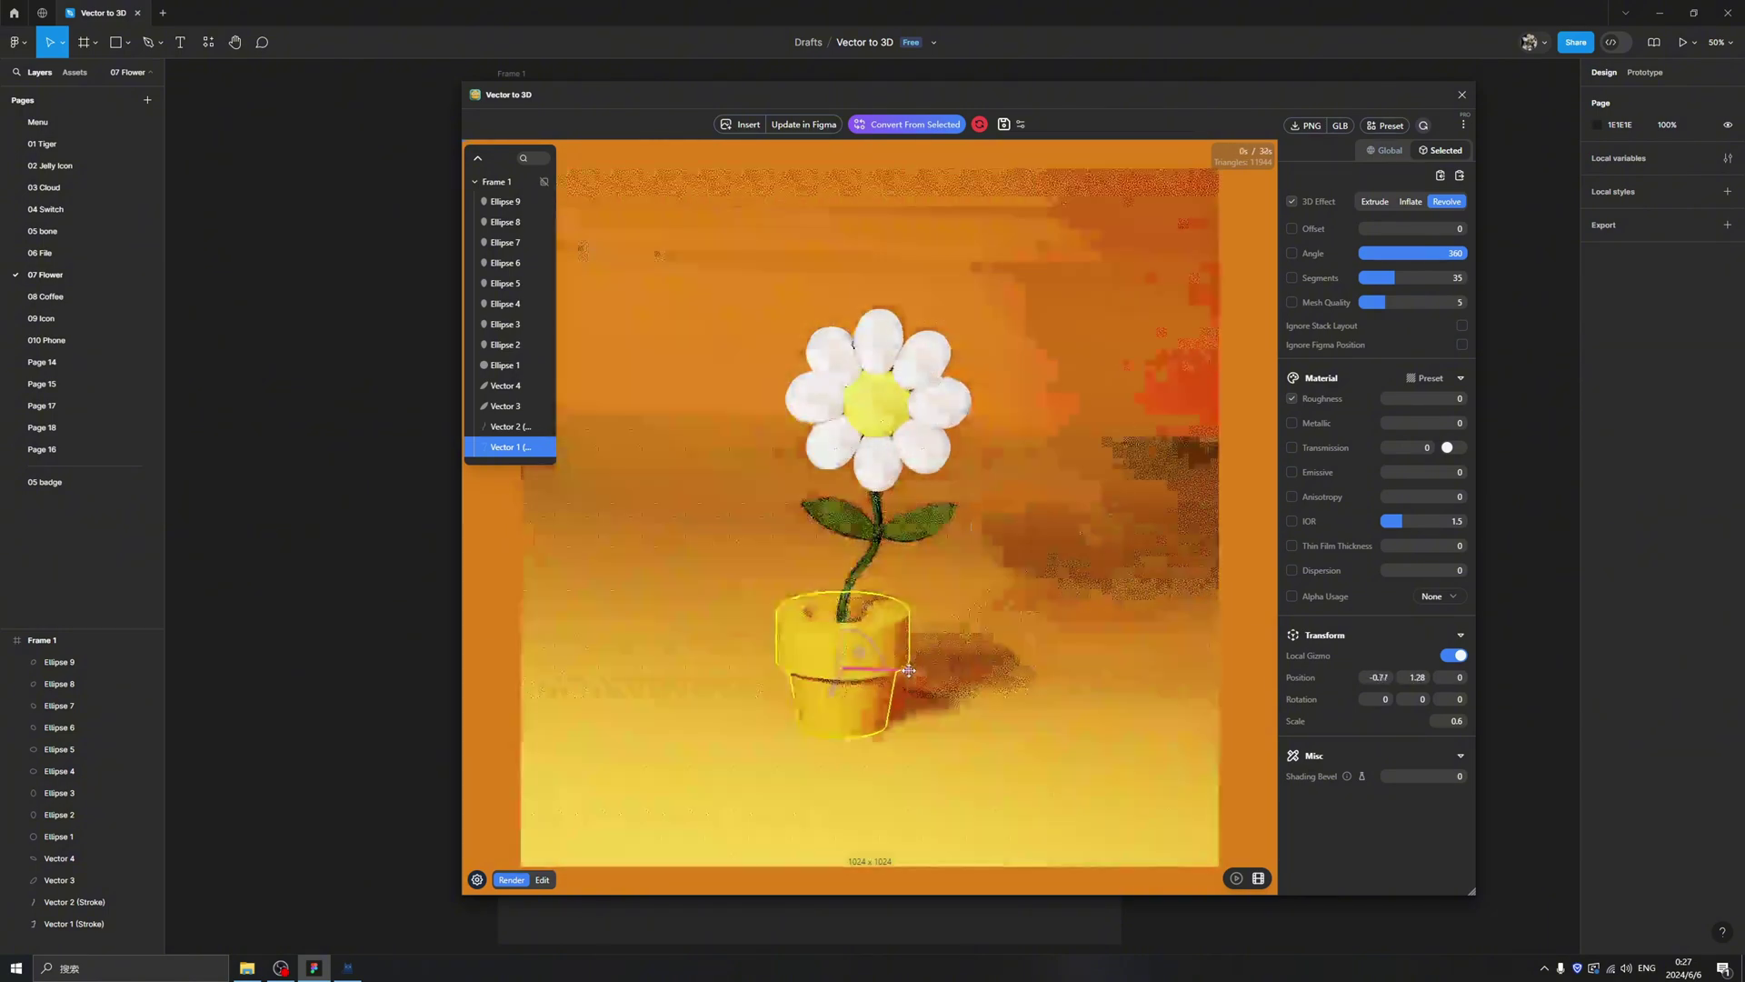
pyautogui.click(1083, 686)
# Step: Inspect the potted flower from slightly different angles and review the turntable animation and its render settings
pyautogui.moveTo(1015, 660); pyautogui.dragTo(977, 636)
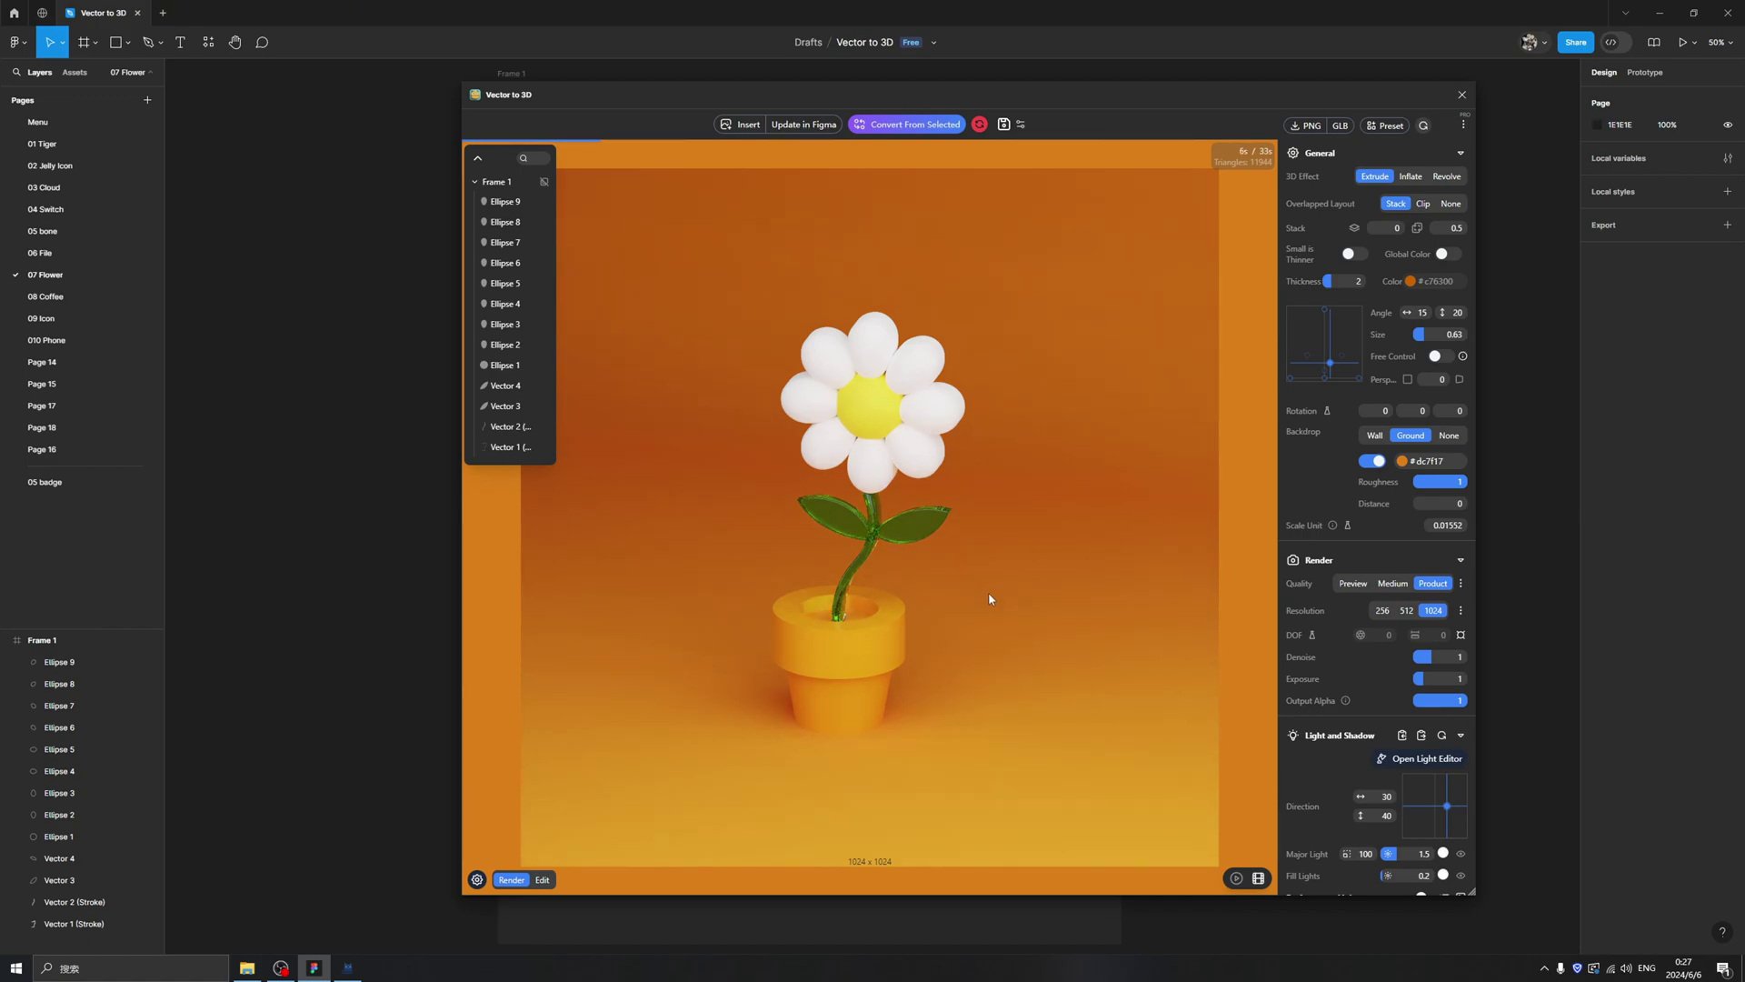
pyautogui.moveTo(989, 599); pyautogui.dragTo(991, 604)
pyautogui.moveTo(1032, 602); pyautogui.dragTo(997, 613)
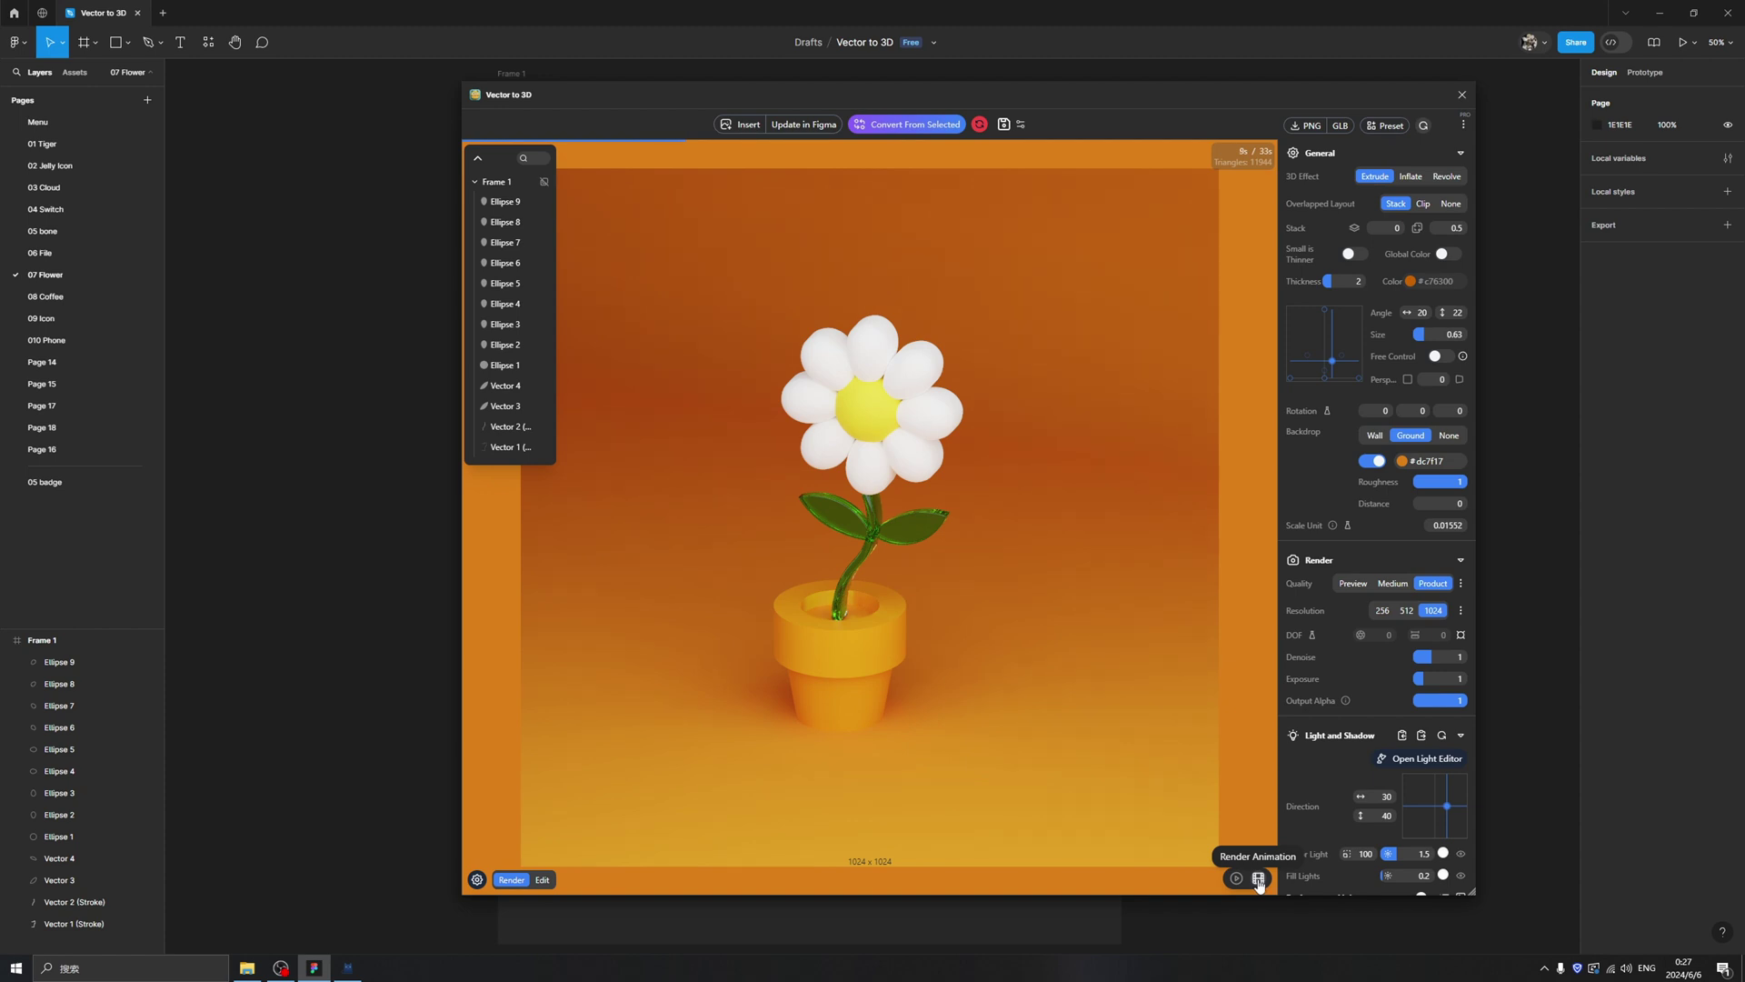
pyautogui.click(1258, 879)
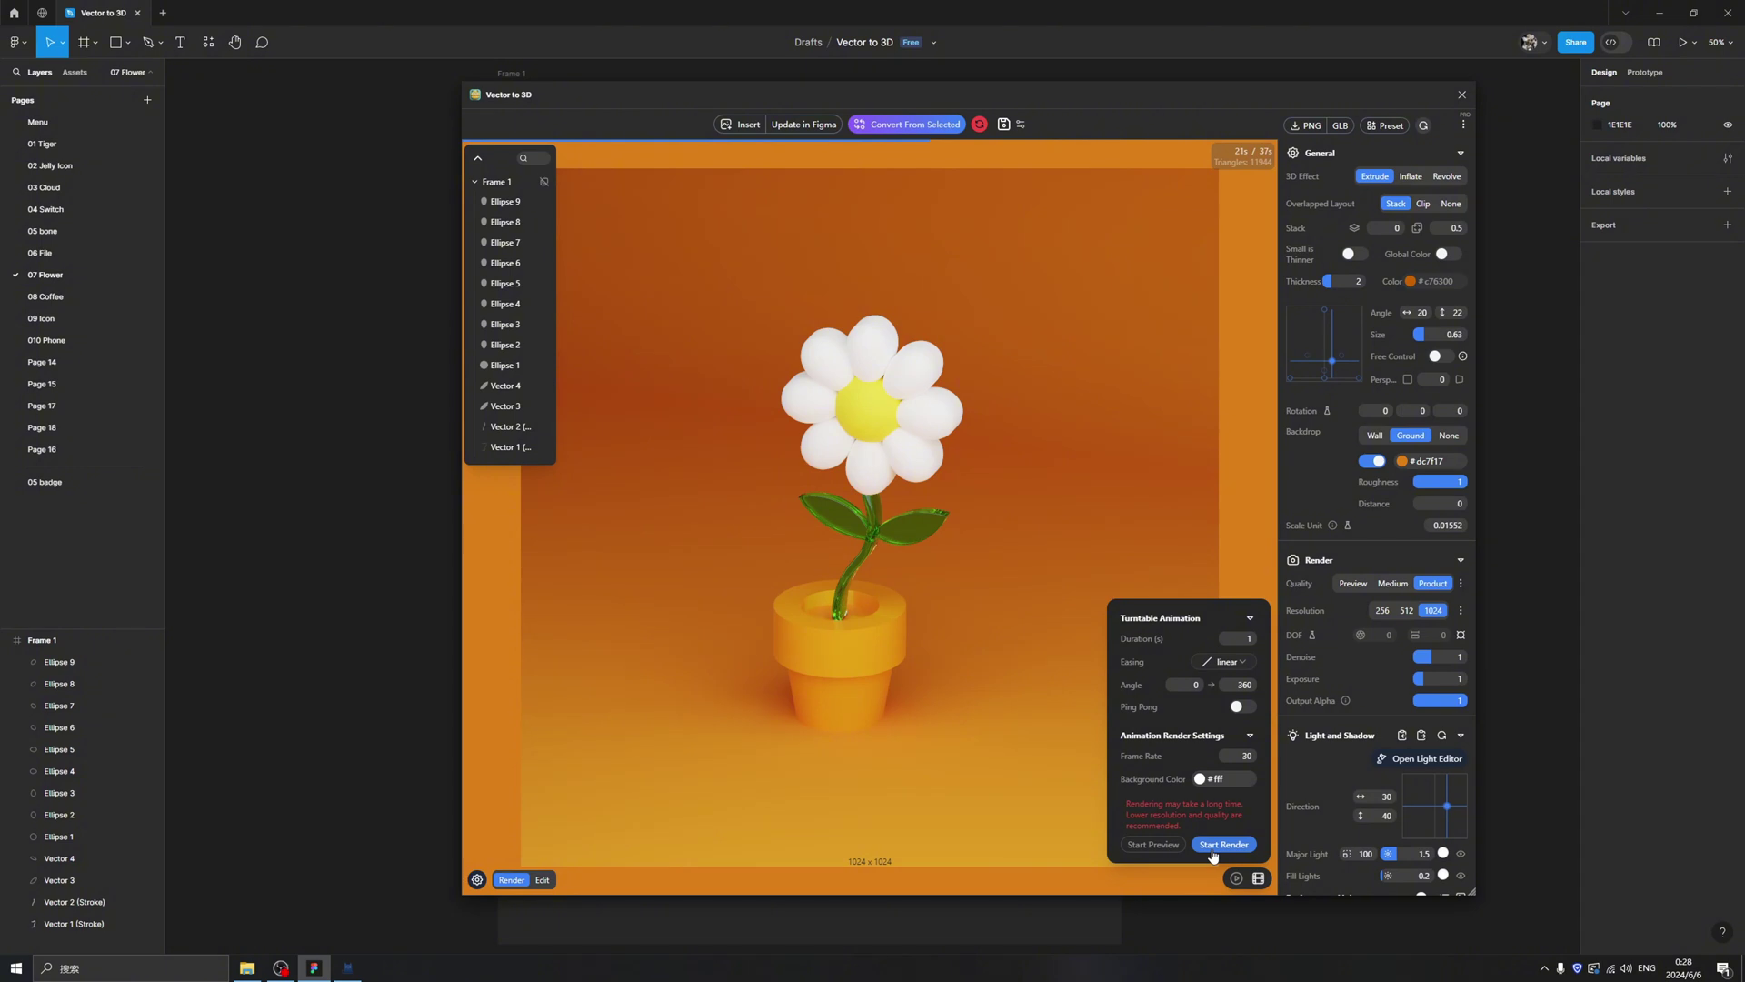
pyautogui.click(956, 885)
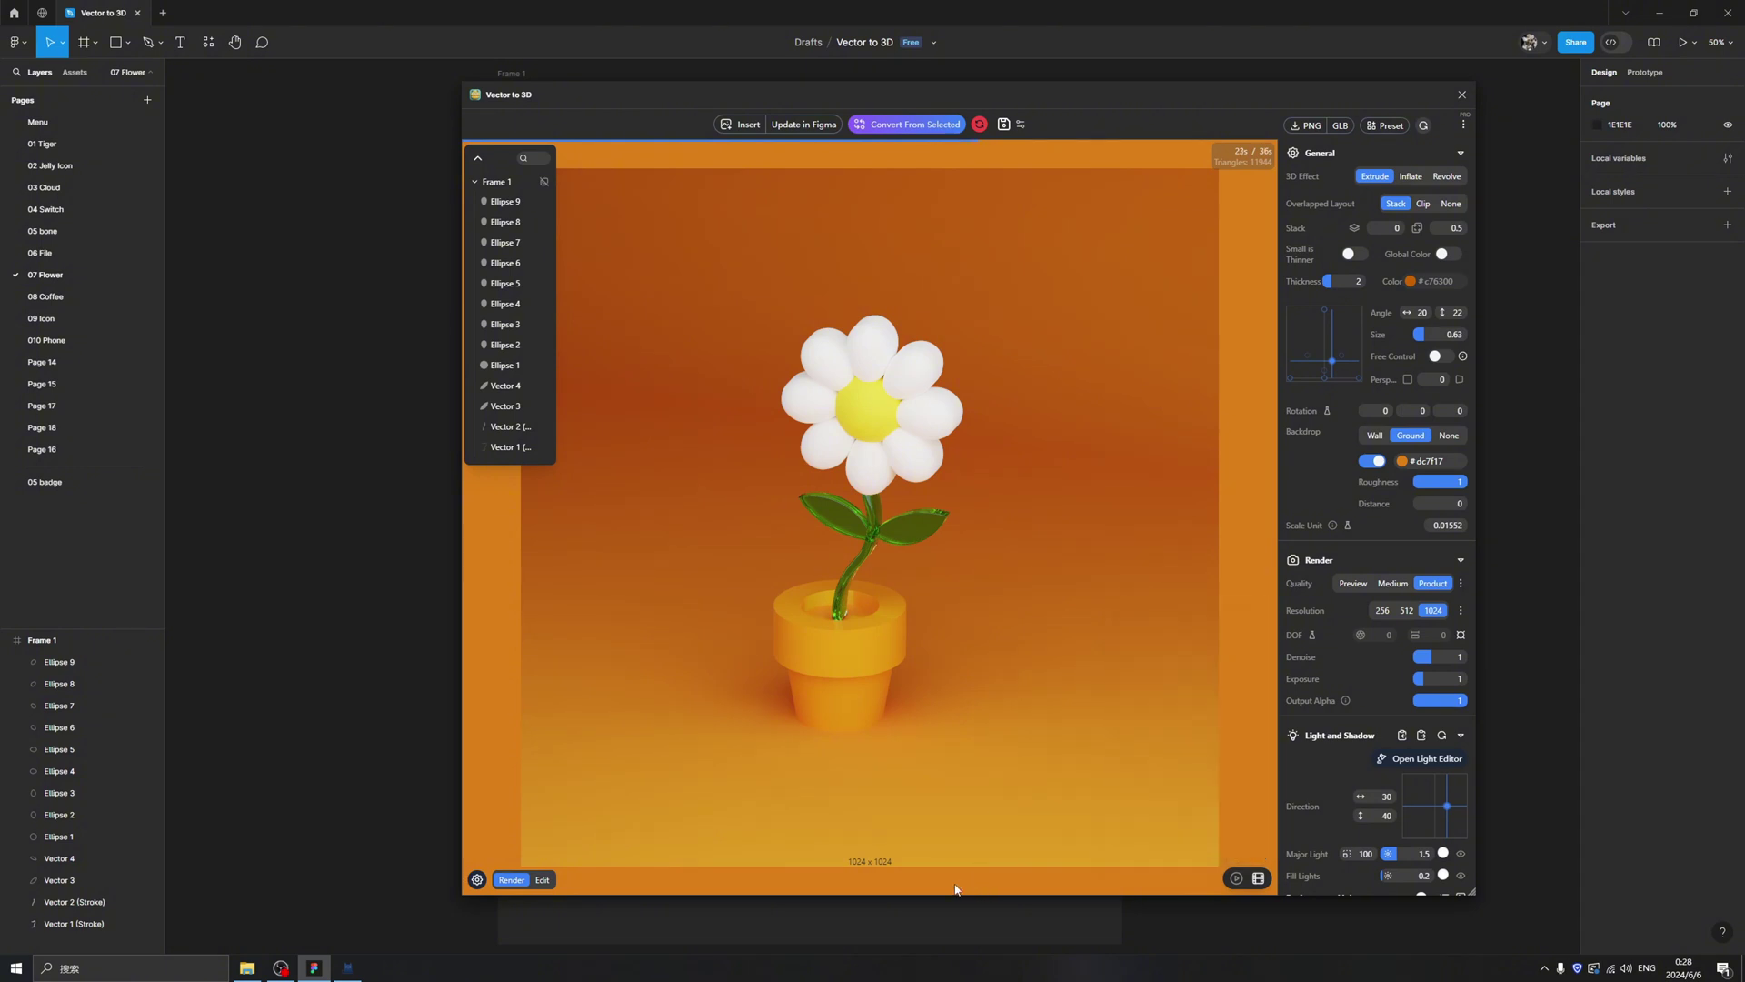
pyautogui.click(1259, 879)
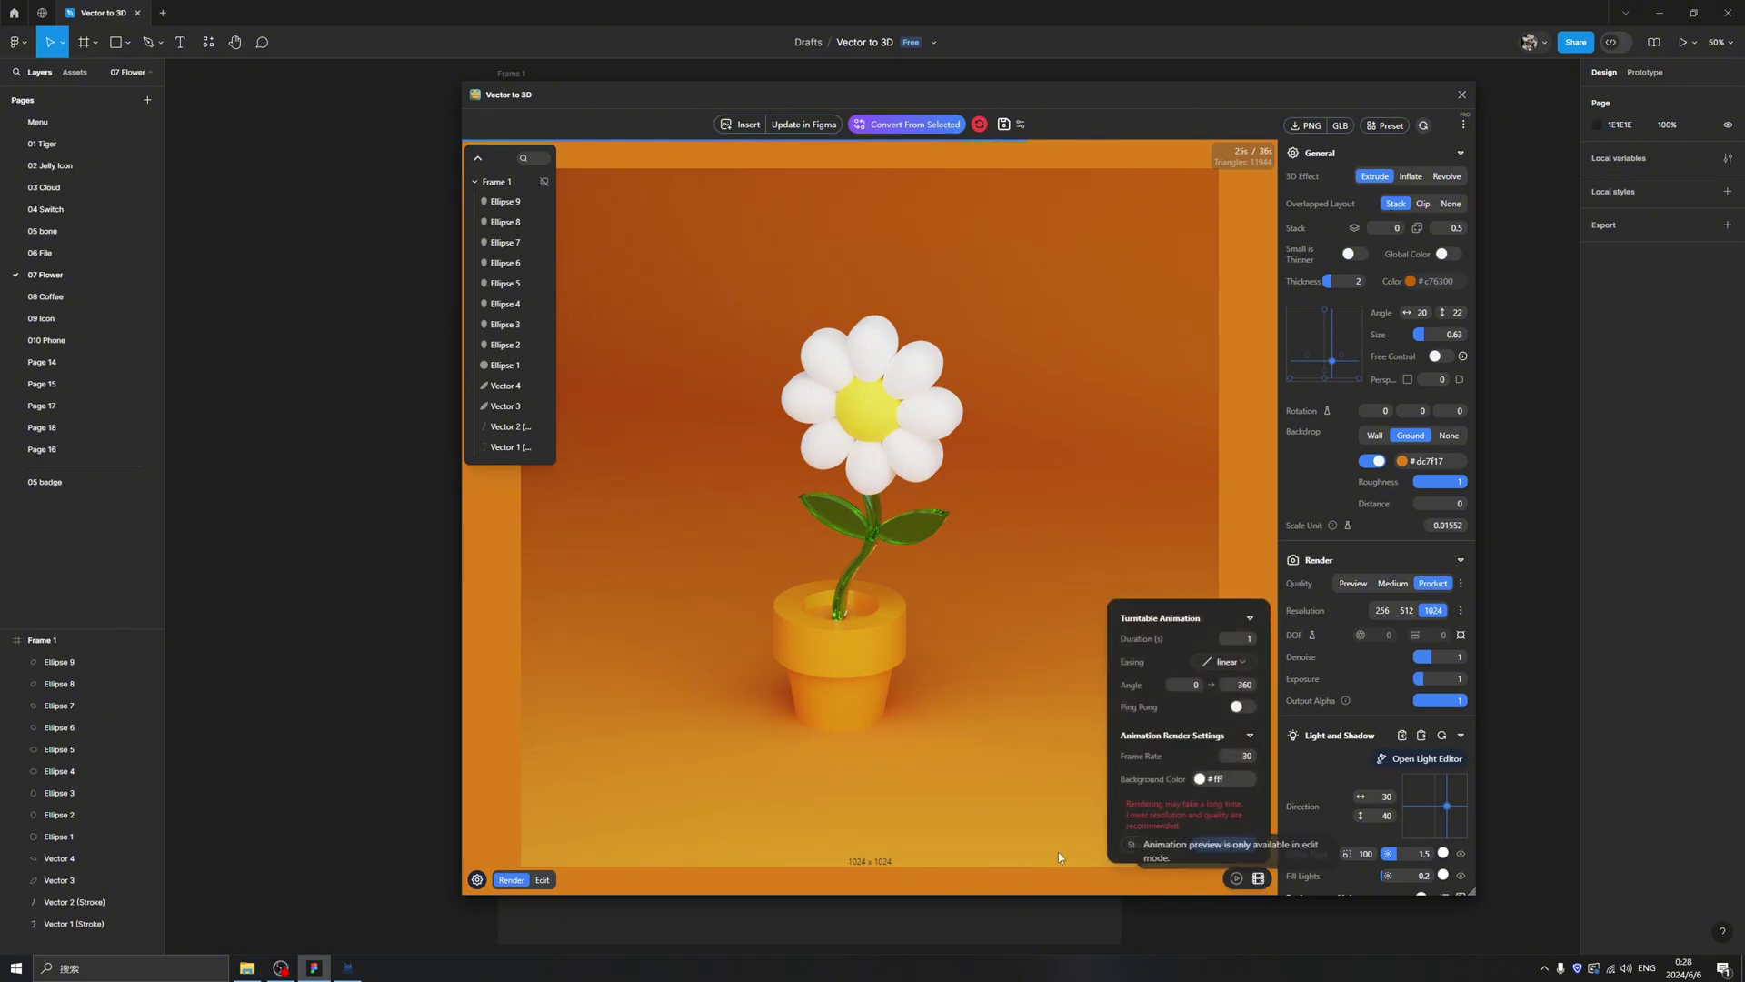
pyautogui.click(956, 877)
# Step: Preview the turntable animation in Edit mode, then return to Render mode
pyautogui.click(541, 879)
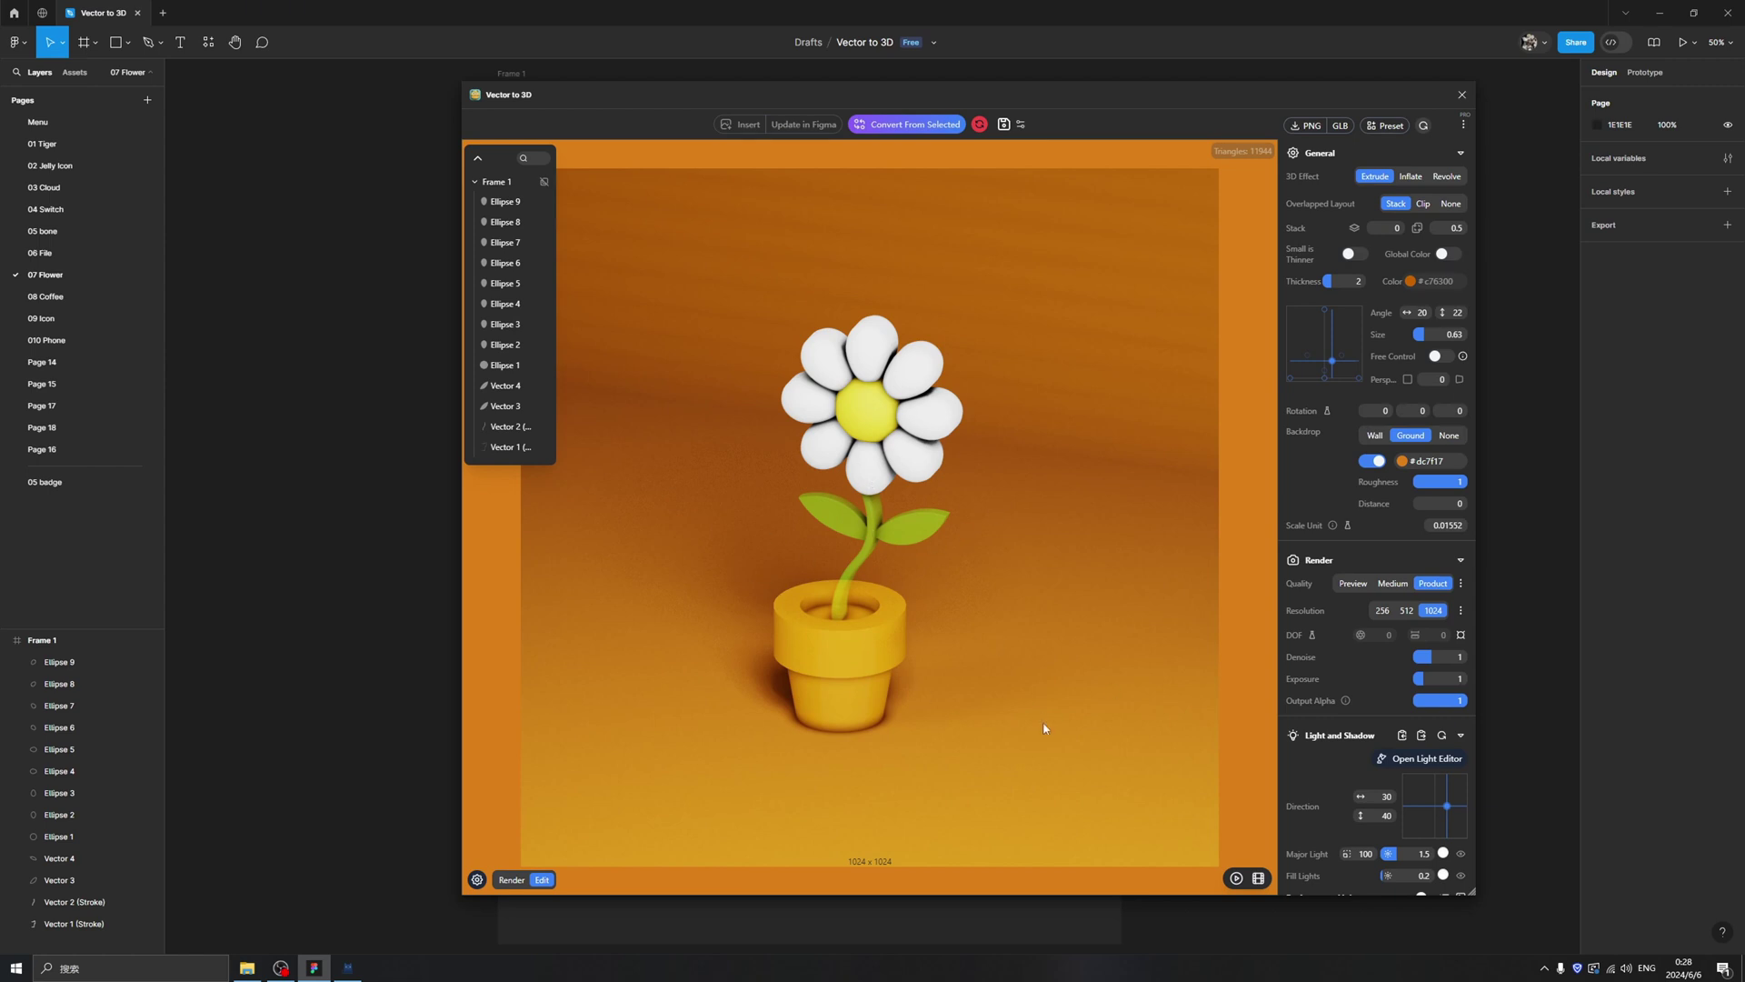
pyautogui.moveTo(1041, 734); pyautogui.dragTo(928, 724)
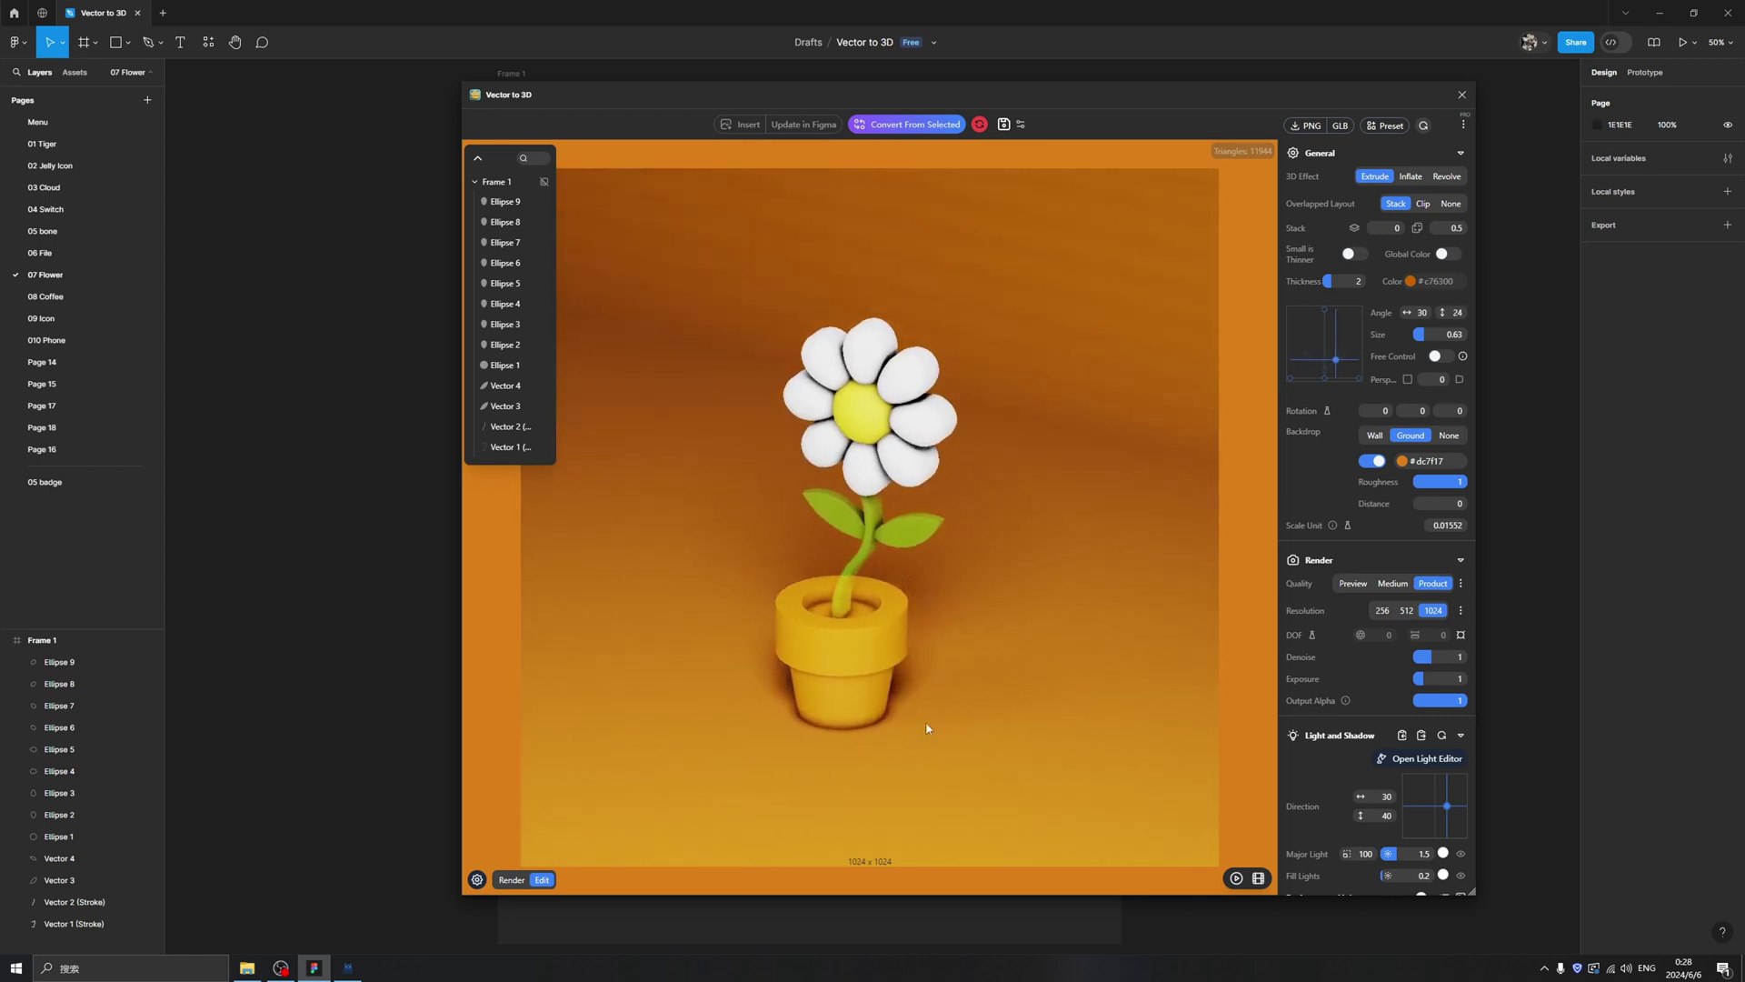
pyautogui.click(1237, 880)
pyautogui.click(510, 880)
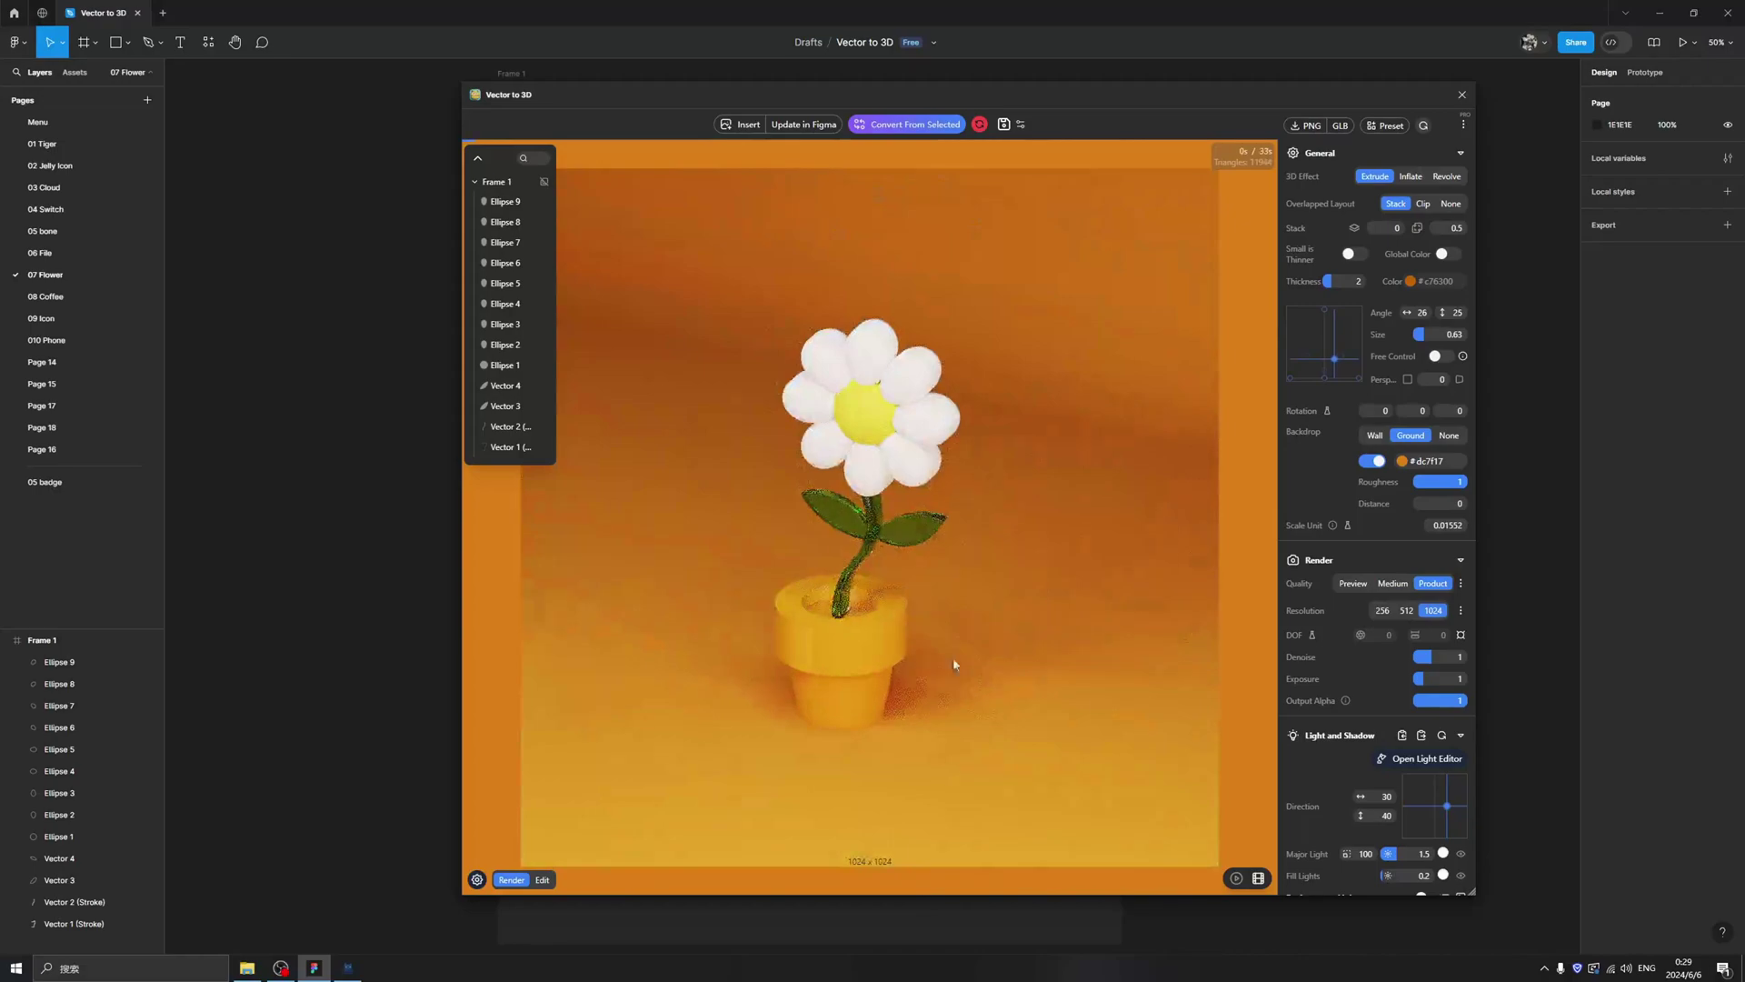
# Step: Orbit the camera to a horizontal angle of 36 and vertical angle of 18, and set Denoise to 0.74
pyautogui.moveTo(756, 516); pyautogui.dragTo(882, 613)
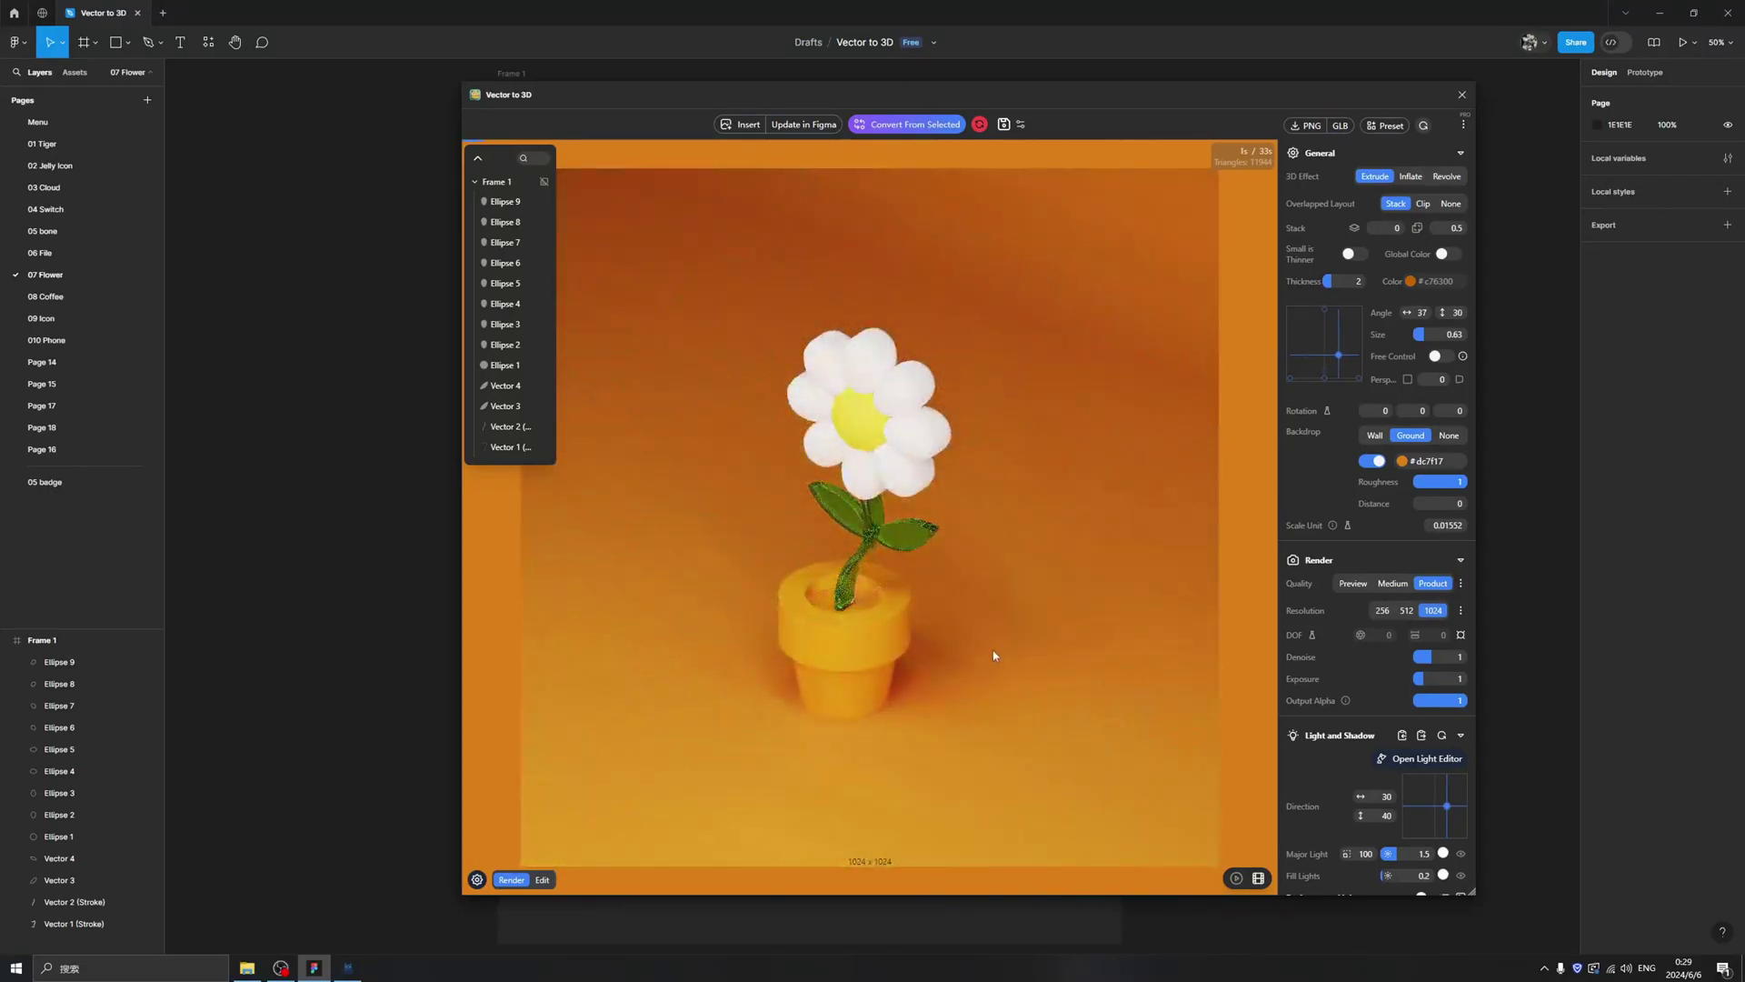
pyautogui.moveTo(992, 650); pyautogui.dragTo(1000, 557)
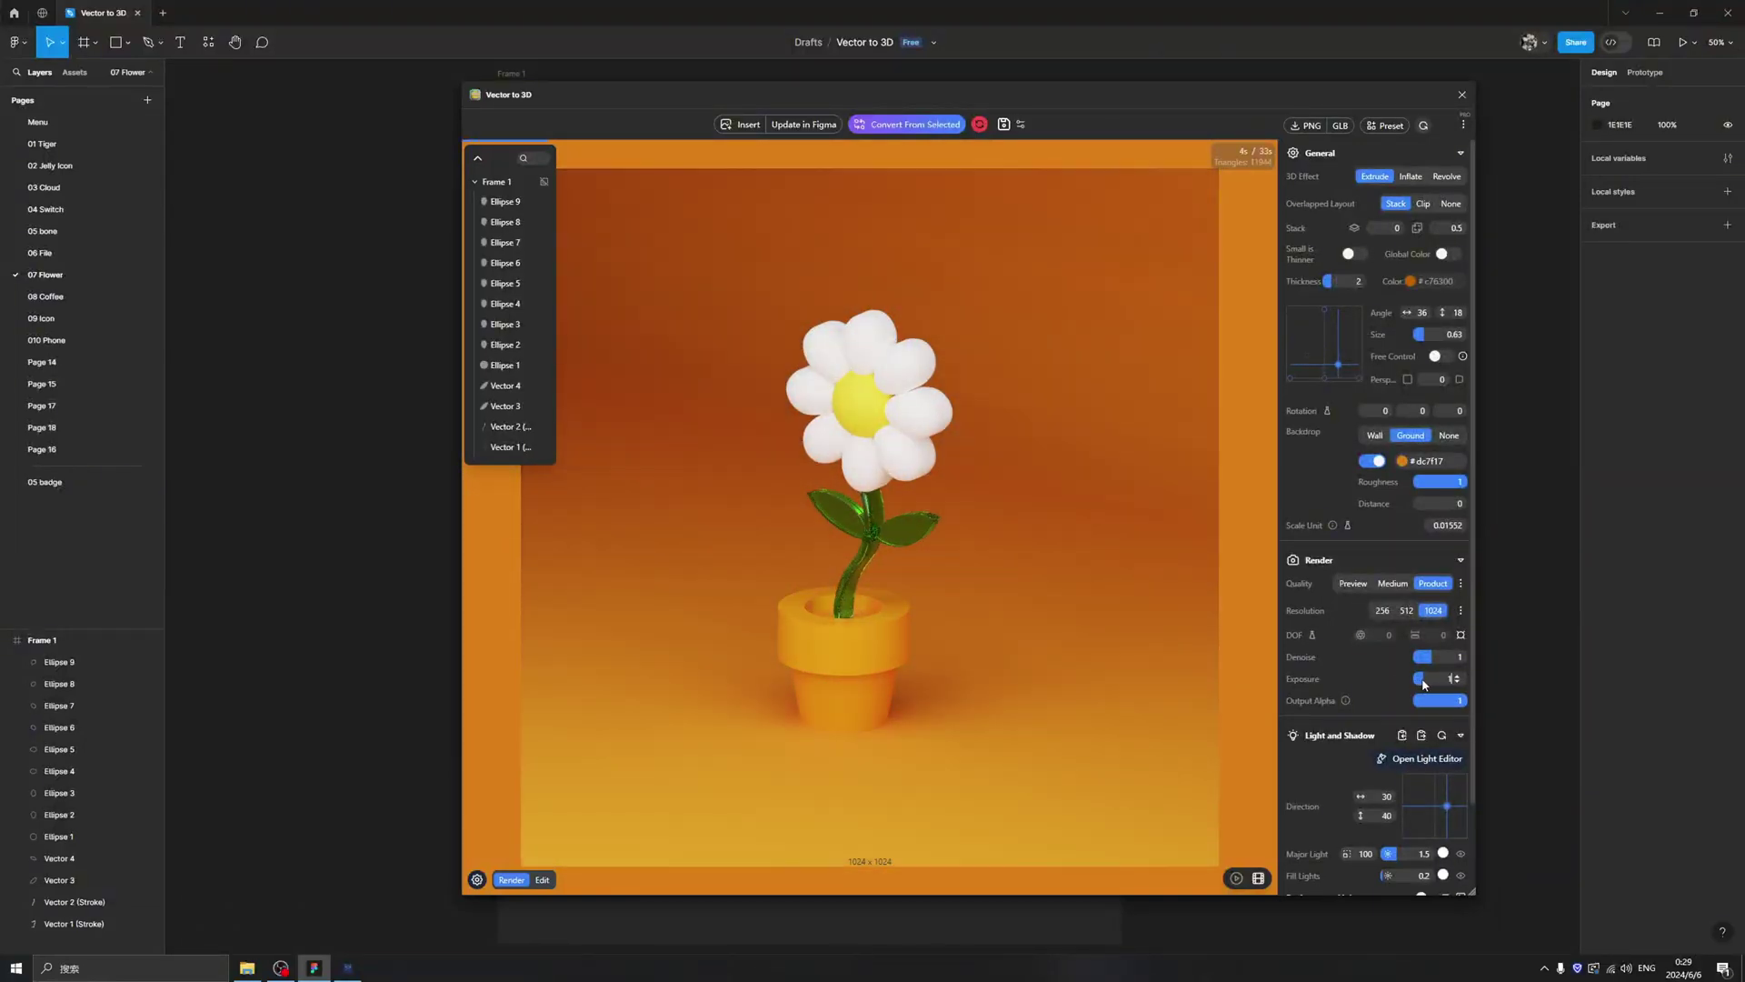
pyautogui.moveTo(1433, 660); pyautogui.dragTo(1428, 659)
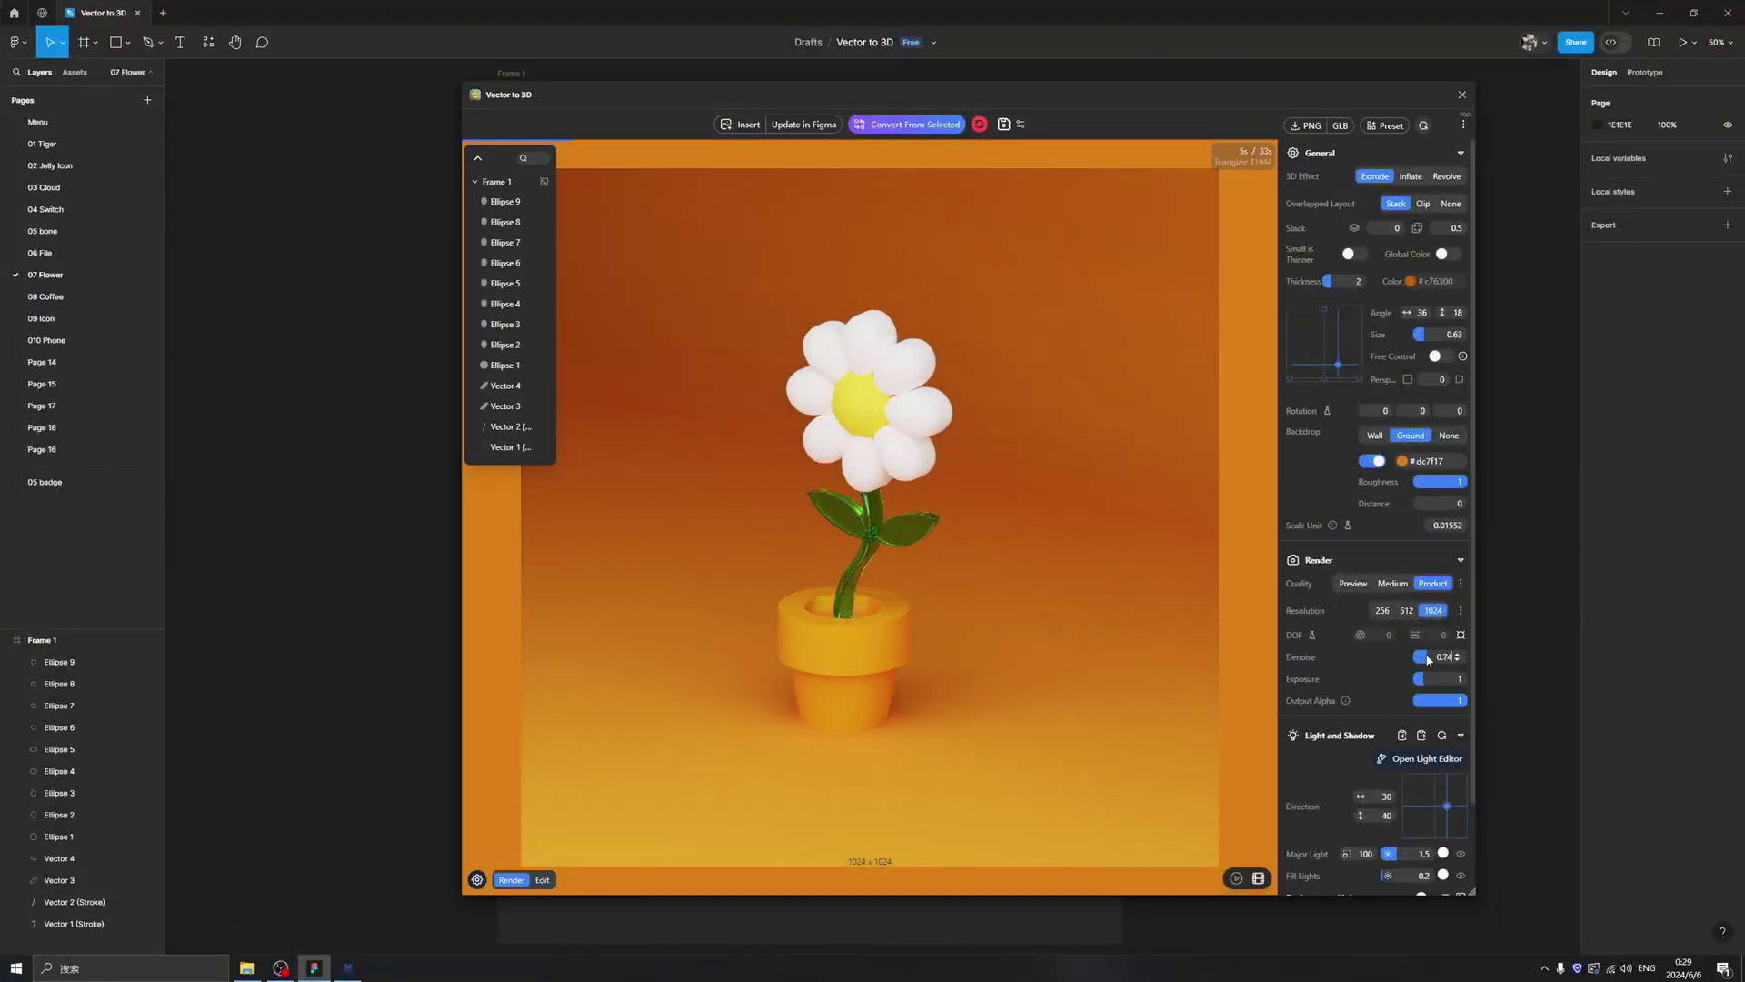
# Step: Insert the rendered image into the Figma canvas and place it beside the flat flower artwork, to its left
pyautogui.click(738, 125)
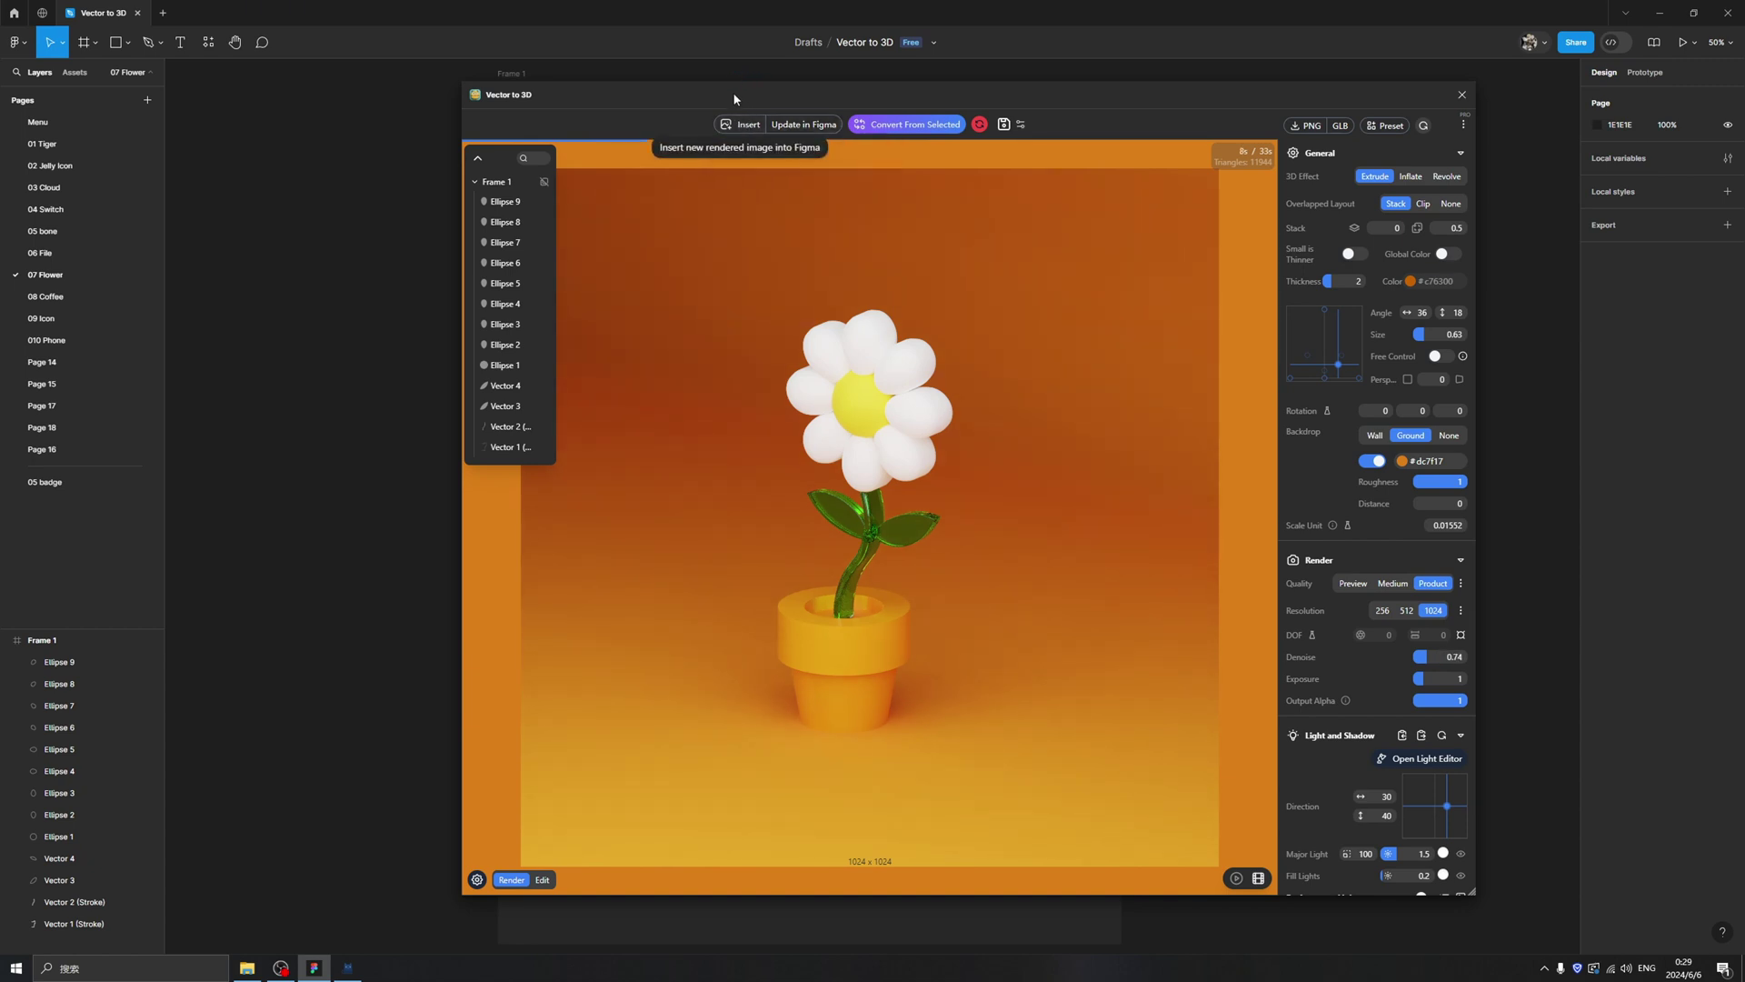
pyautogui.moveTo(749, 89); pyautogui.dragTo(1018, 154)
pyautogui.click(1071, 191)
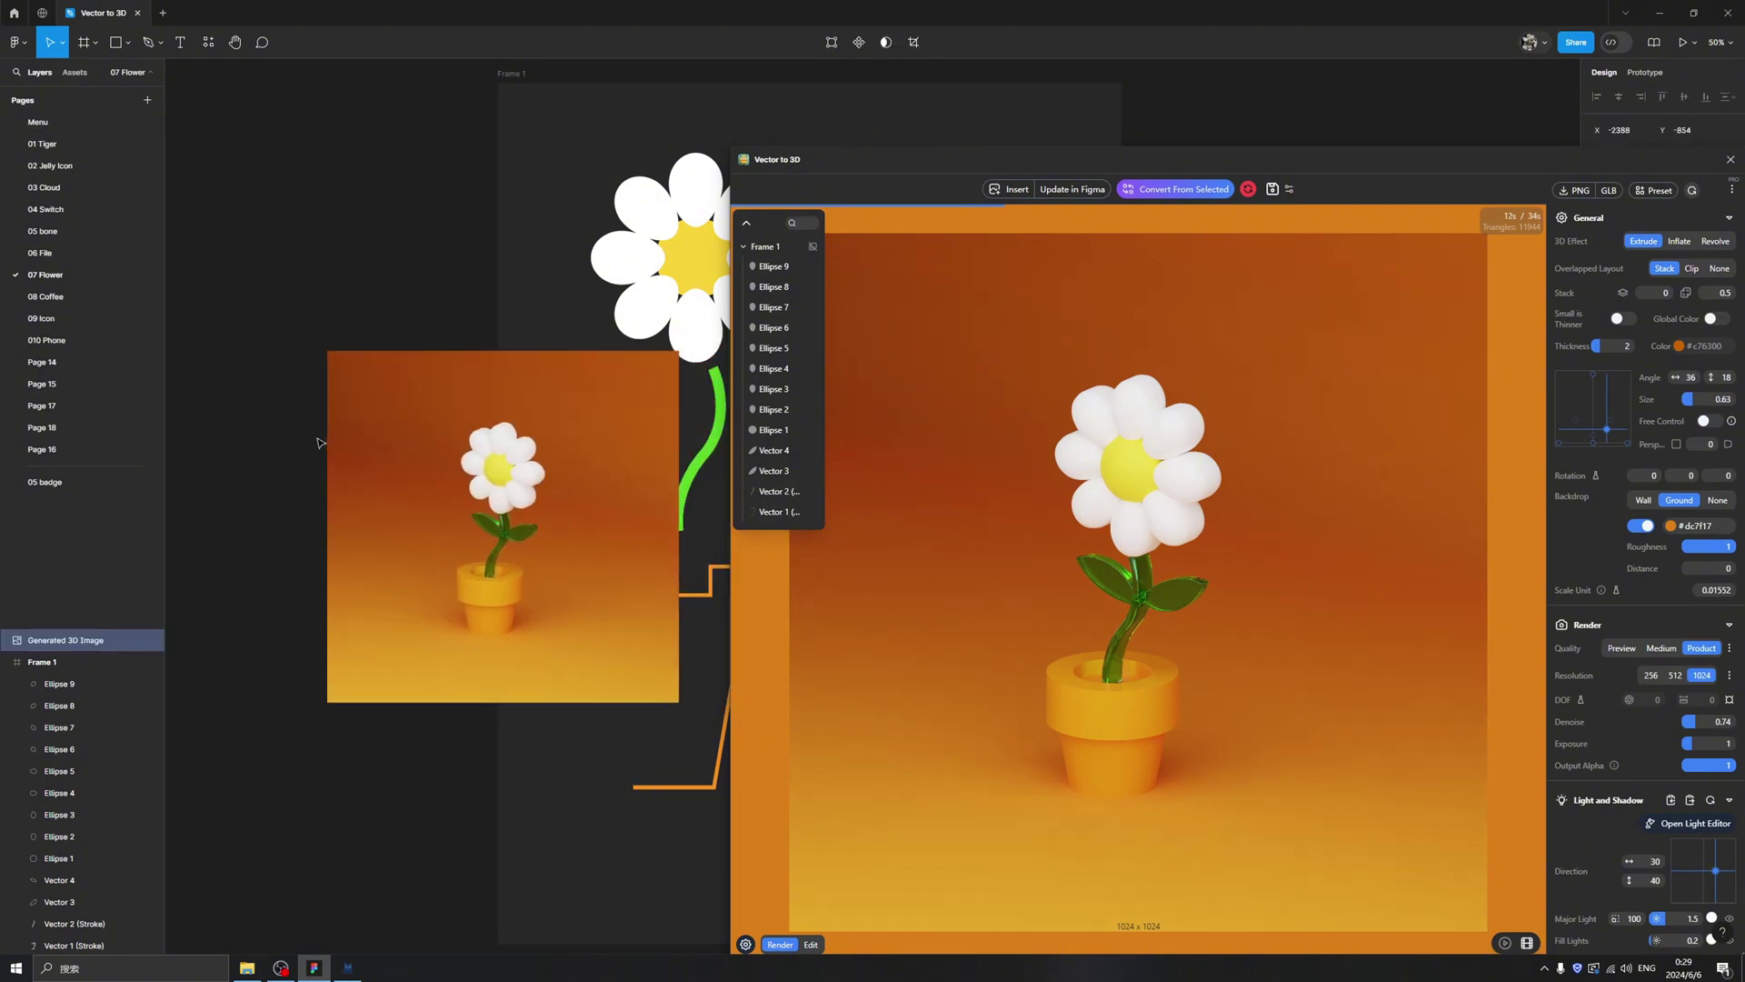
pyautogui.moveTo(559, 483); pyautogui.dragTo(523, 477)
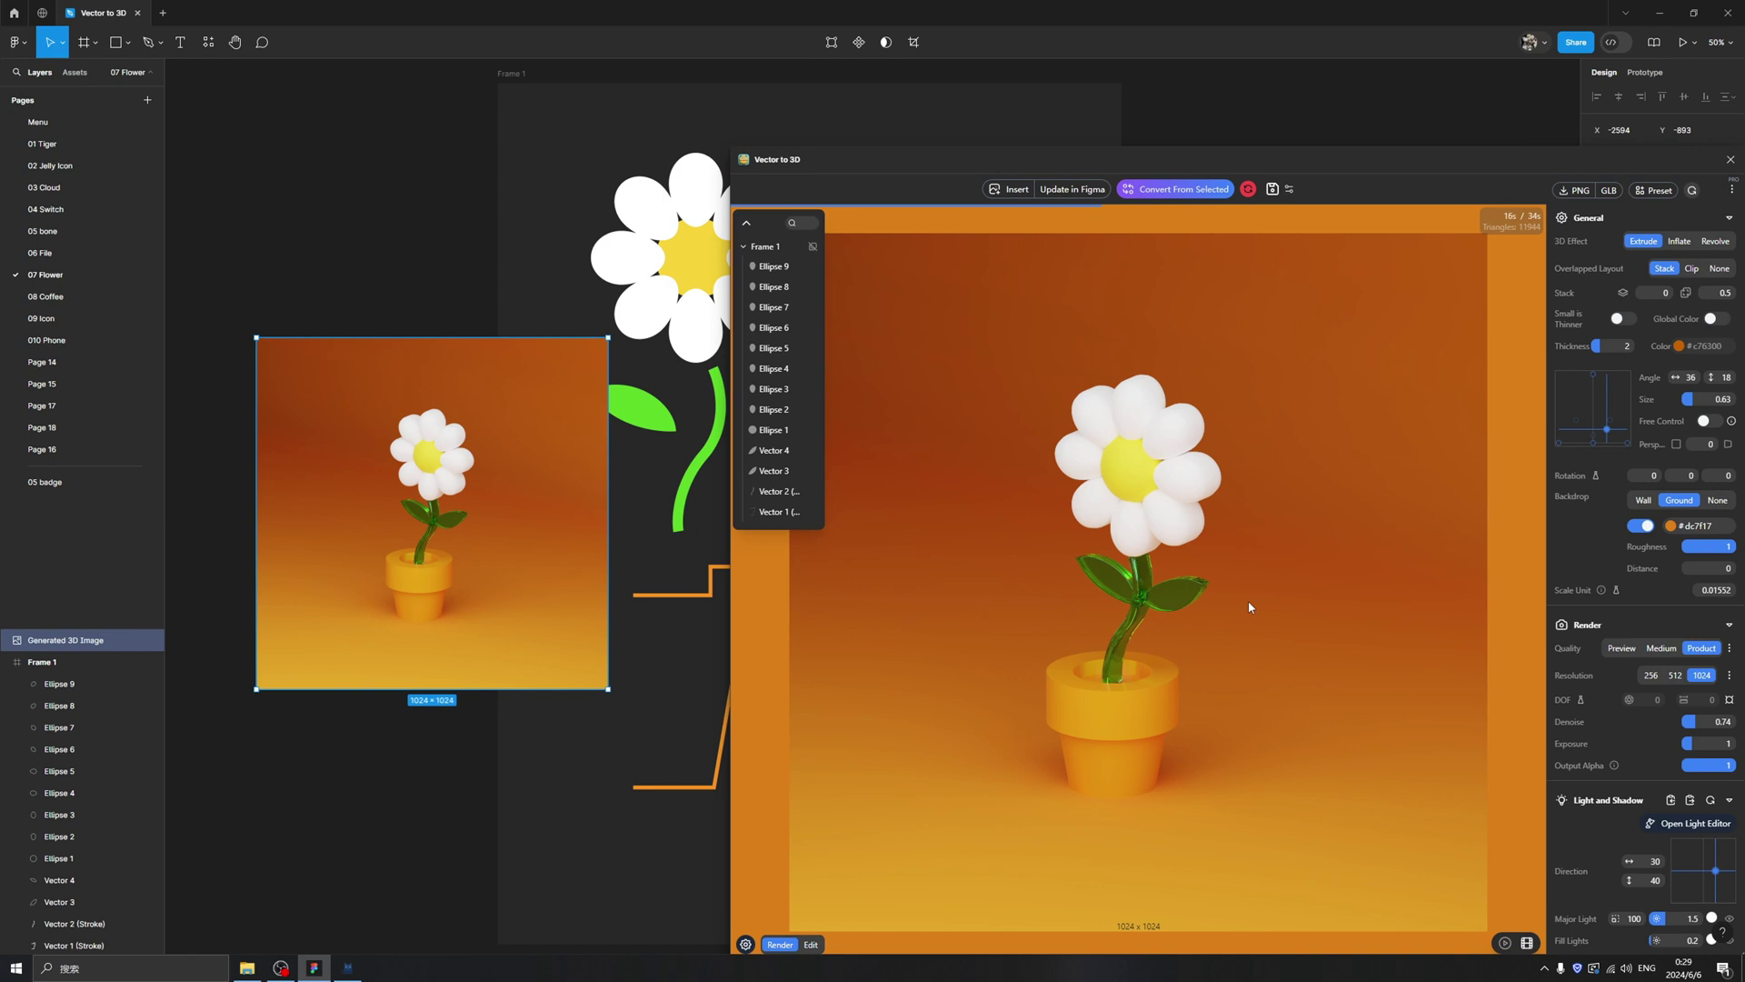
pyautogui.moveTo(1203, 156); pyautogui.dragTo(1045, 98)
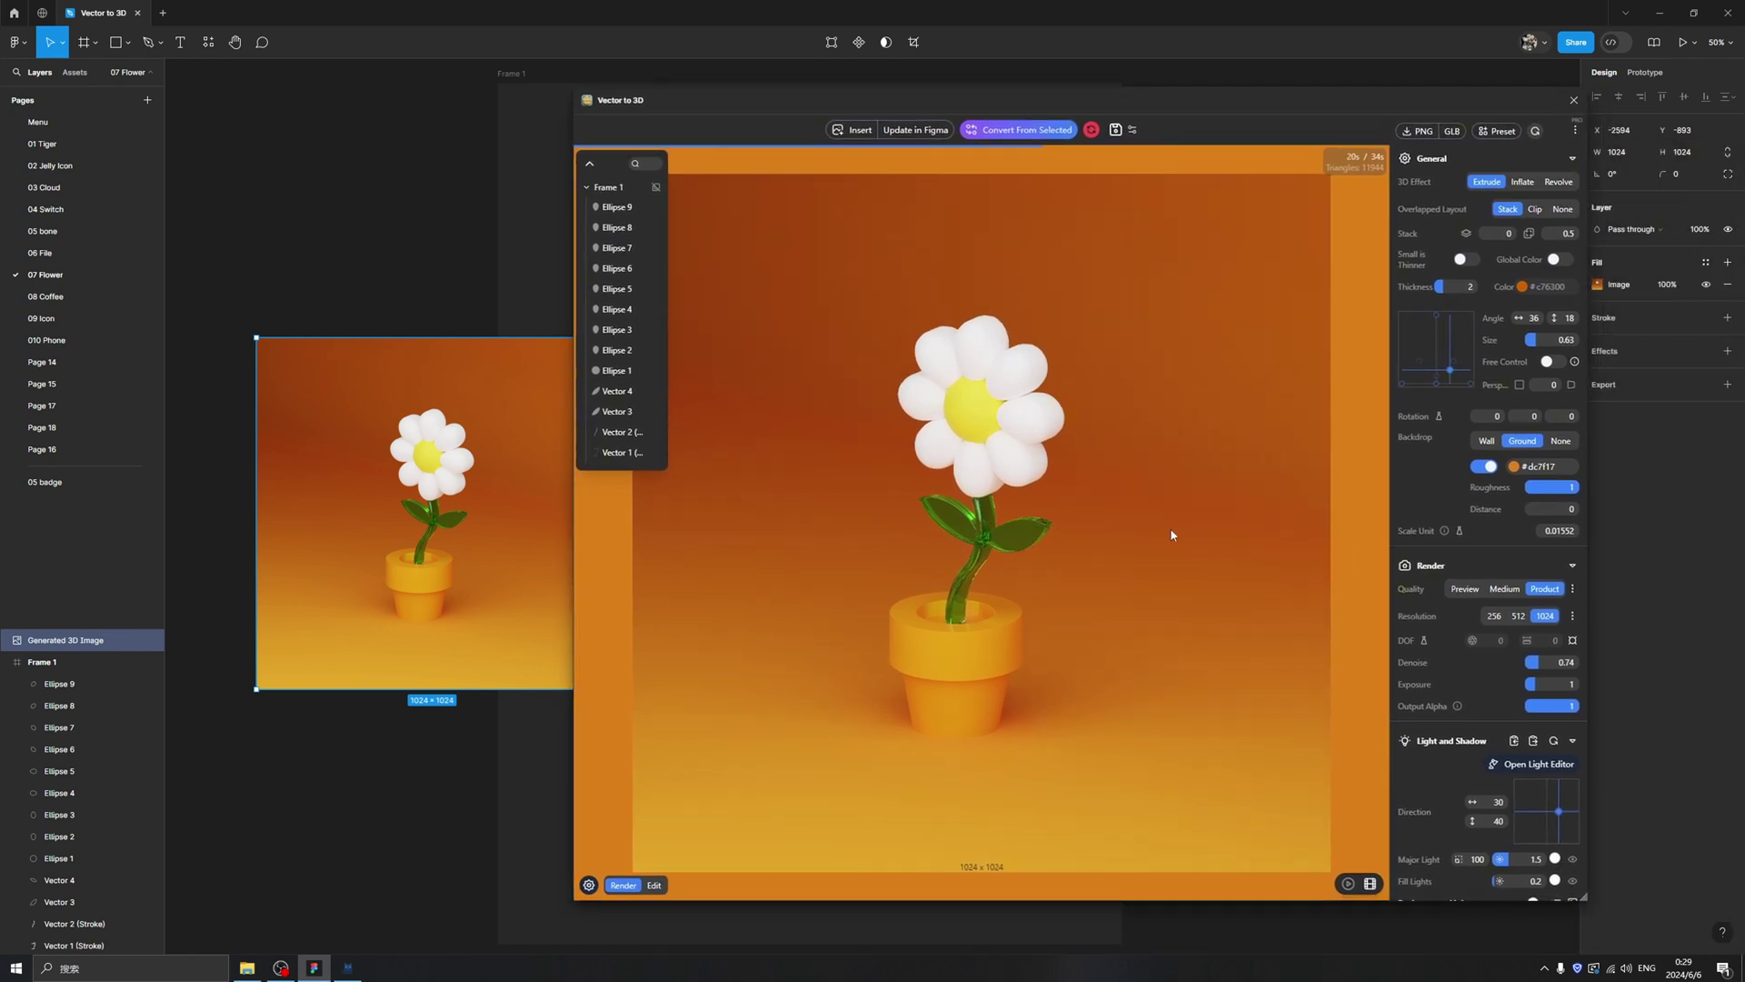
# Step: Enlarge the scene to size 0.86, orbit to a horizontal angle of 21, and update the inserted Figma image with this render
pyautogui.moveTo(1535, 340); pyautogui.dragTo(1552, 341)
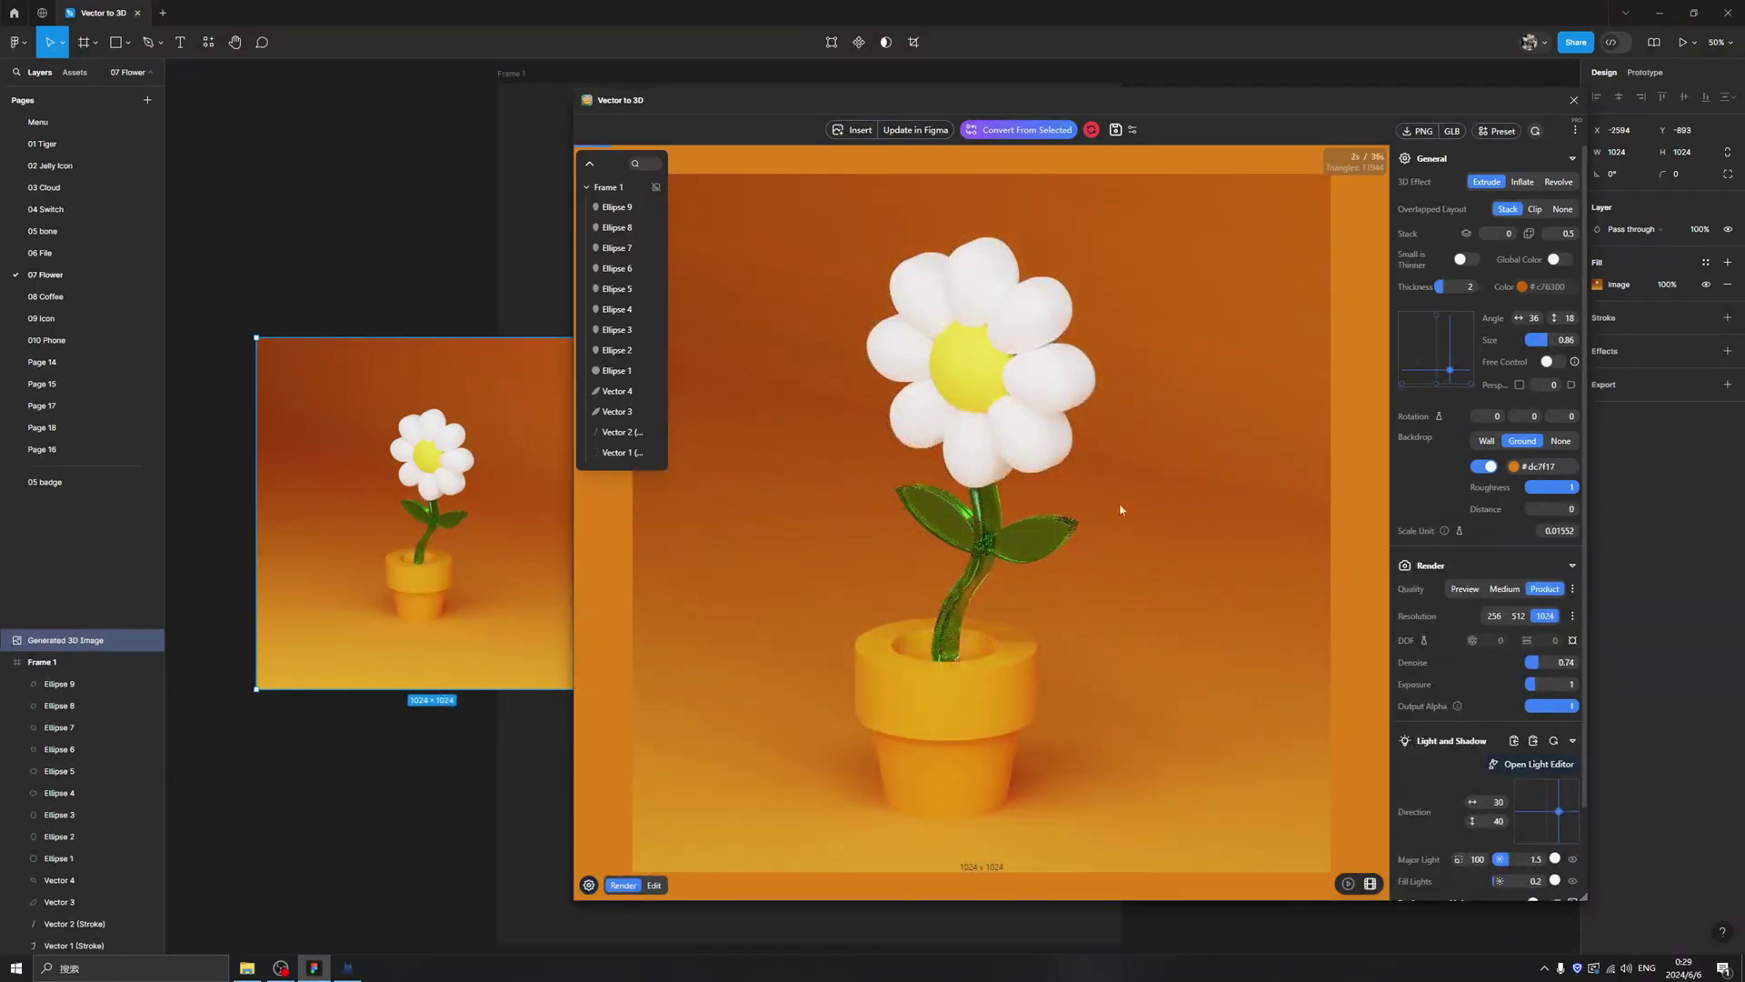
pyautogui.moveTo(1031, 448); pyautogui.dragTo(1196, 490)
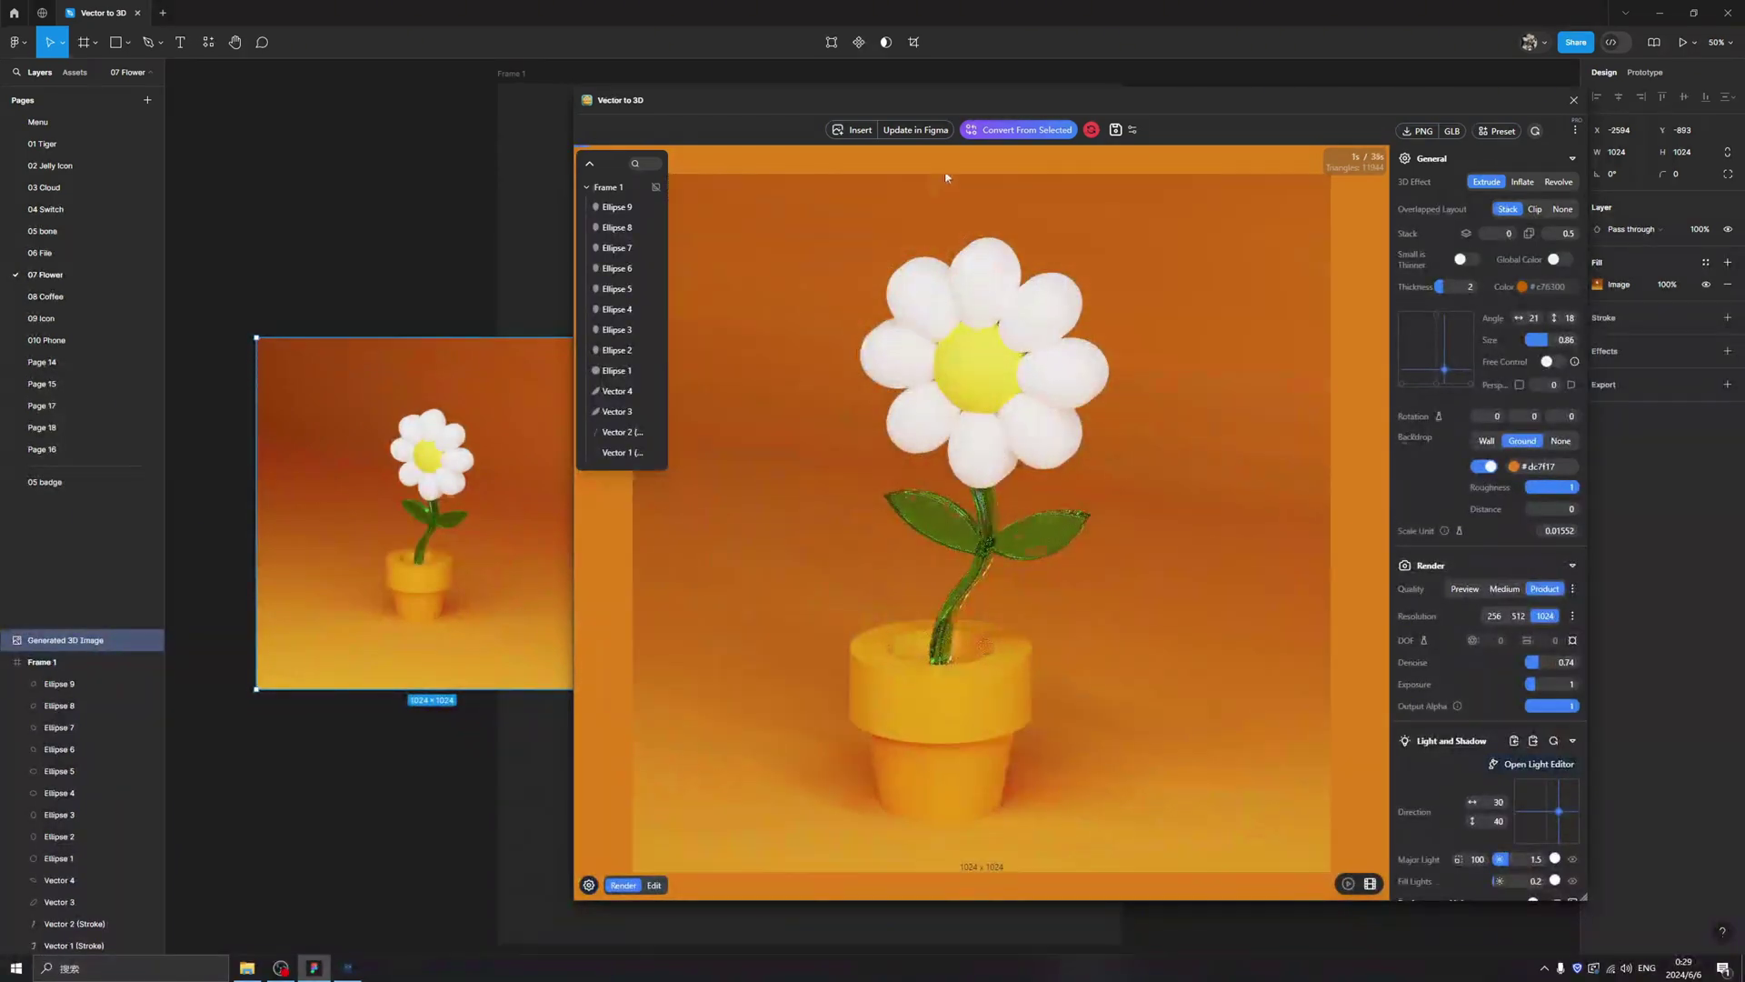
pyautogui.click(906, 132)
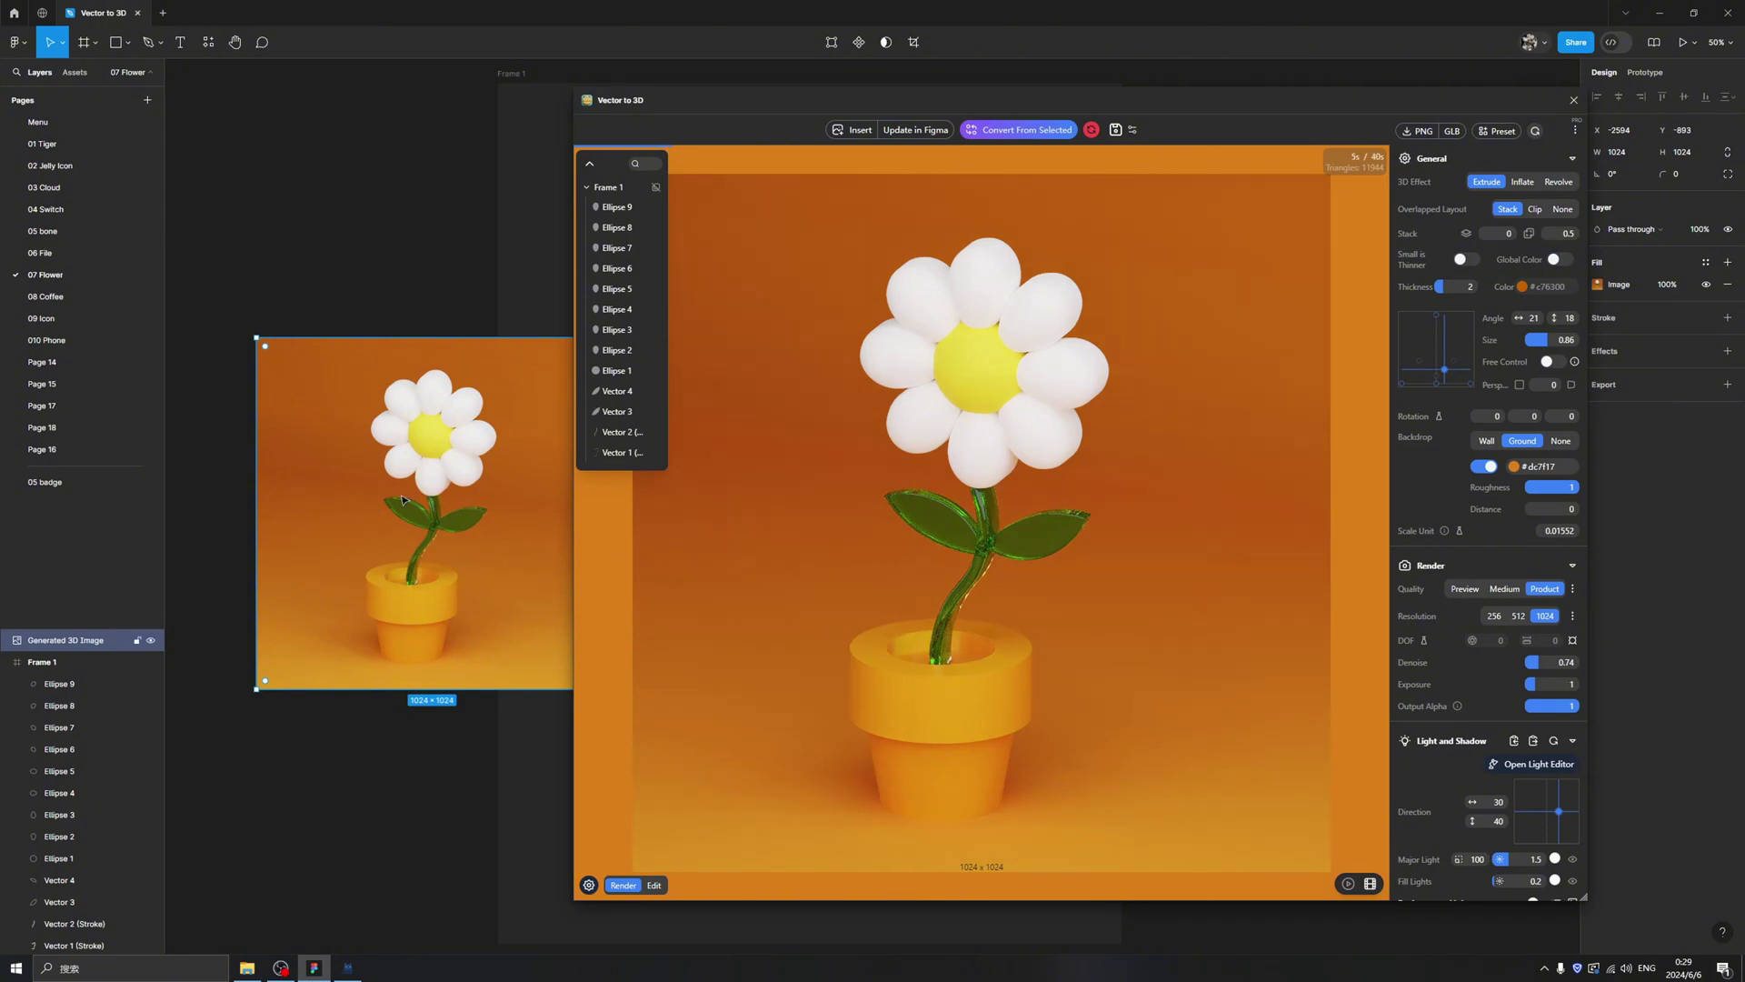
pyautogui.click(407, 320)
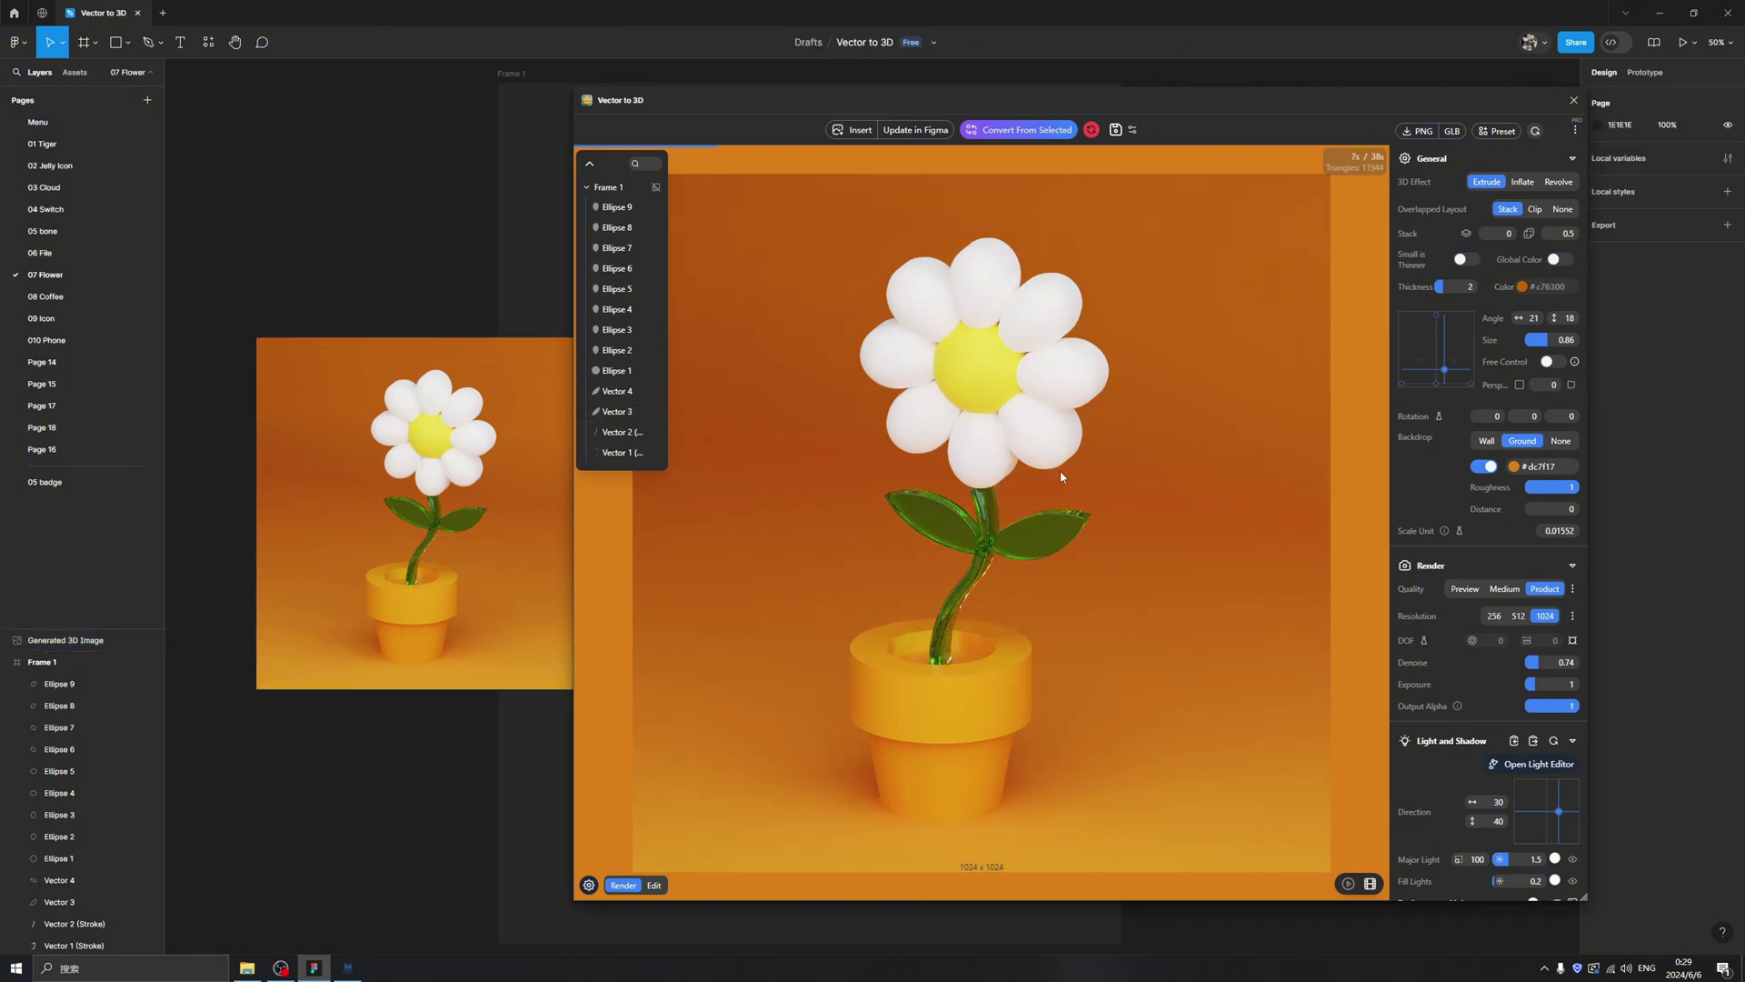